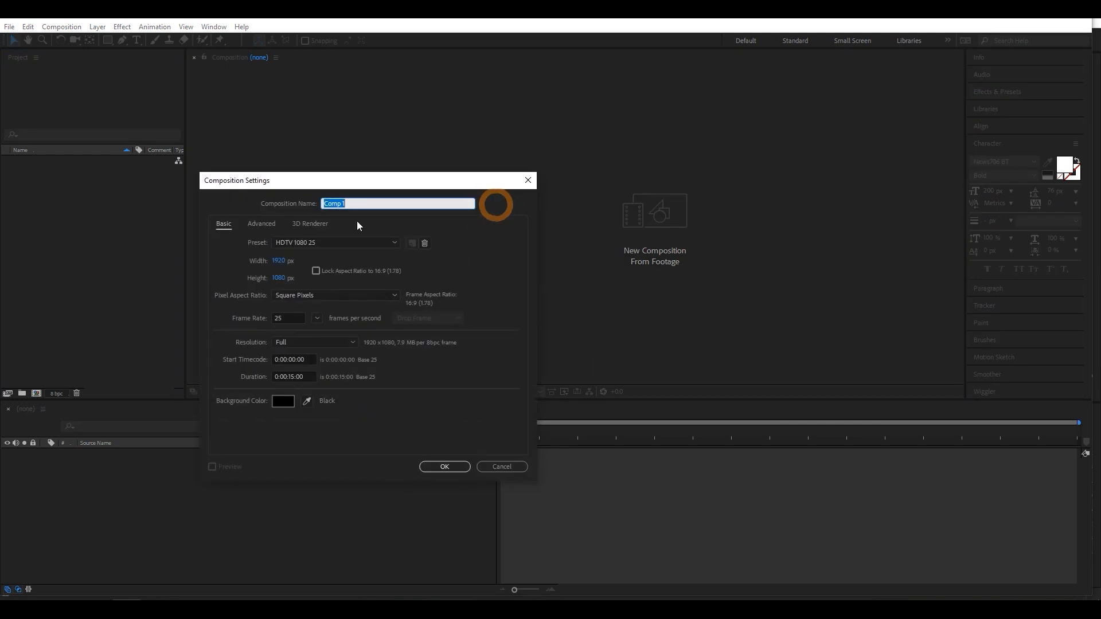
- Create a 1920 x 1080, 25 fps, 15-second composition named Render and display its title/action-safe guides
click(362, 202)
text(Render)
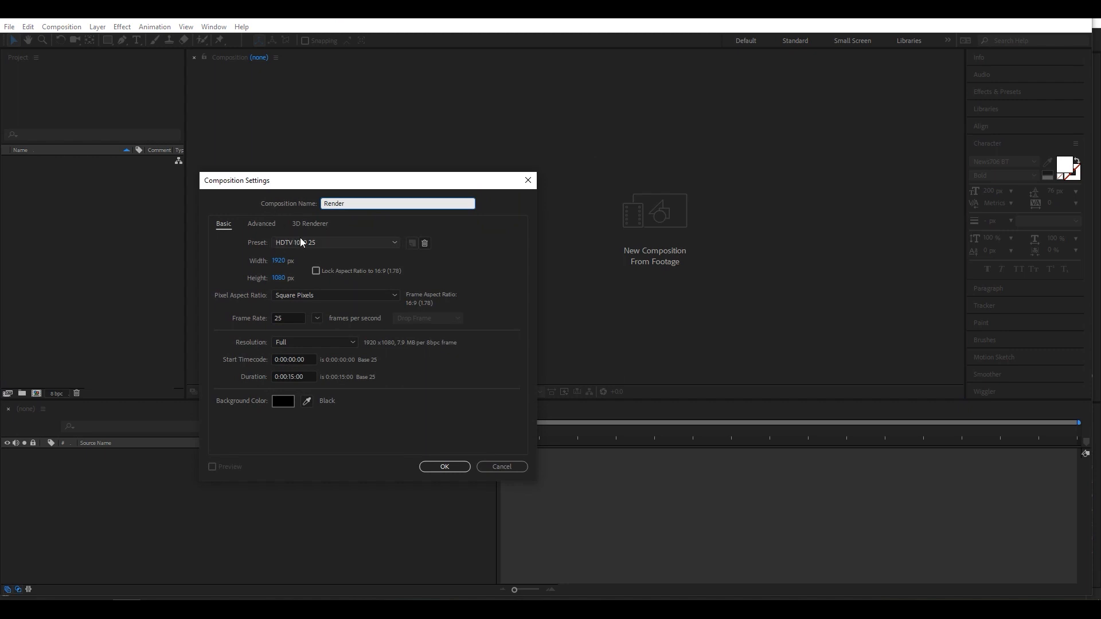
click(287, 319)
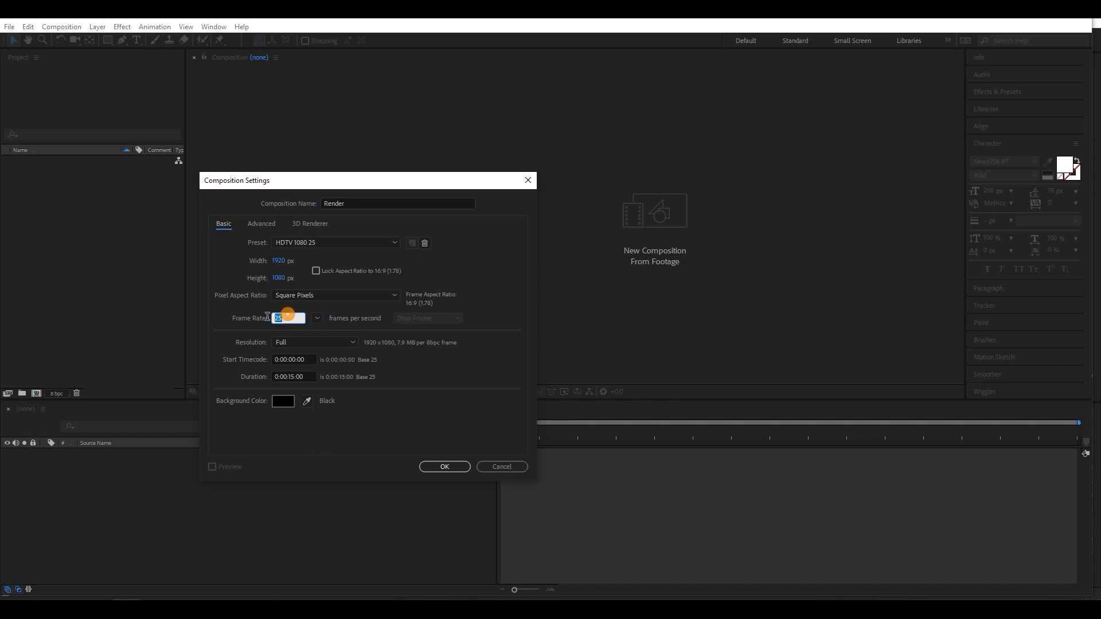
click(290, 376)
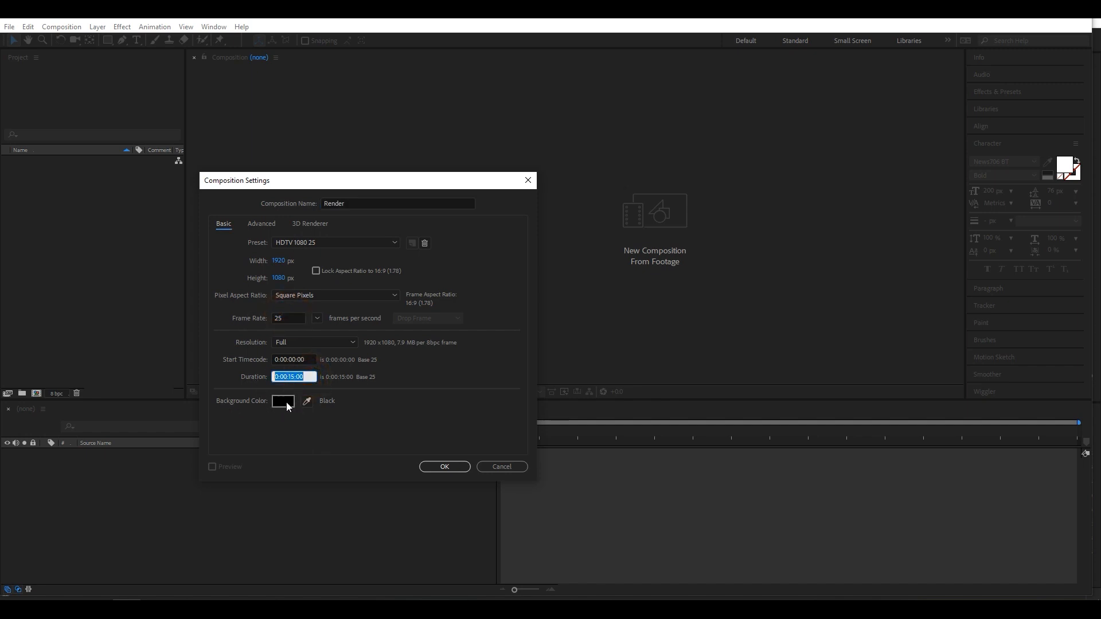
click(438, 468)
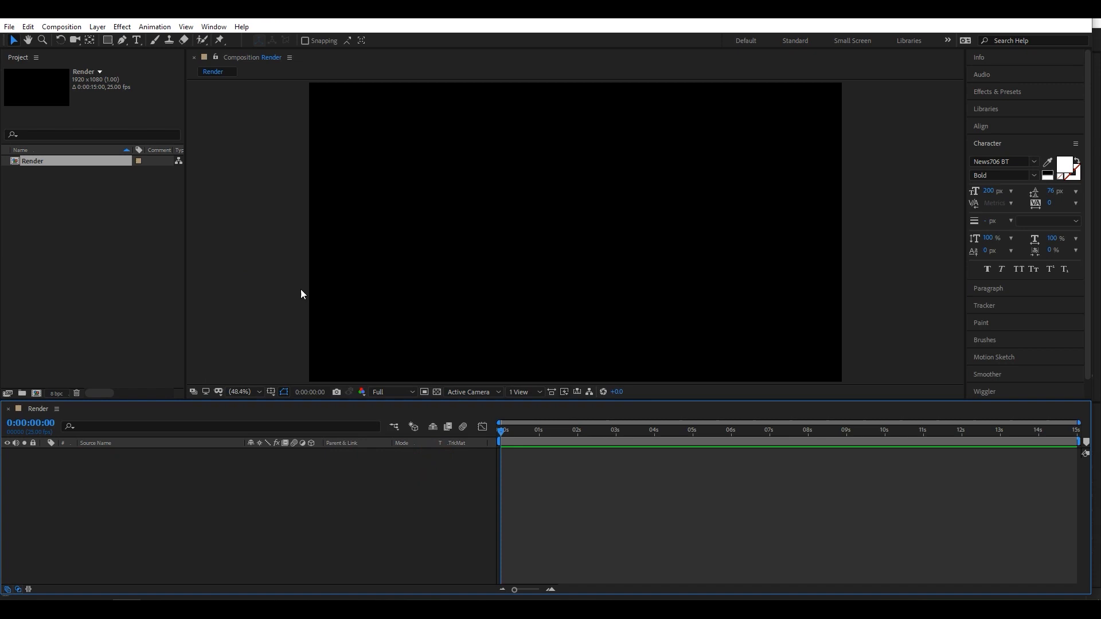
click(270, 391)
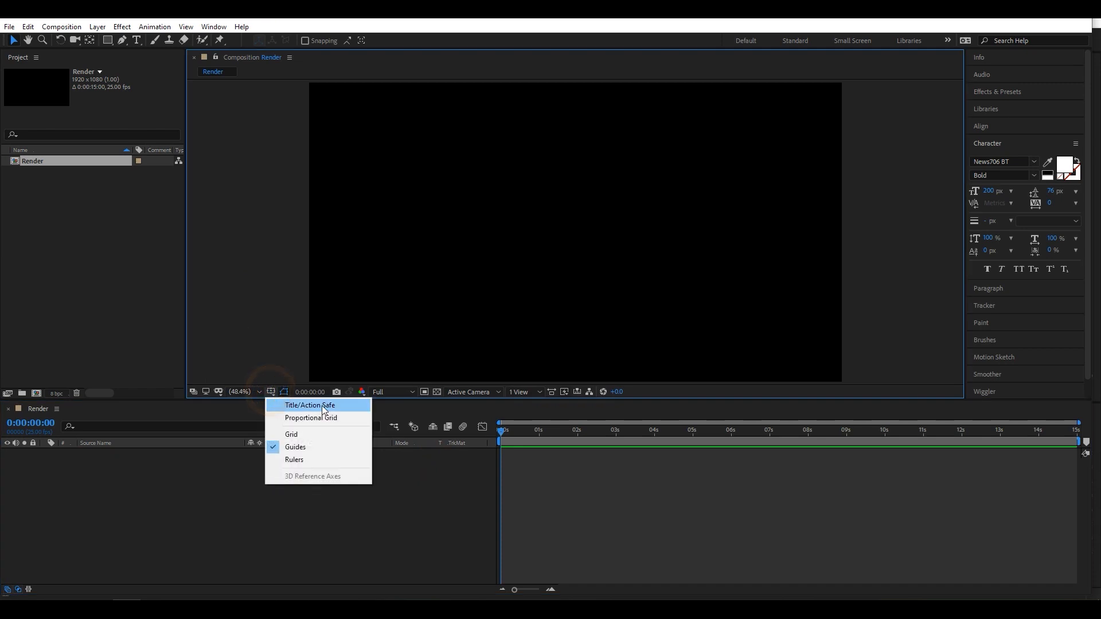
click(291, 407)
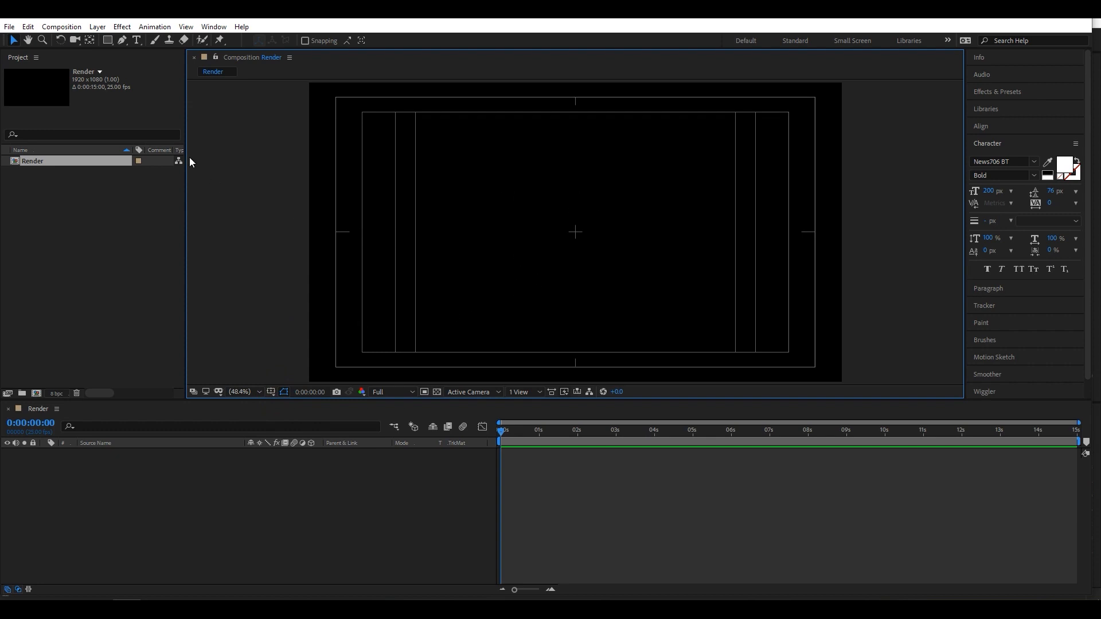
- Activate the Pen tool and set the shape fill to None
click(123, 40)
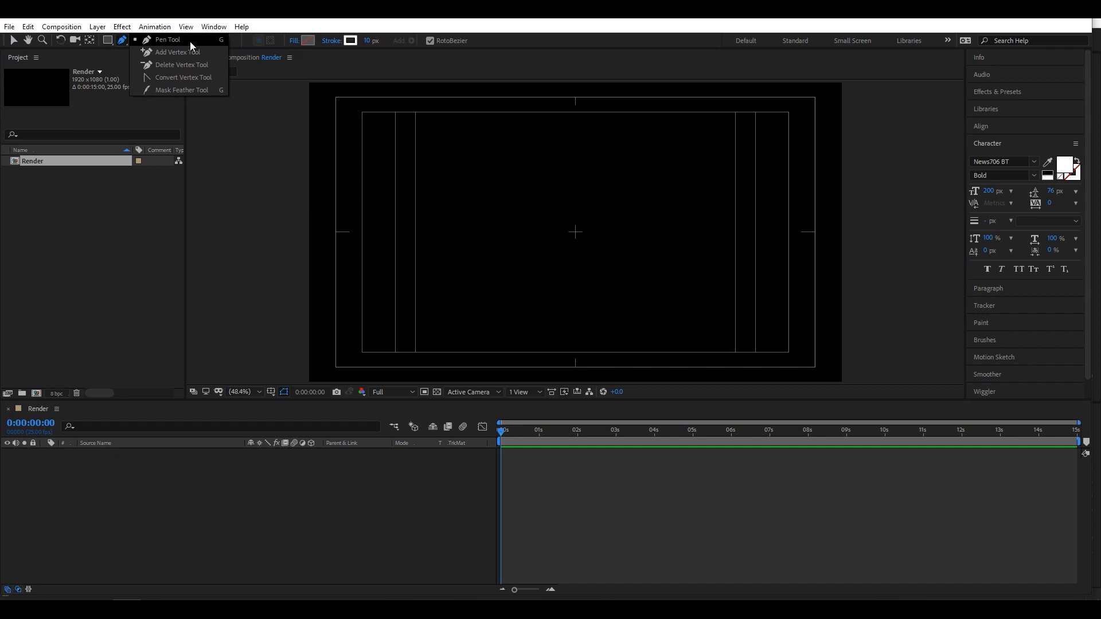
key(g)
click(204, 40)
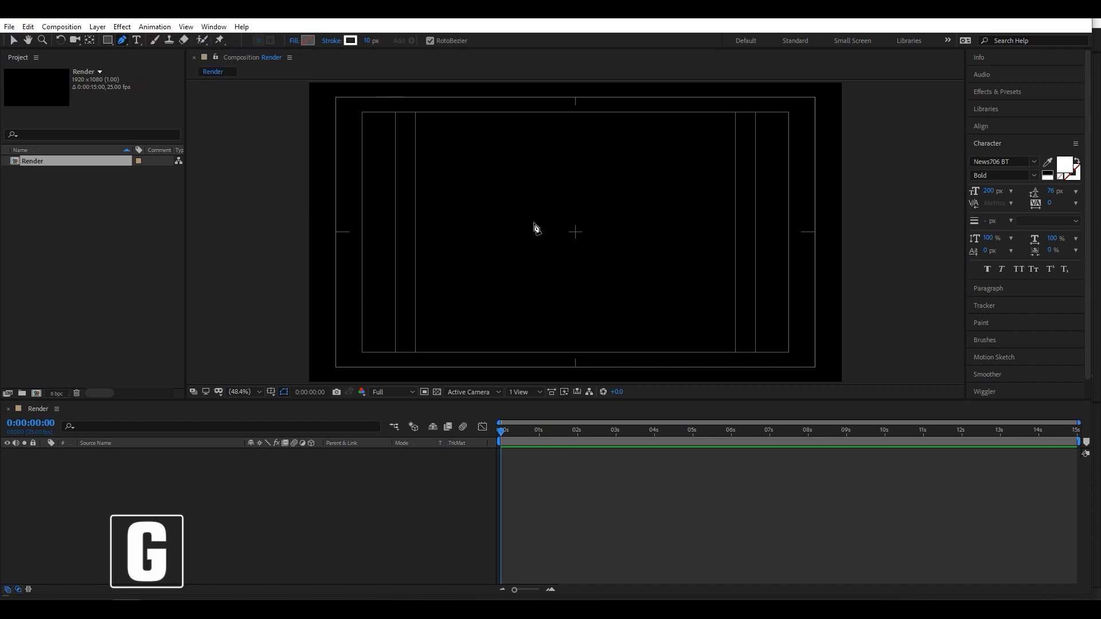
click(293, 41)
click(492, 275)
click(531, 341)
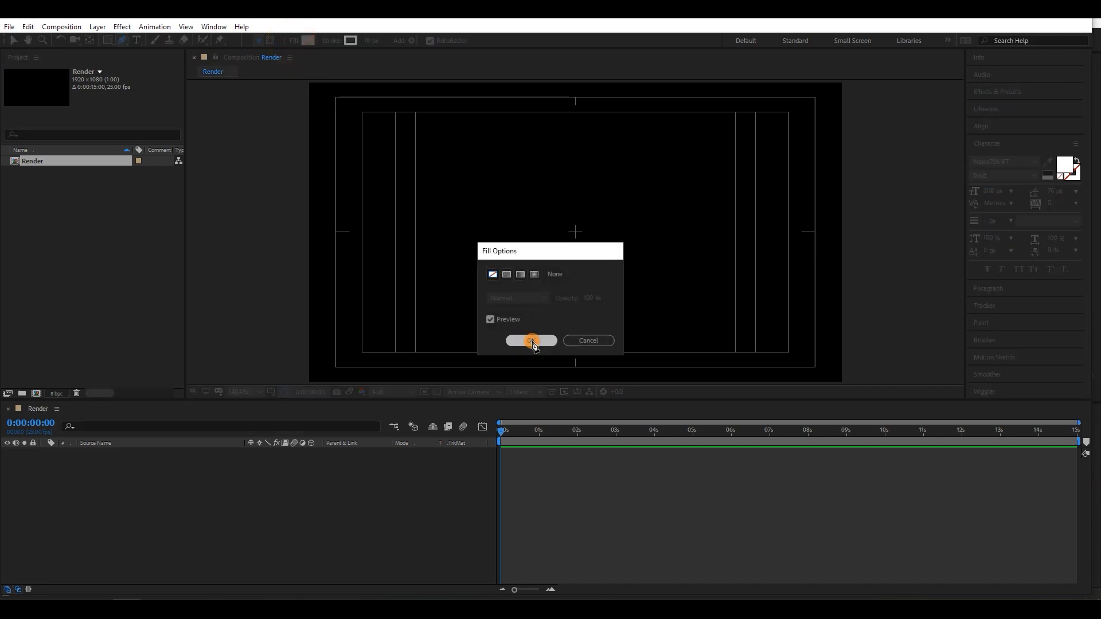
- Set the shape stroke to 8 px wide with the white colour FFFFFF
click(370, 43)
click(374, 41)
double_click(374, 40)
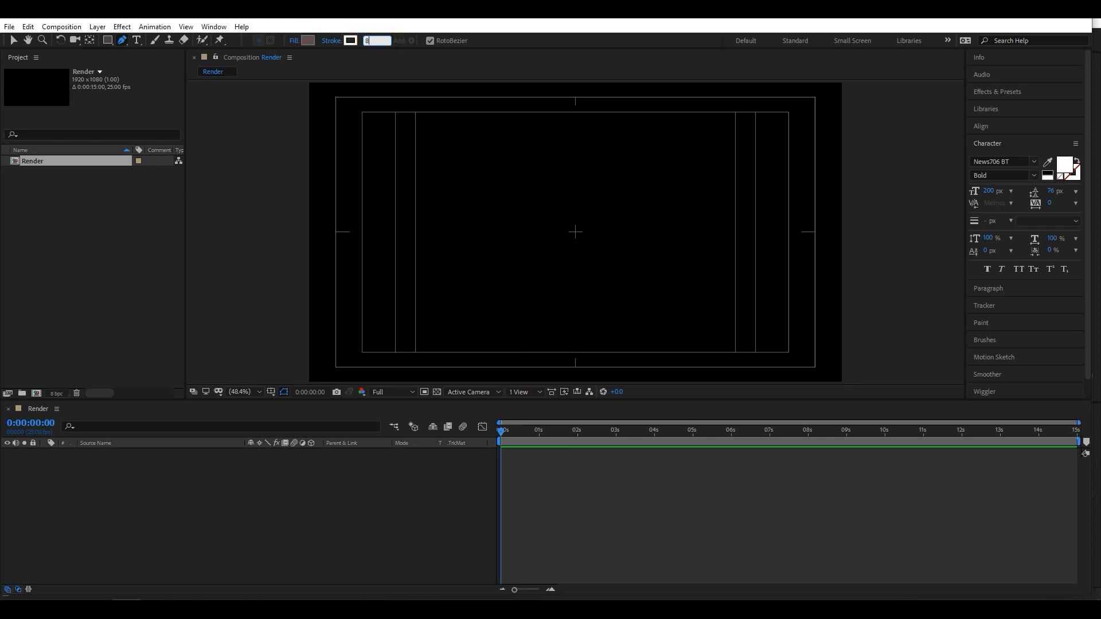
double_click(375, 40)
click(380, 49)
click(350, 40)
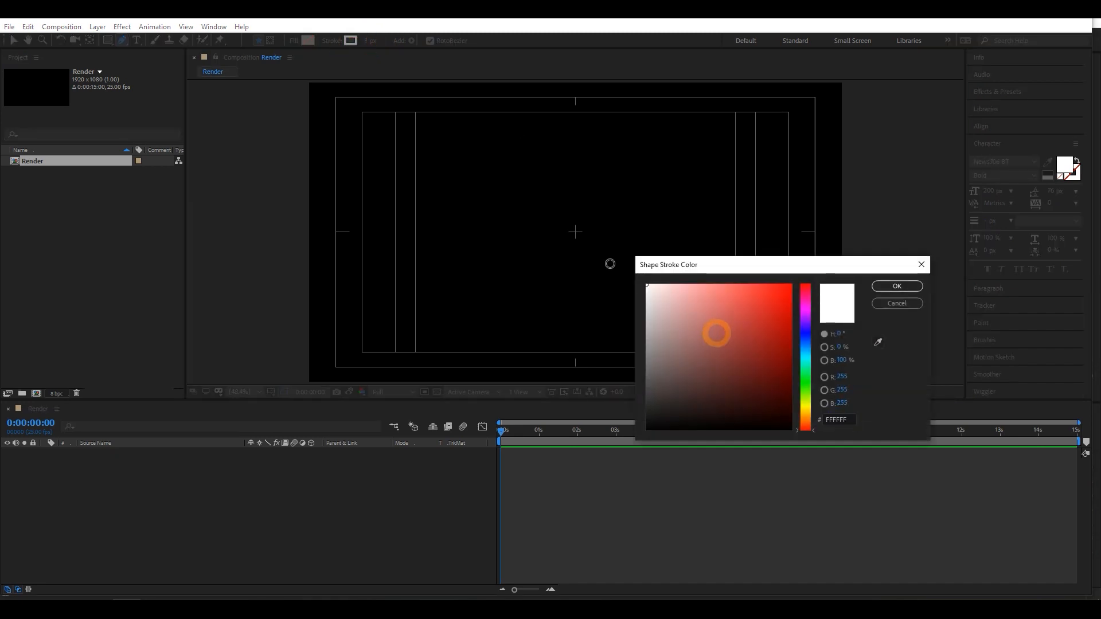
click(886, 286)
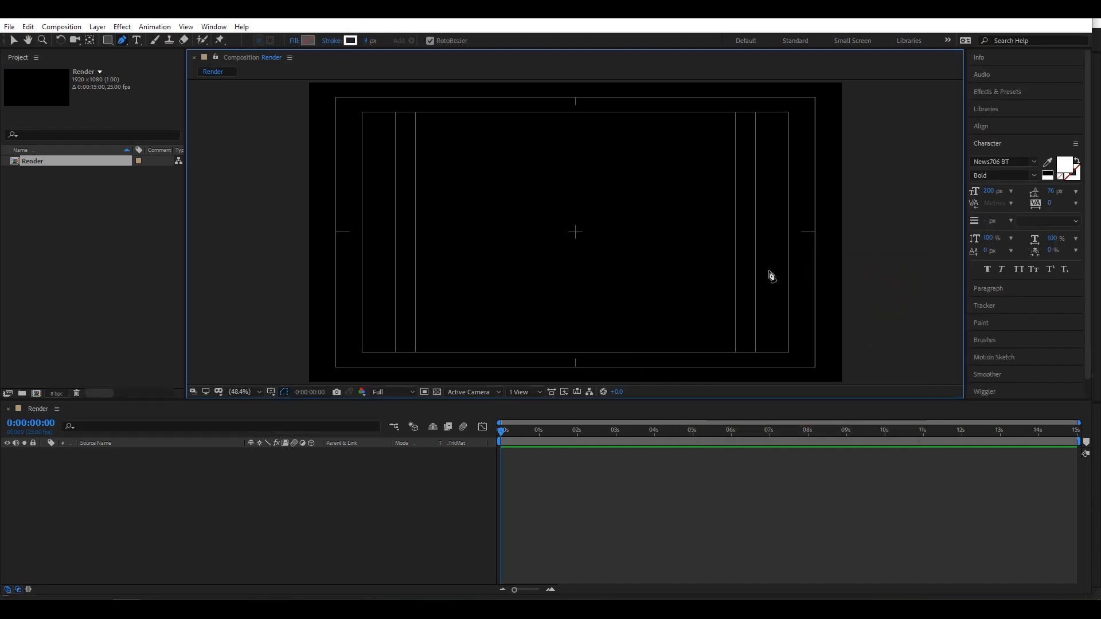
- Draw a short, straight vertical line with the Pen tool through the middle of the composition
click(572, 191)
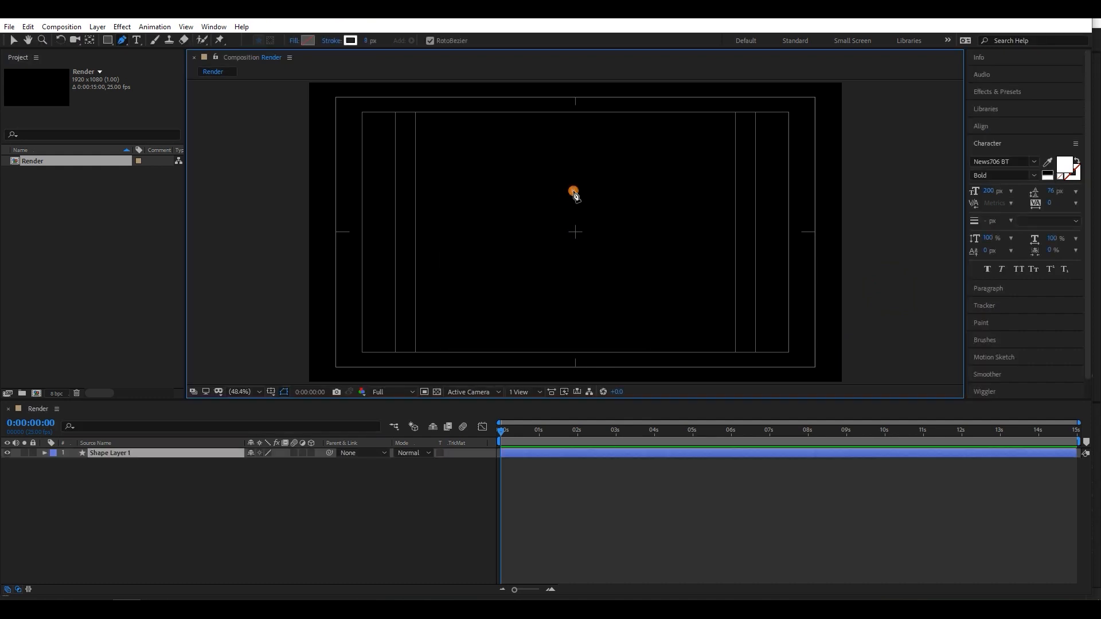
click(576, 280)
scroll(575, 286, up, 3)
drag(585, 282, 577, 281)
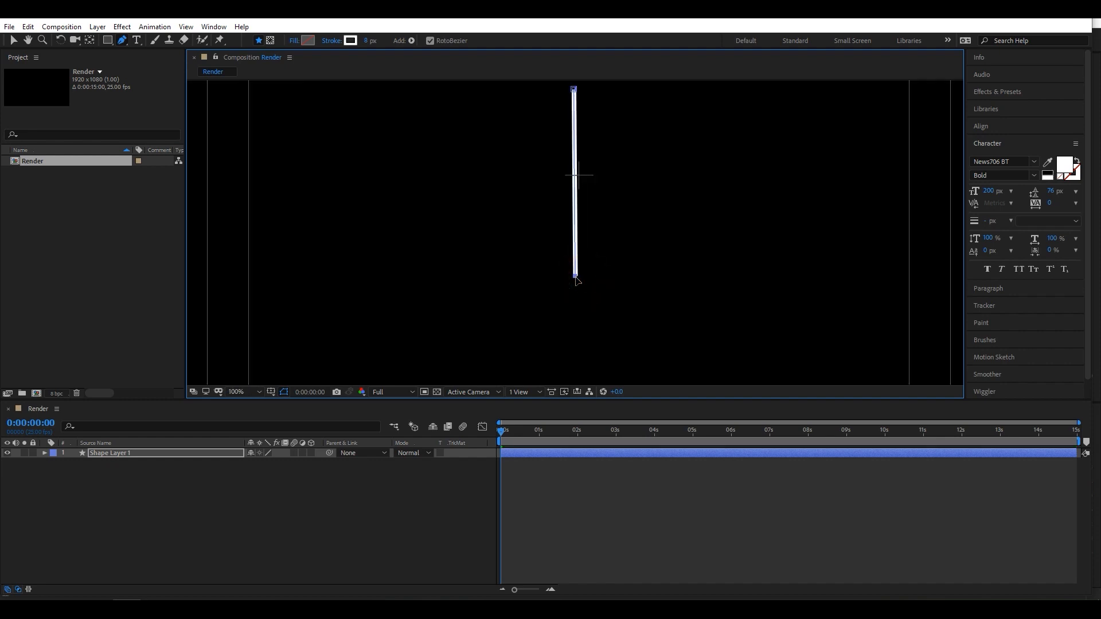
scroll(605, 268, down, 4)
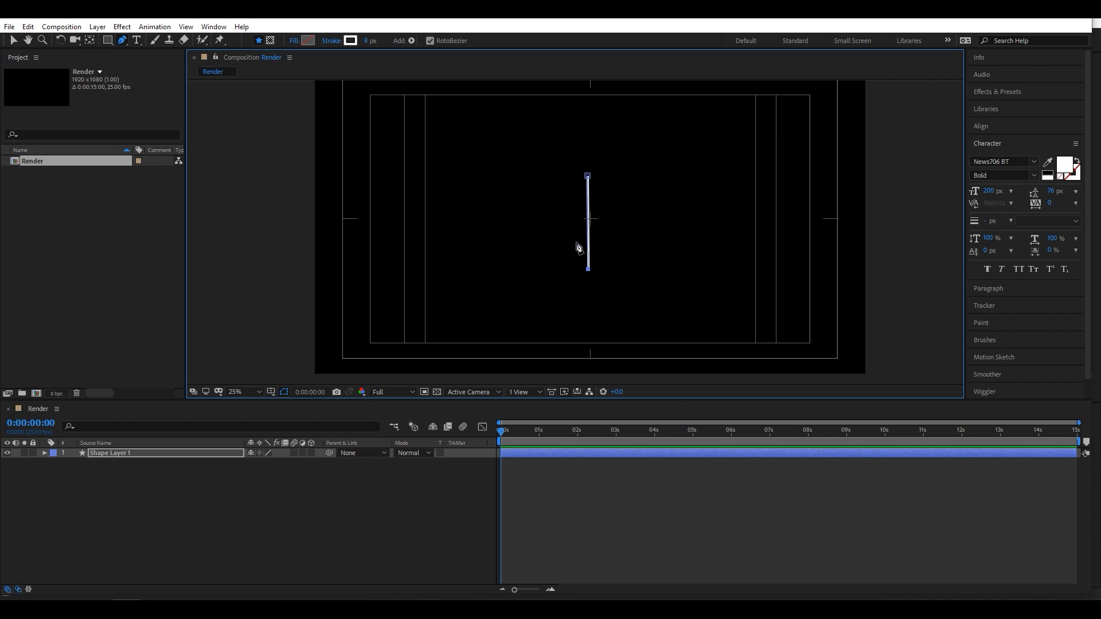
click(13, 40)
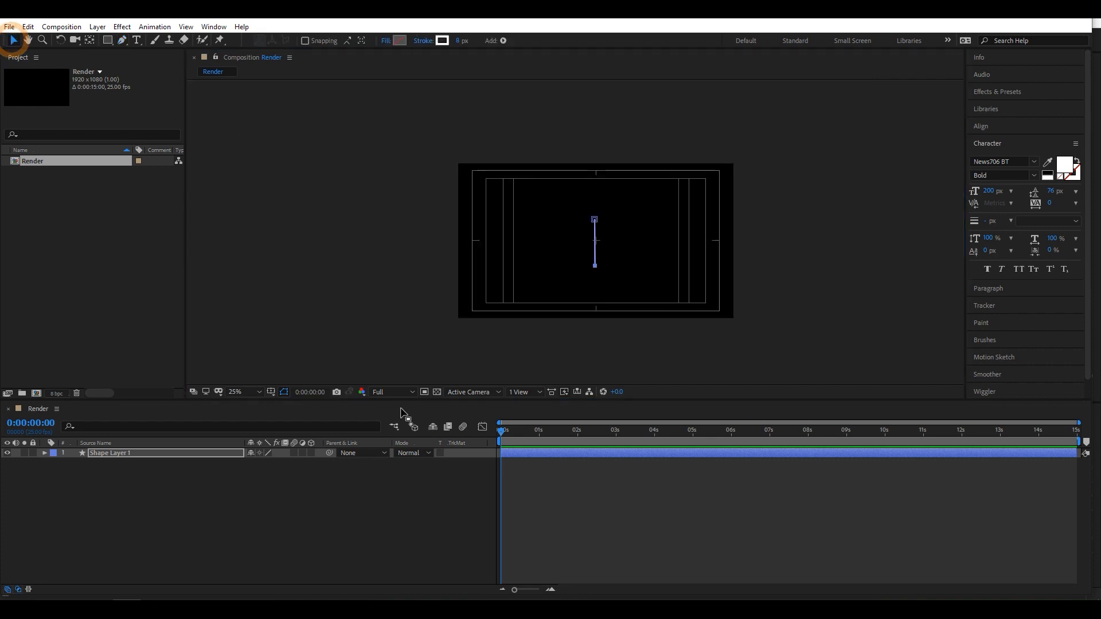
click(374, 499)
- Center the anchor point of the line's shape layer in its layer content
click(187, 453)
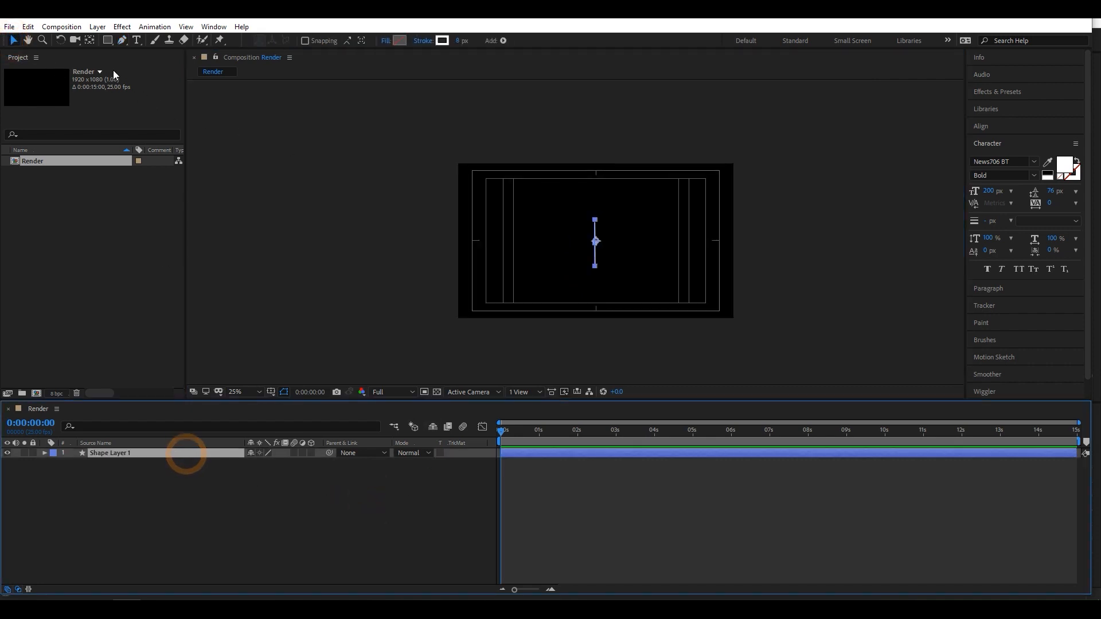
click(97, 27)
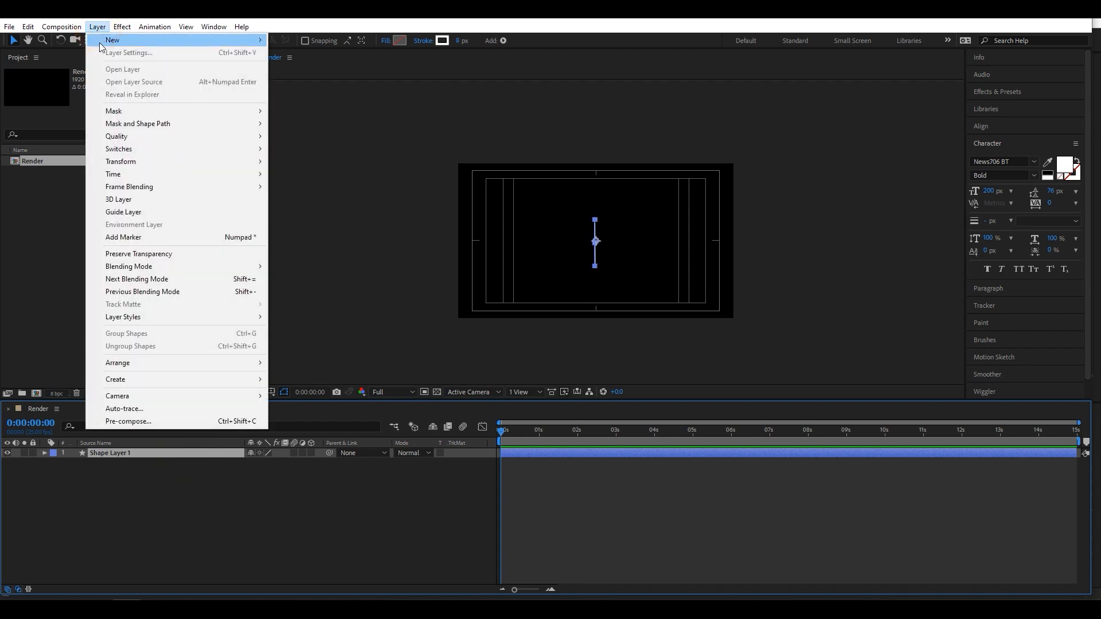
mouse_move(122, 164)
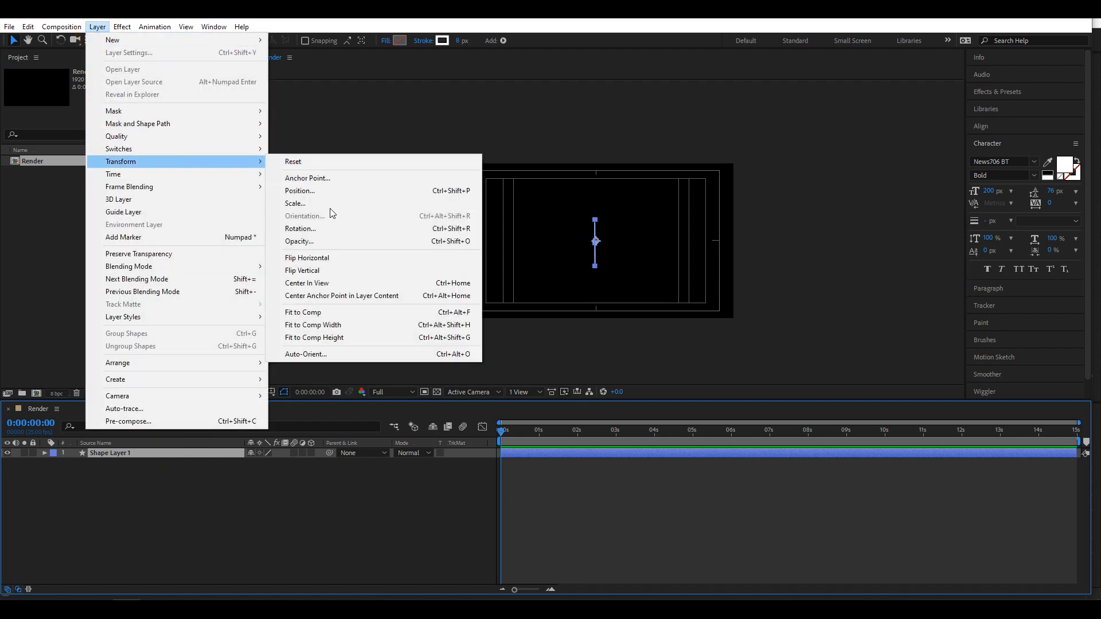
click(339, 296)
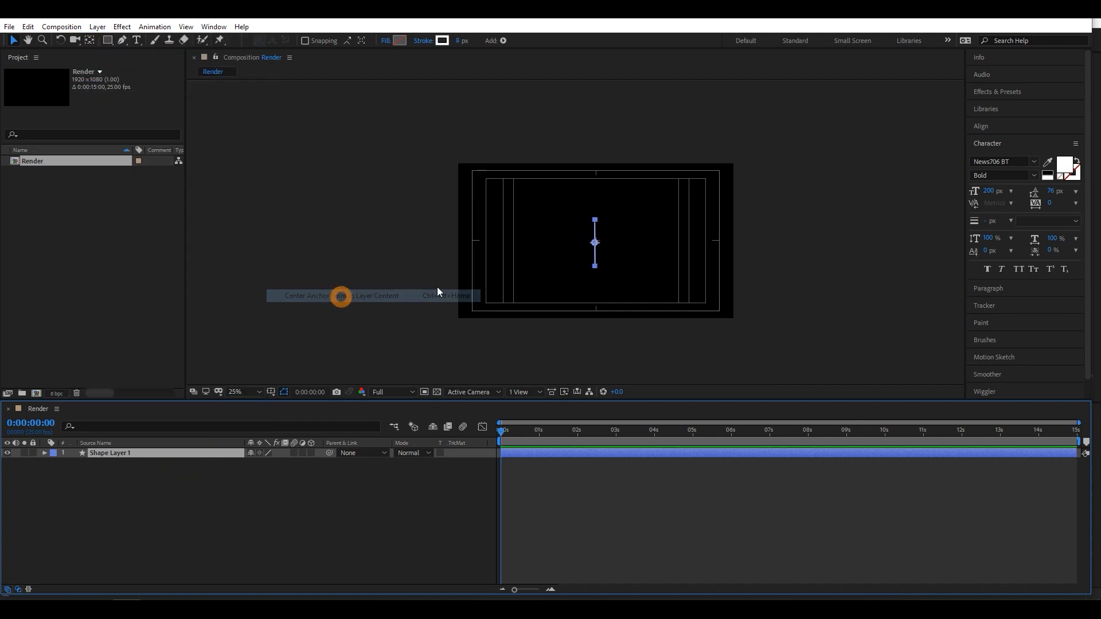
click(398, 511)
- Align the line's shape layer to the horizontal and vertical center of the composition
click(218, 453)
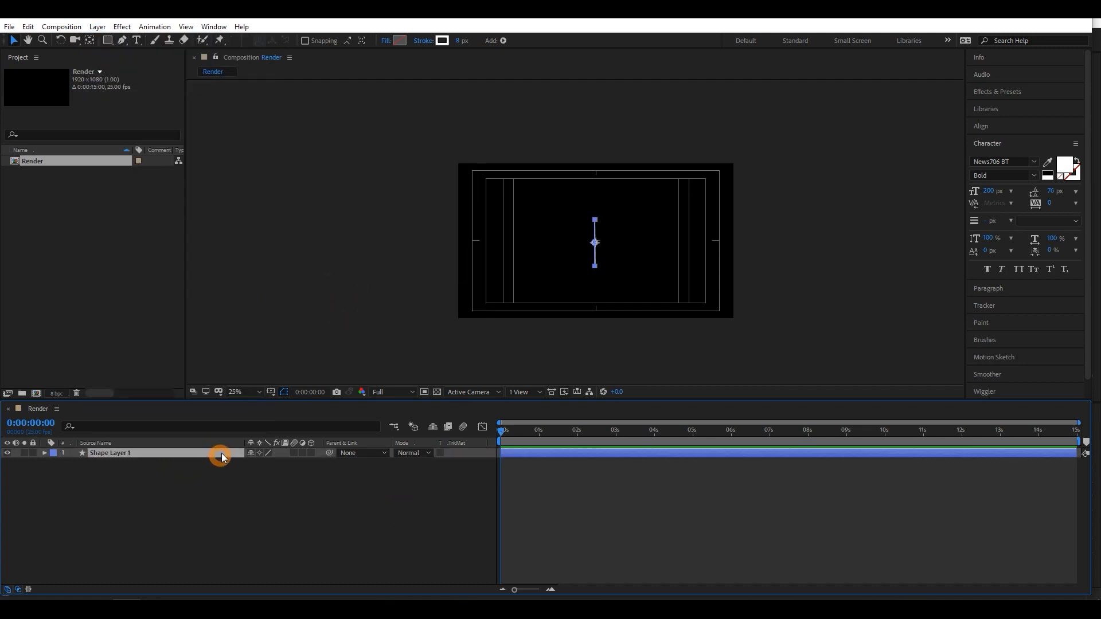
click(978, 126)
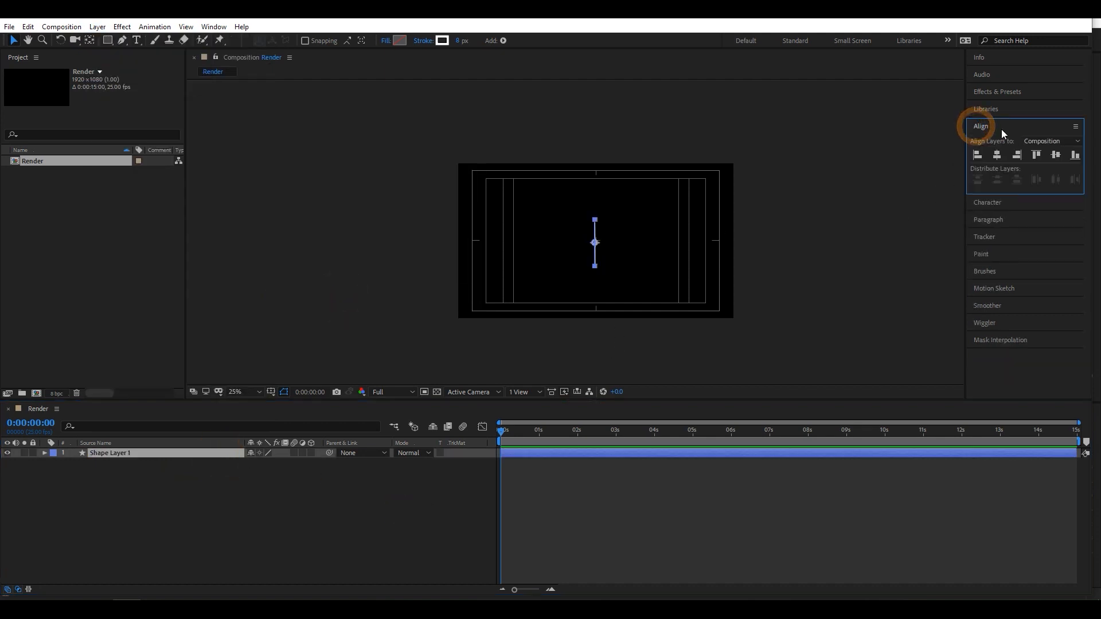
click(214, 26)
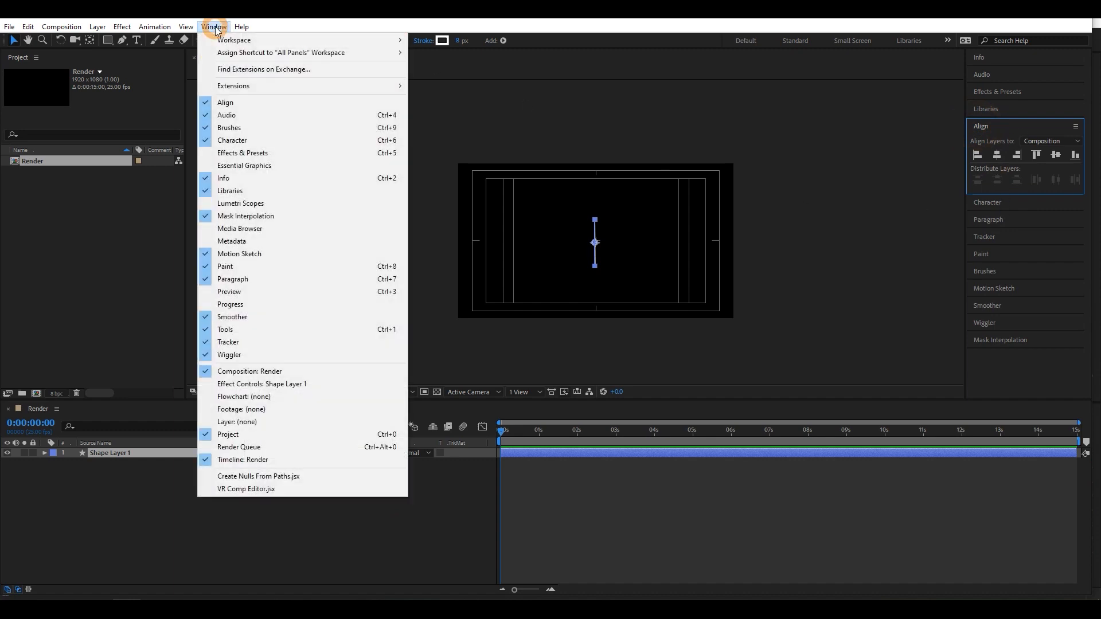
click(225, 104)
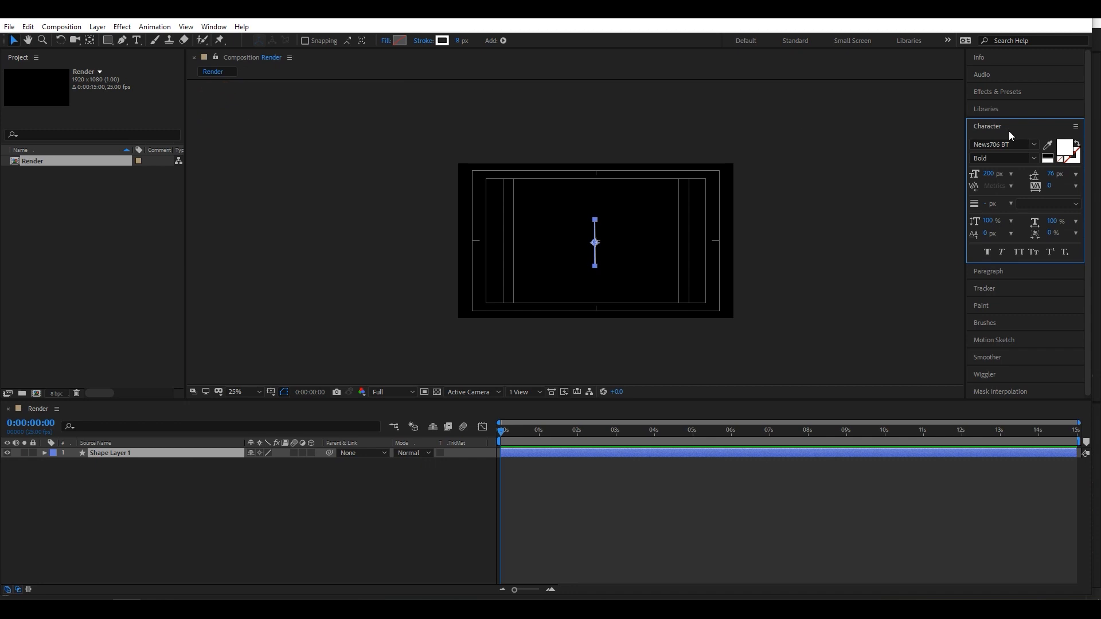
click(217, 27)
click(221, 103)
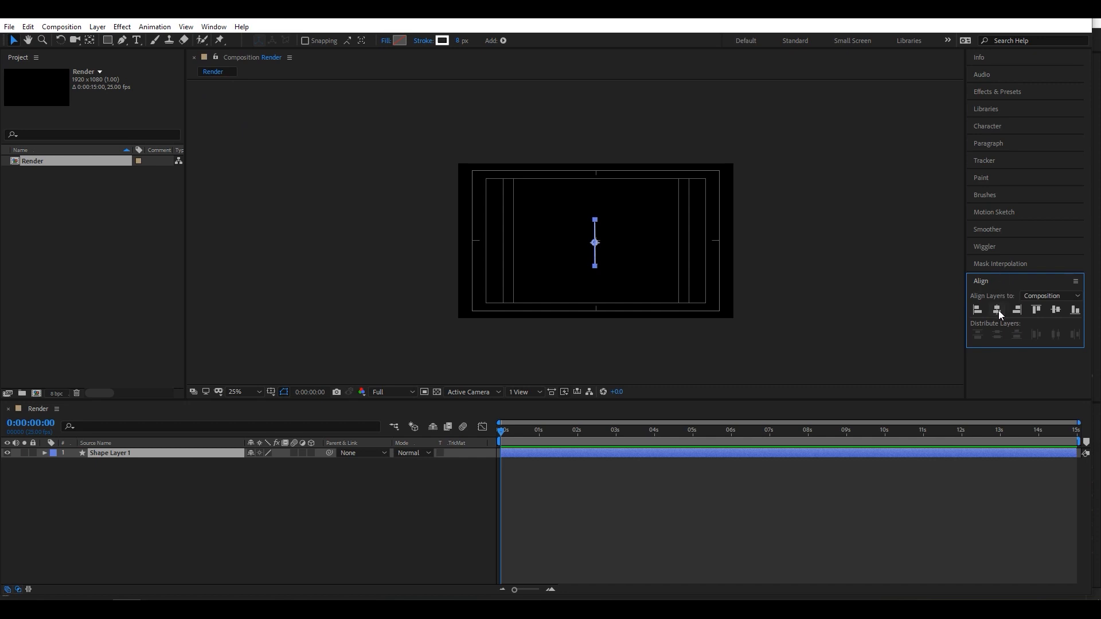
key(slash)
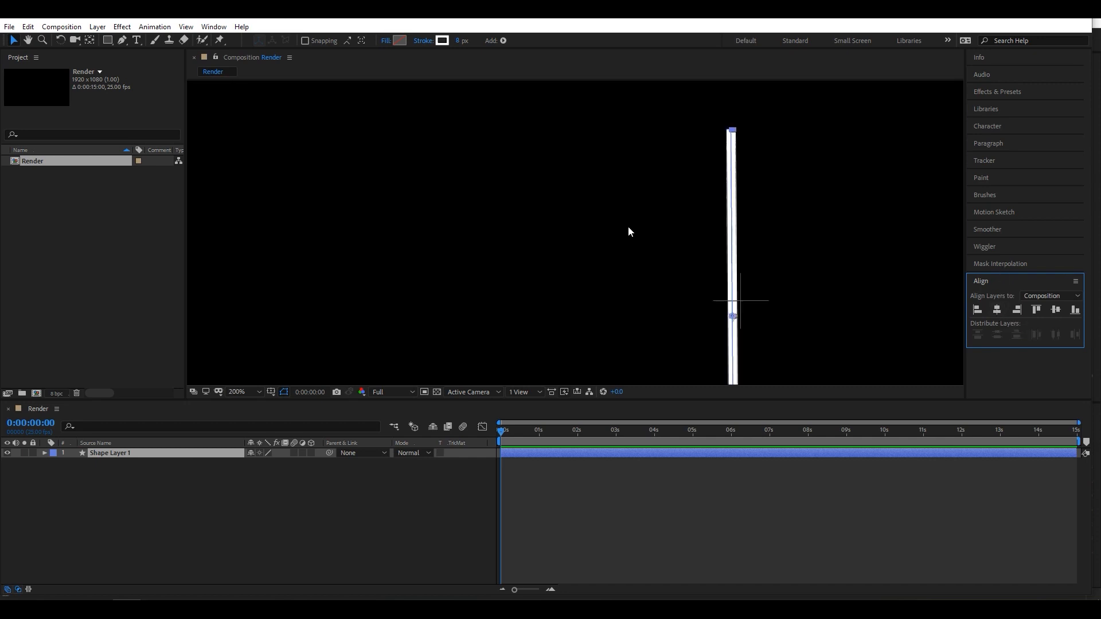
click(996, 310)
click(1056, 309)
scroll(714, 259, down, 4)
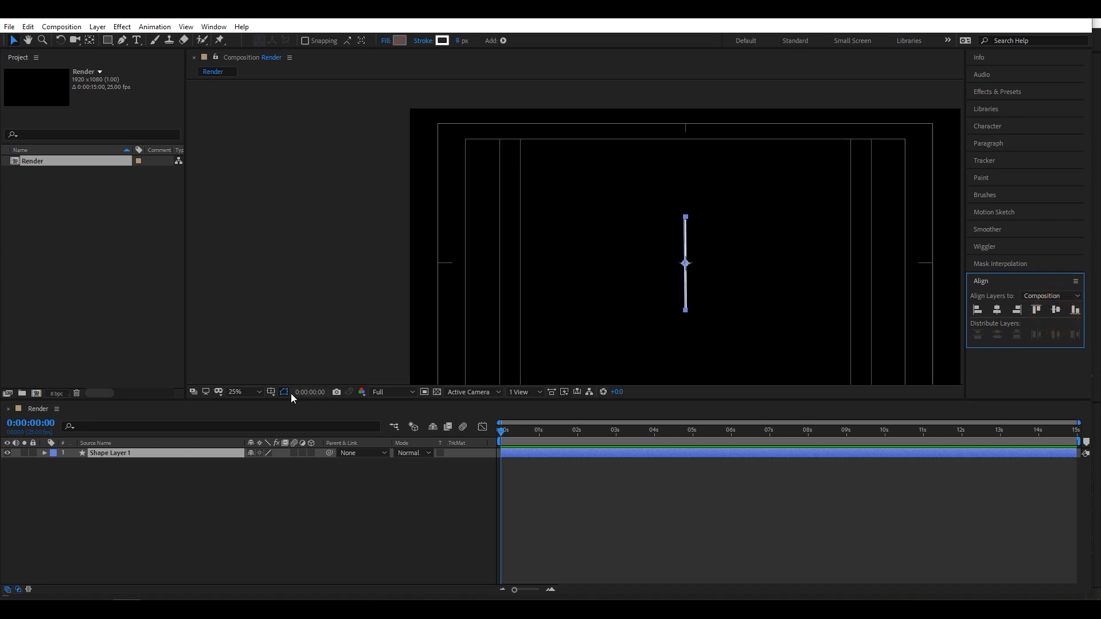
click(247, 393)
click(255, 201)
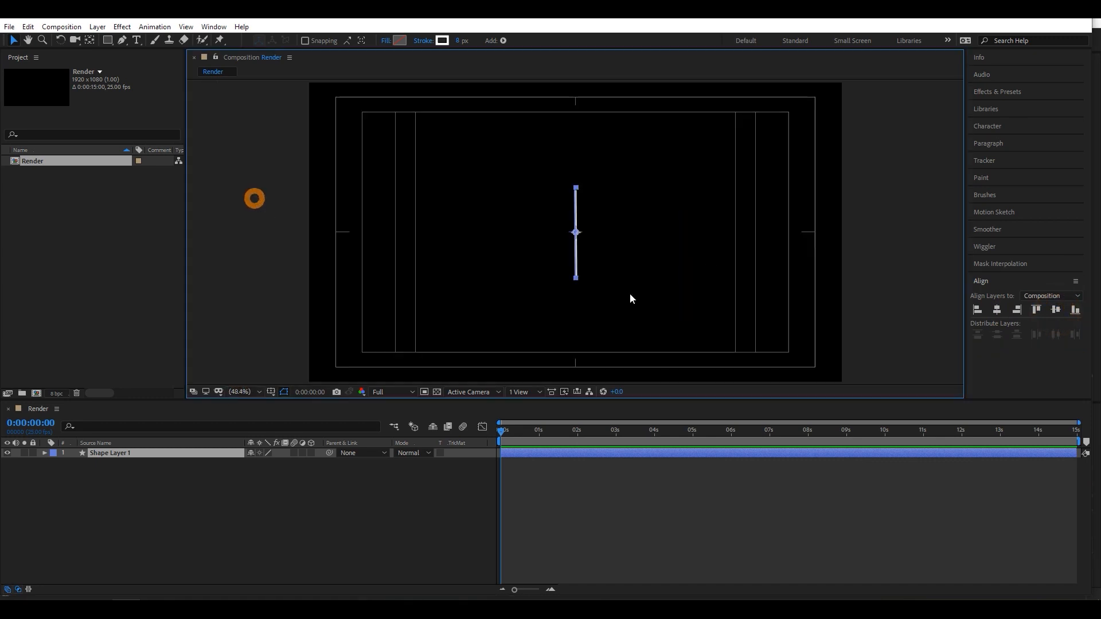
- Add a Trim Paths operation to the contents of the line's shape layer
click(351, 519)
click(198, 455)
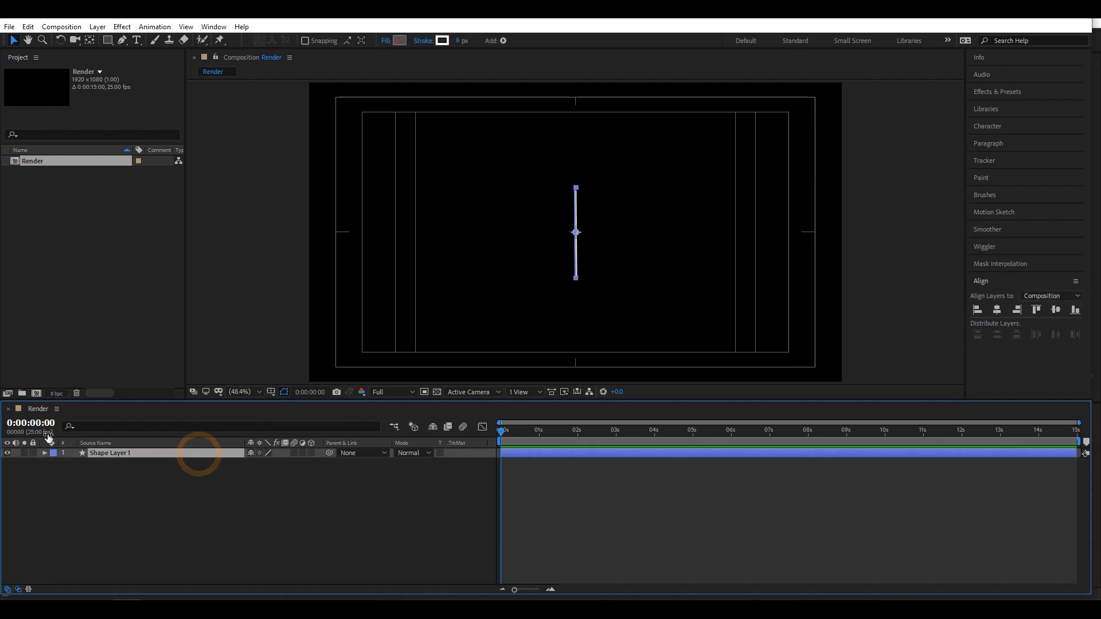
click(44, 454)
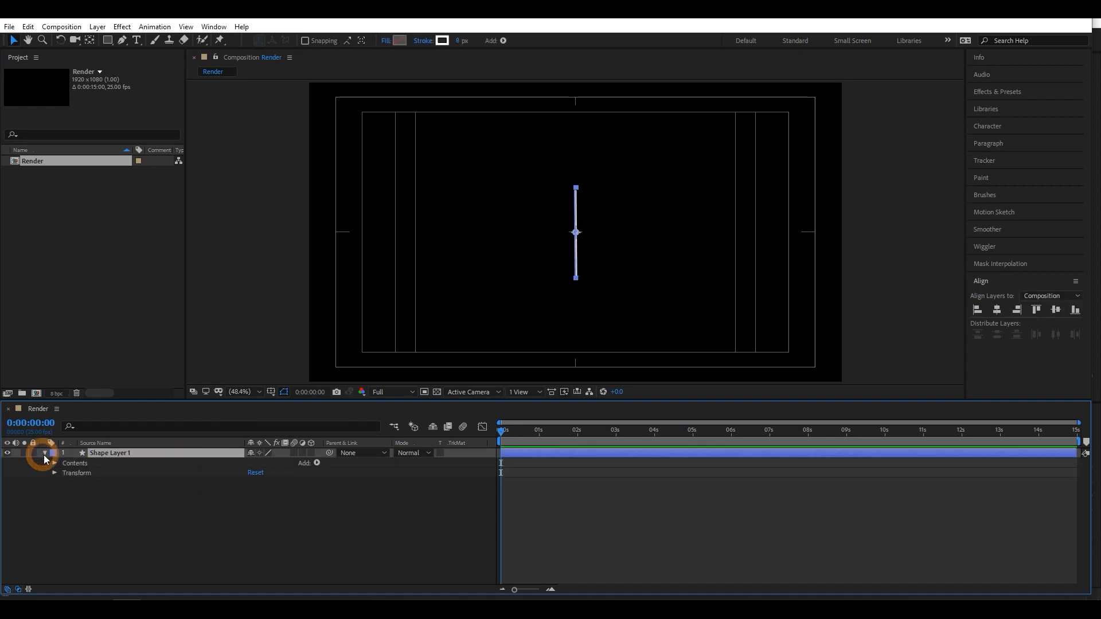
click(317, 463)
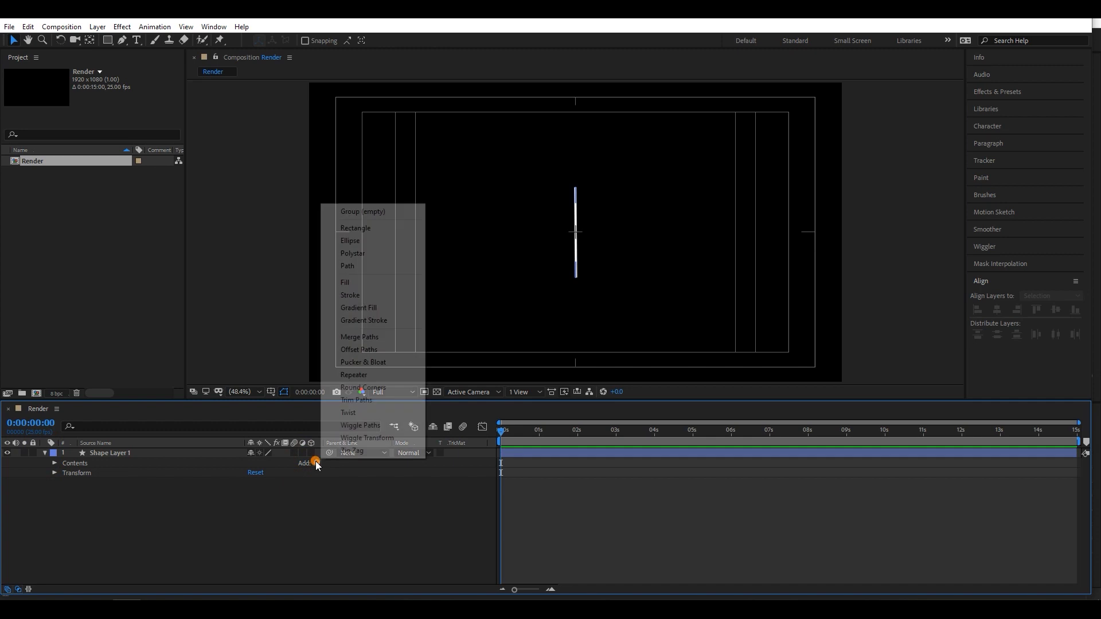
click(367, 400)
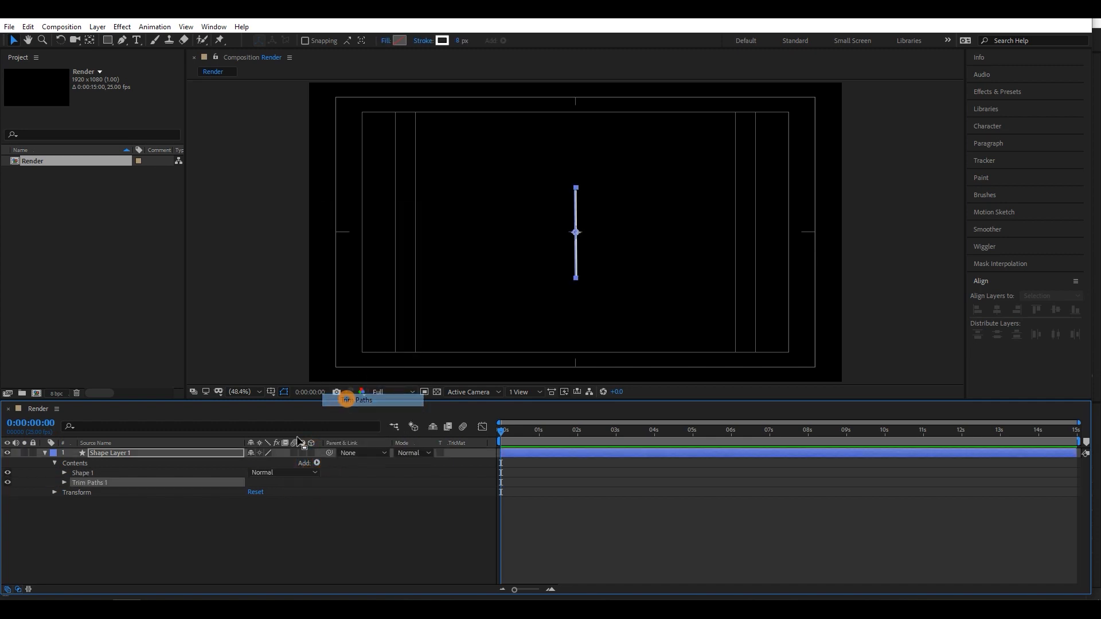
- Set both the Start and End values of the line's Trim Paths to 50%
click(63, 482)
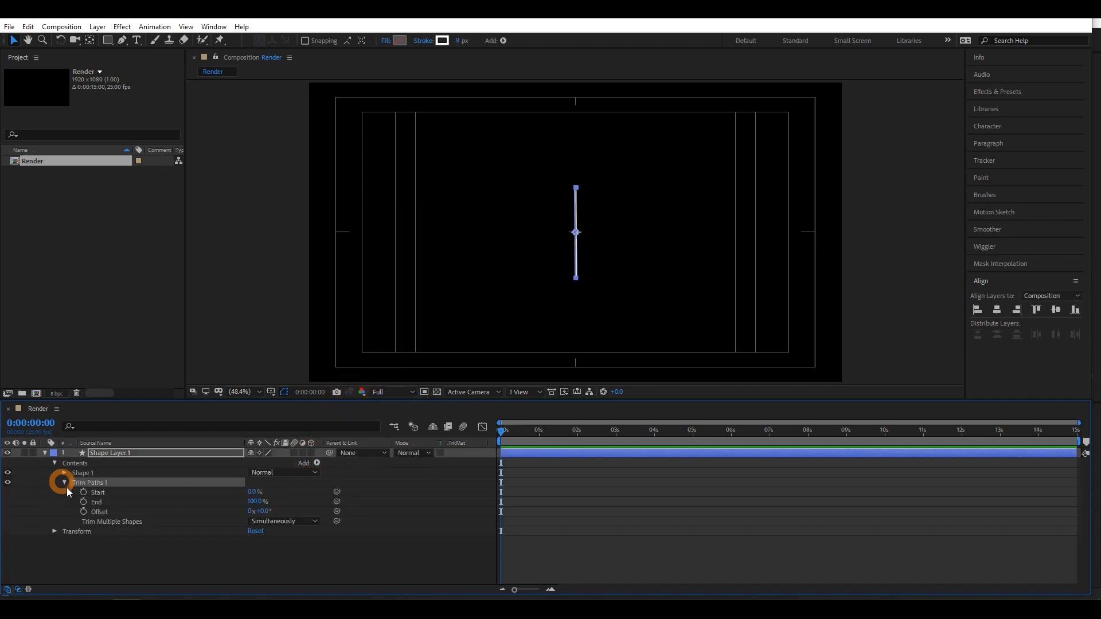
click(253, 492)
text(50)
key(Return)
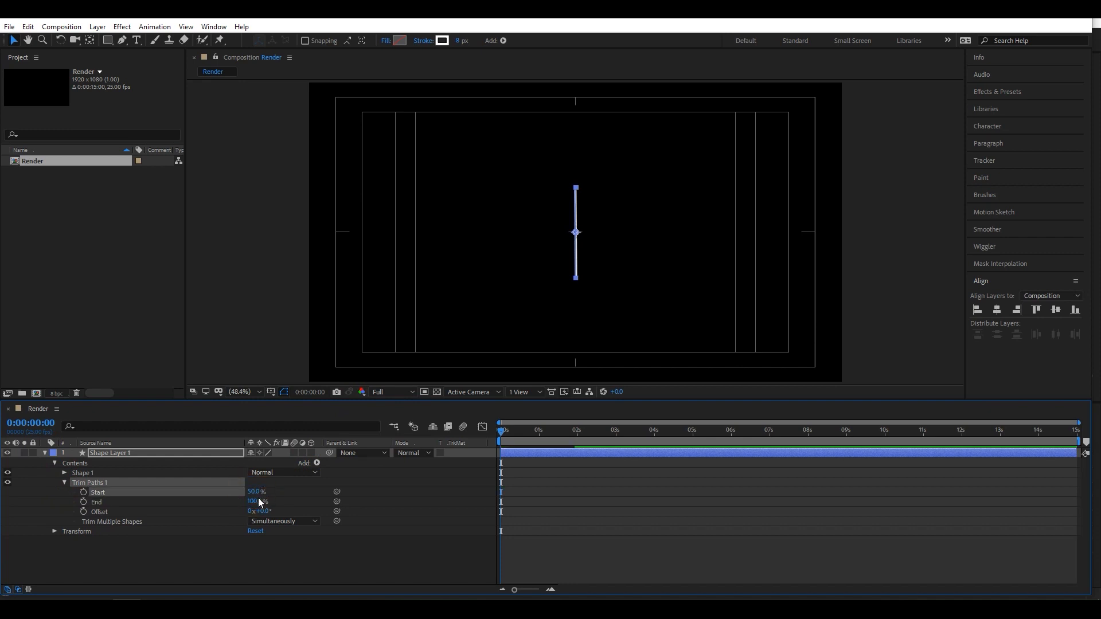
click(252, 503)
text(5)
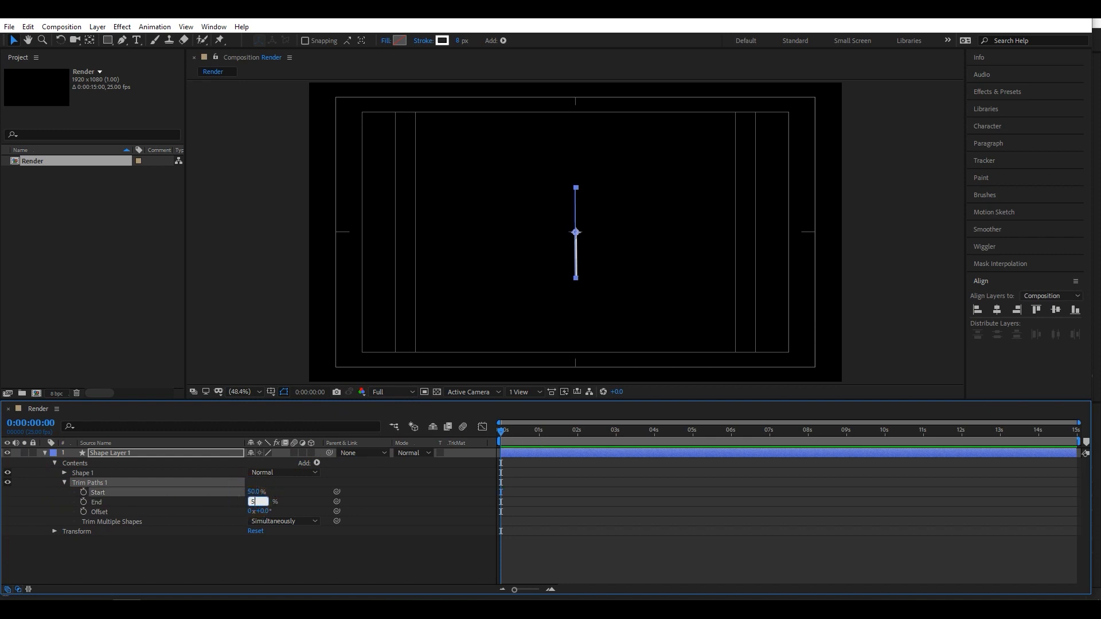
text(0)
key(Return)
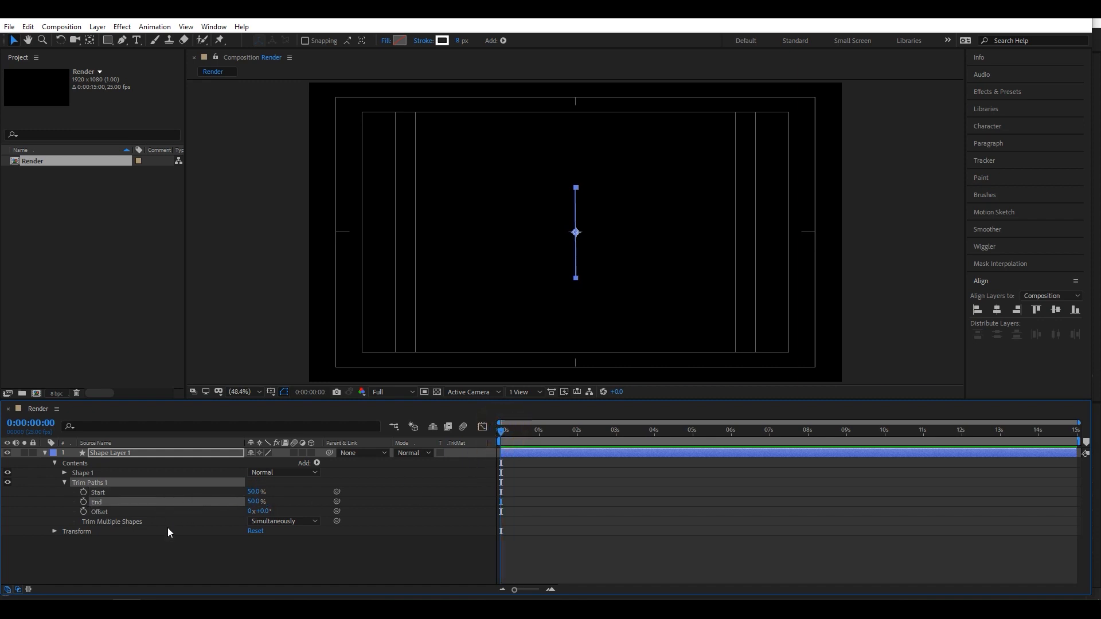
- Keyframe the line's Trim Paths Start and End at 0 seconds, and set Start to 0% and End to 100% at 1 second
click(83, 491)
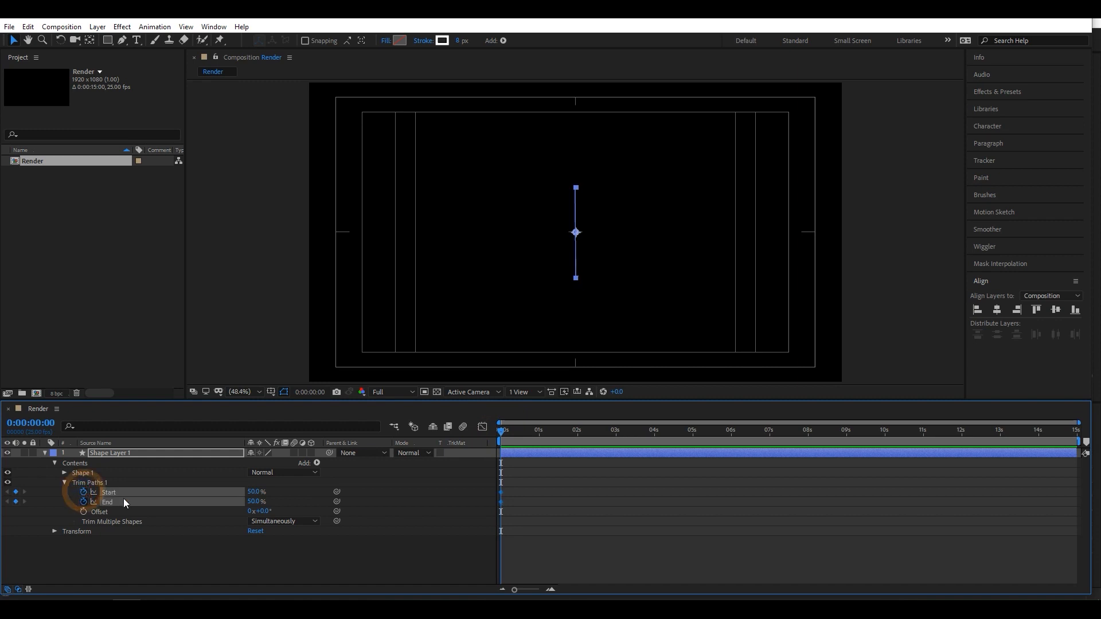
click(539, 429)
drag(539, 429, 540, 430)
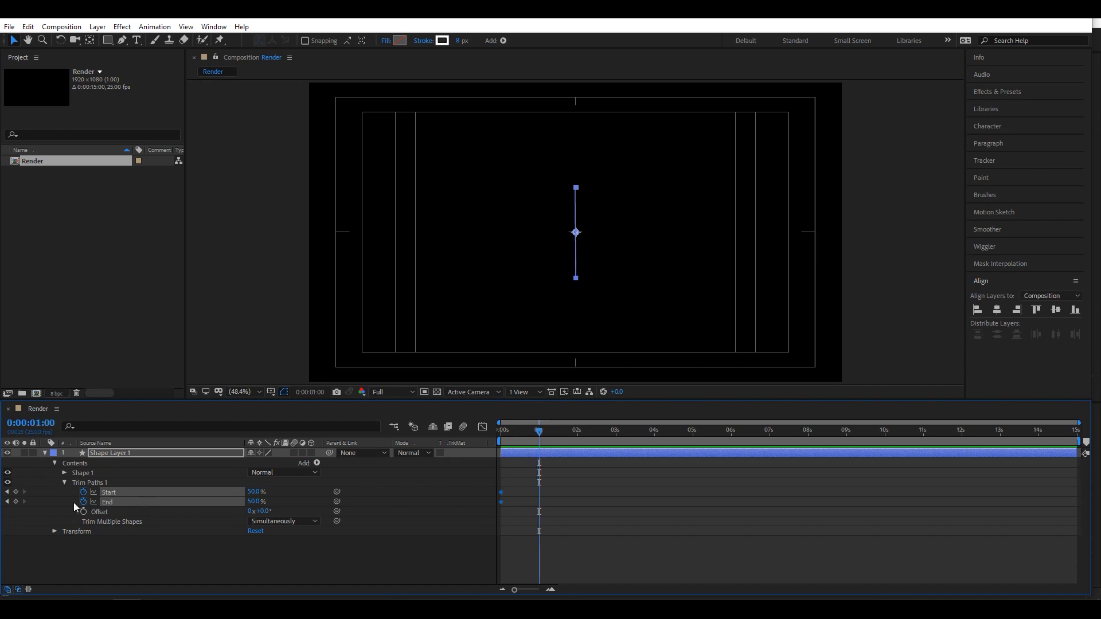
click(254, 492)
text(0)
key(Return)
click(254, 502)
text(100)
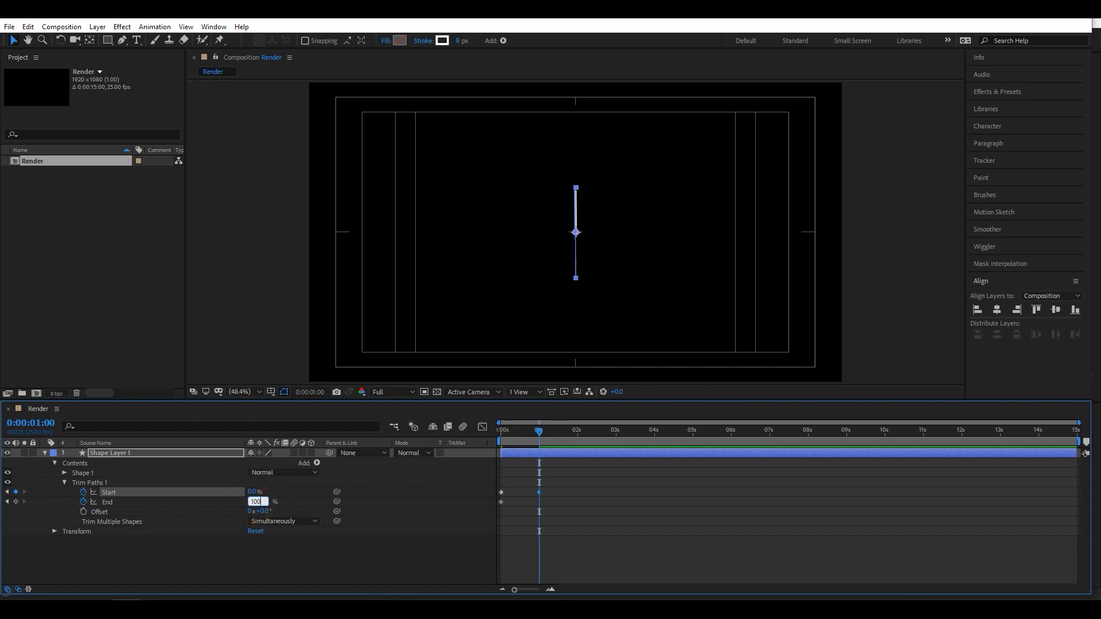
key(Return)
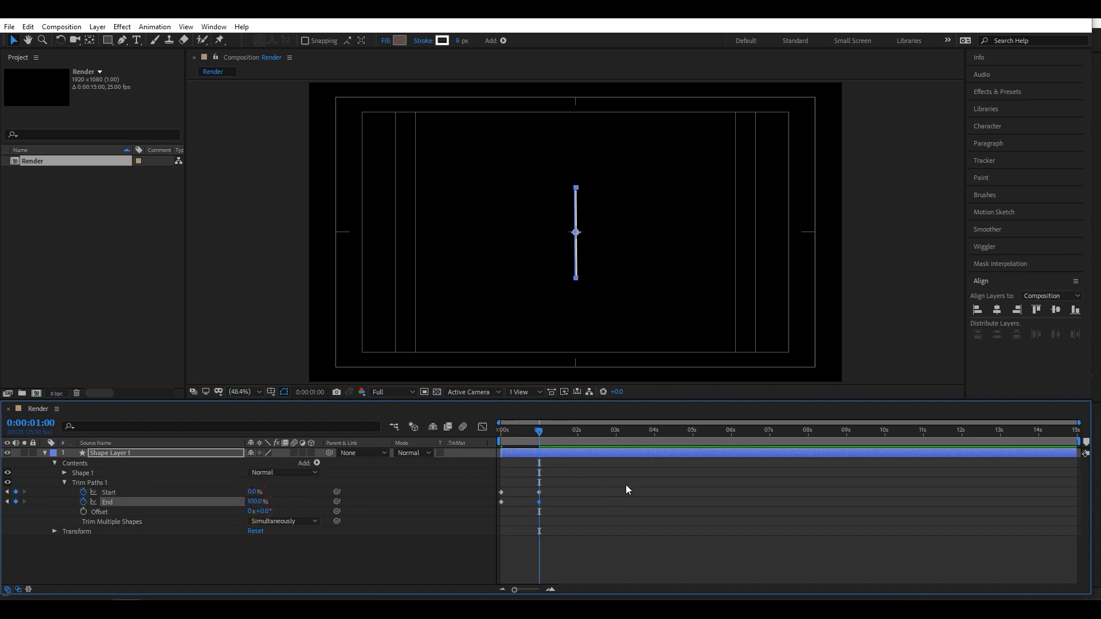
key(space)
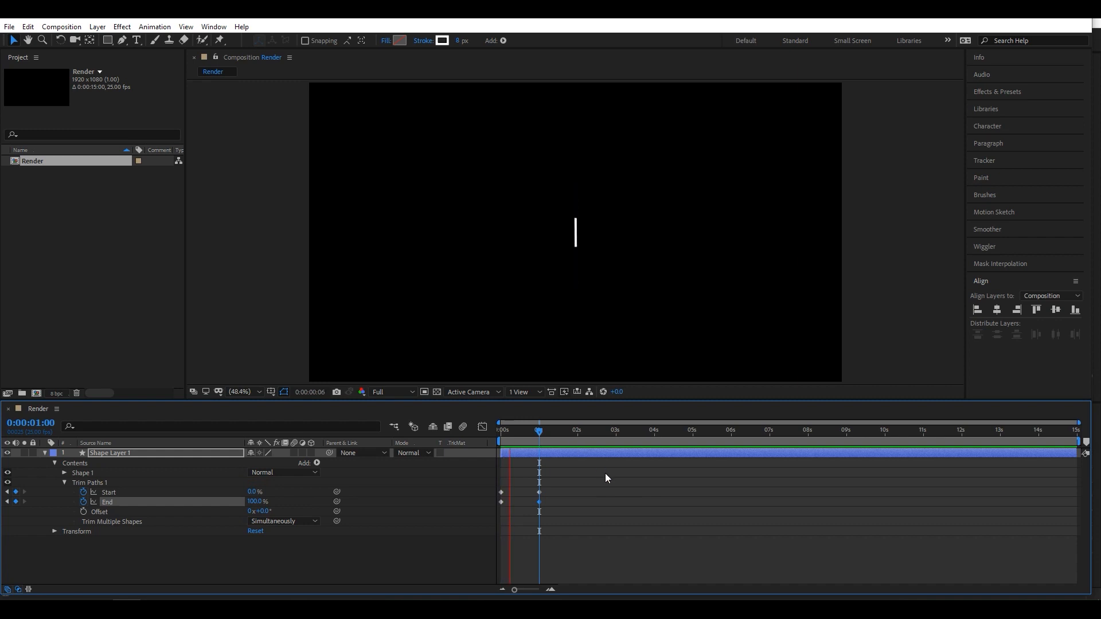
- Apply Easy Ease to all Start and End keyframes of the line's Trim Paths
drag(609, 471, 501, 516)
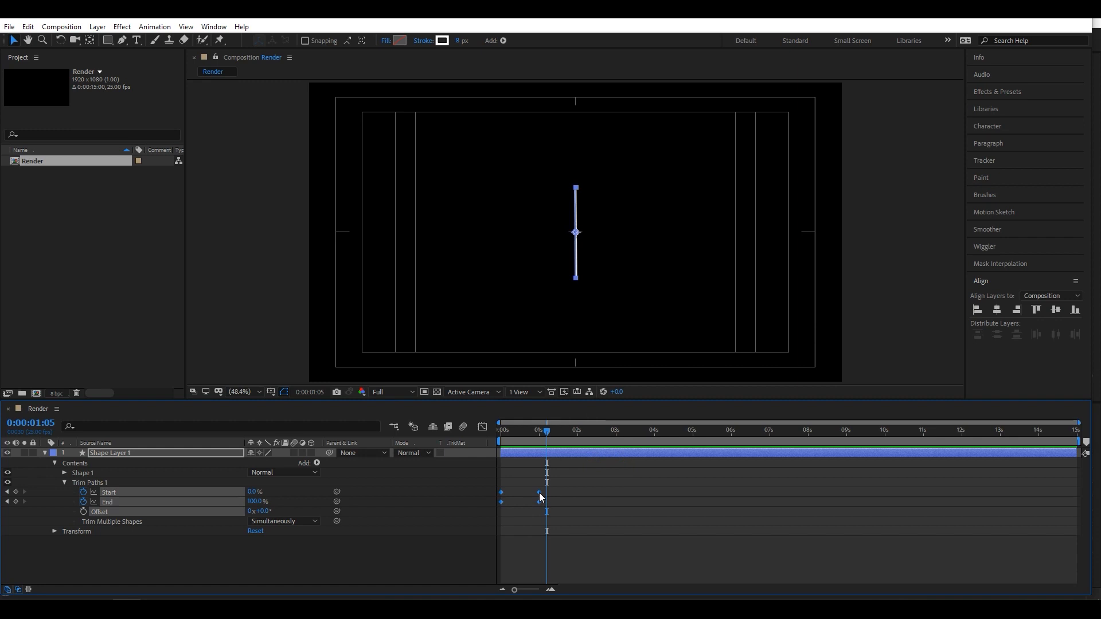
right_click(541, 496)
mouse_move(606, 484)
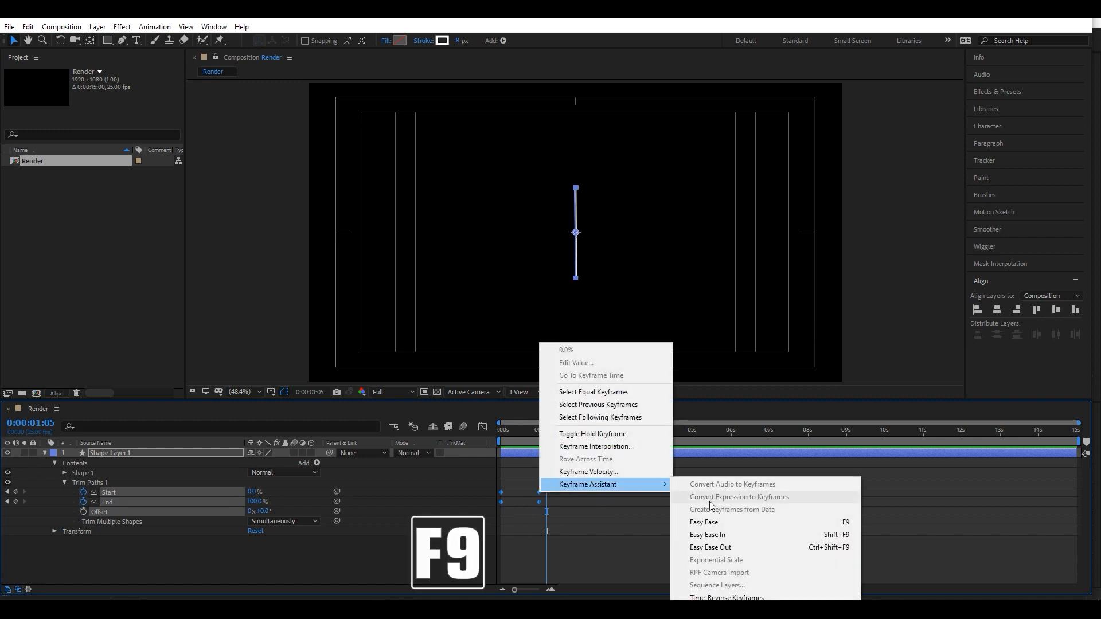
click(844, 522)
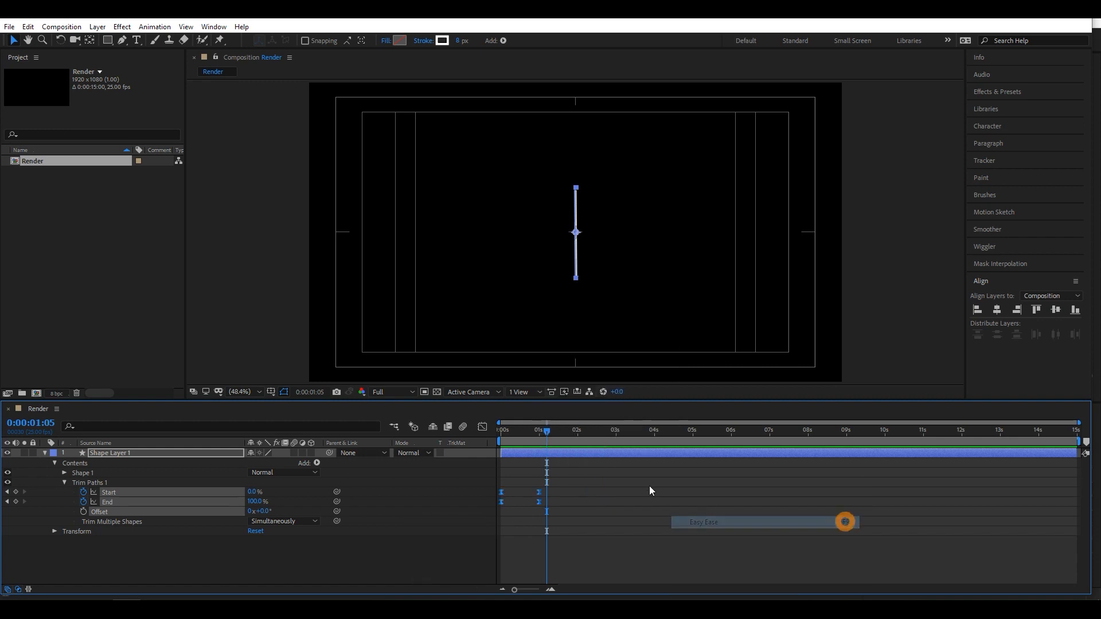
- Reshape the Trim Paths speed graph into an early peak with a long slowdown toward 1 second, and preview the line's growth
drag(547, 430, 524, 436)
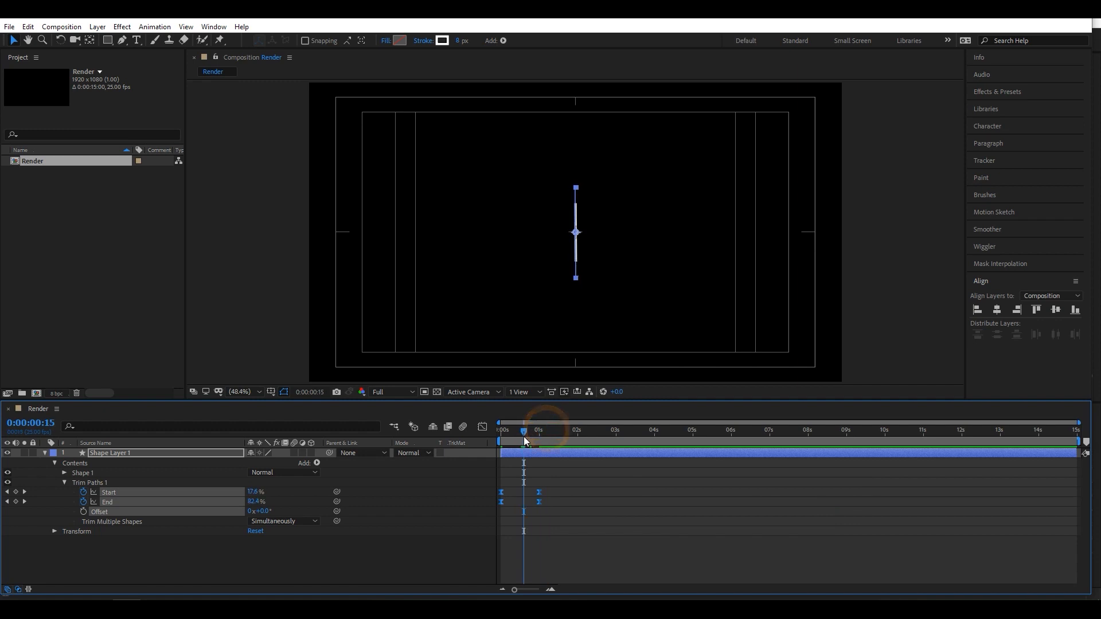
click(484, 428)
drag(600, 473, 515, 513)
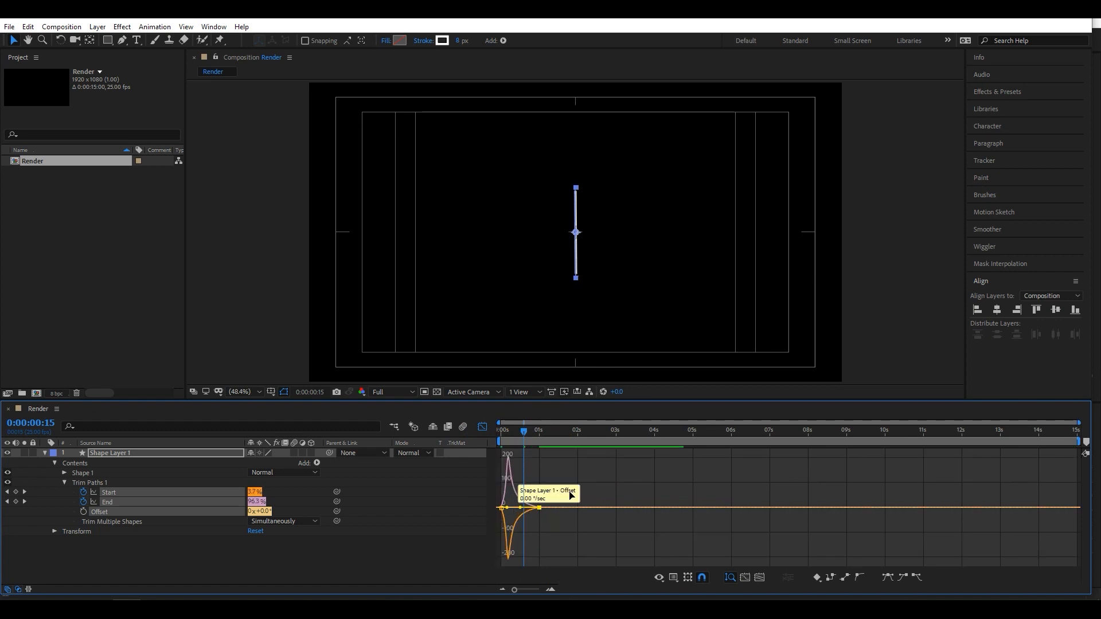
click(669, 575)
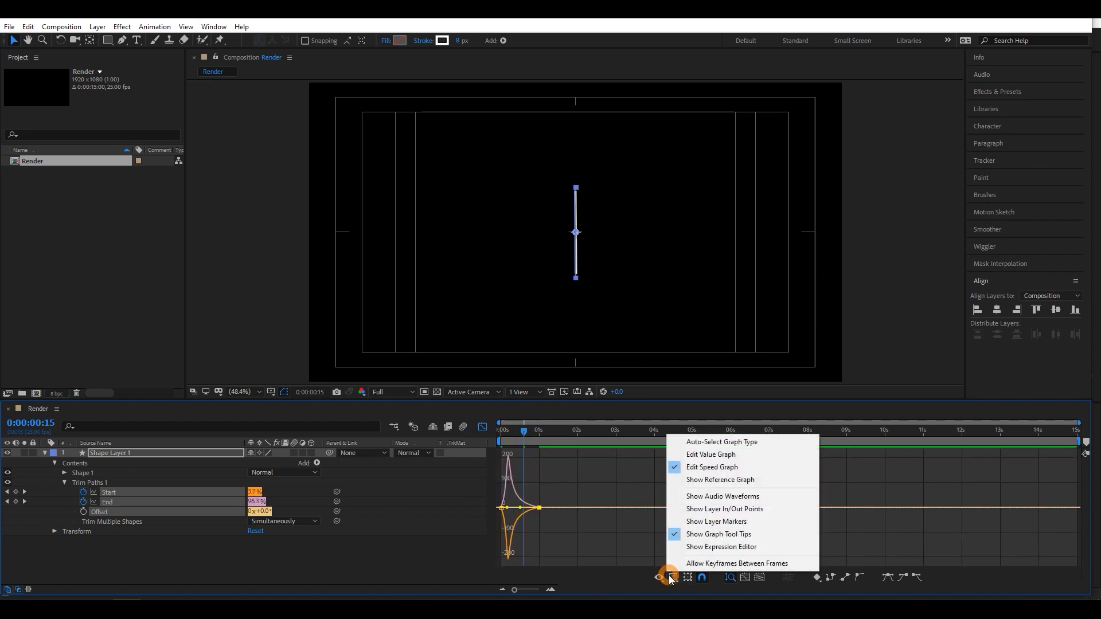
click(692, 469)
click(565, 479)
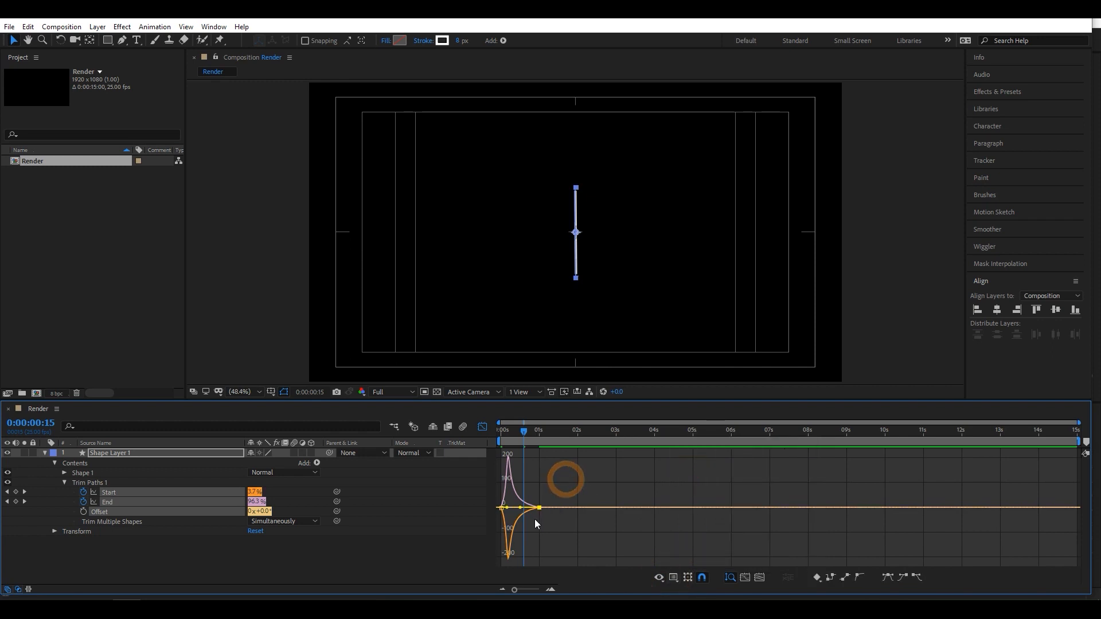
key(space)
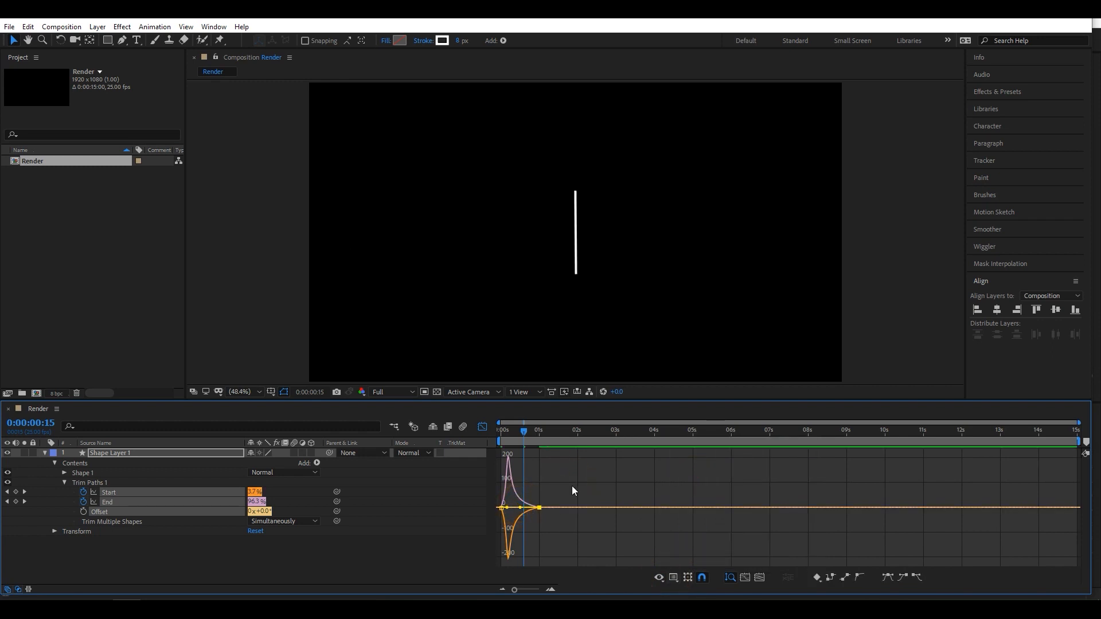
key(space)
key(space)
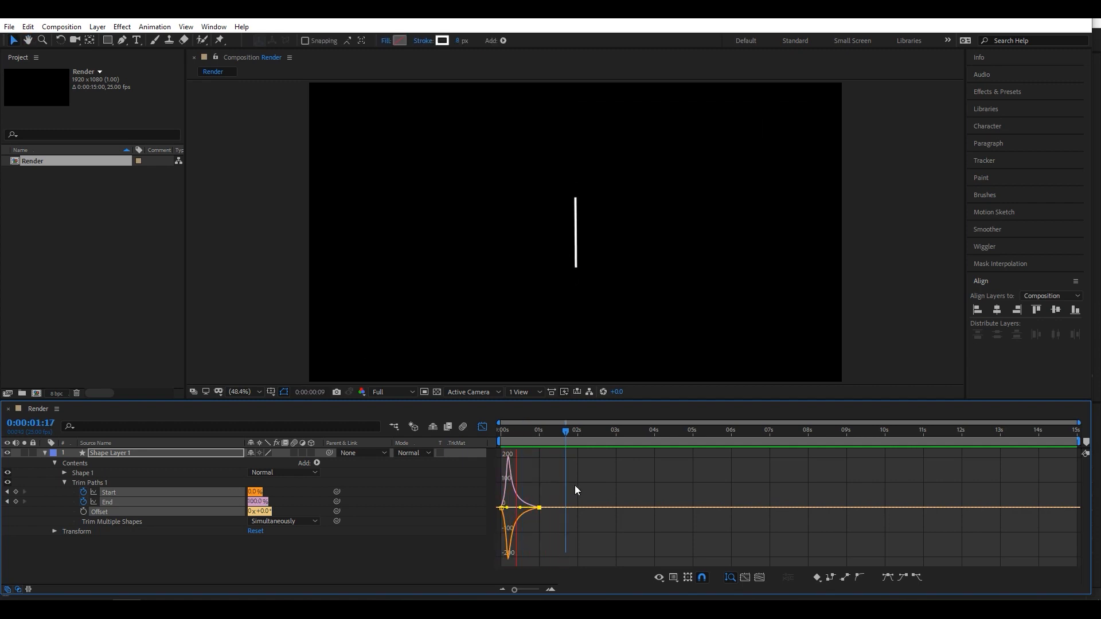
key(space)
click(481, 427)
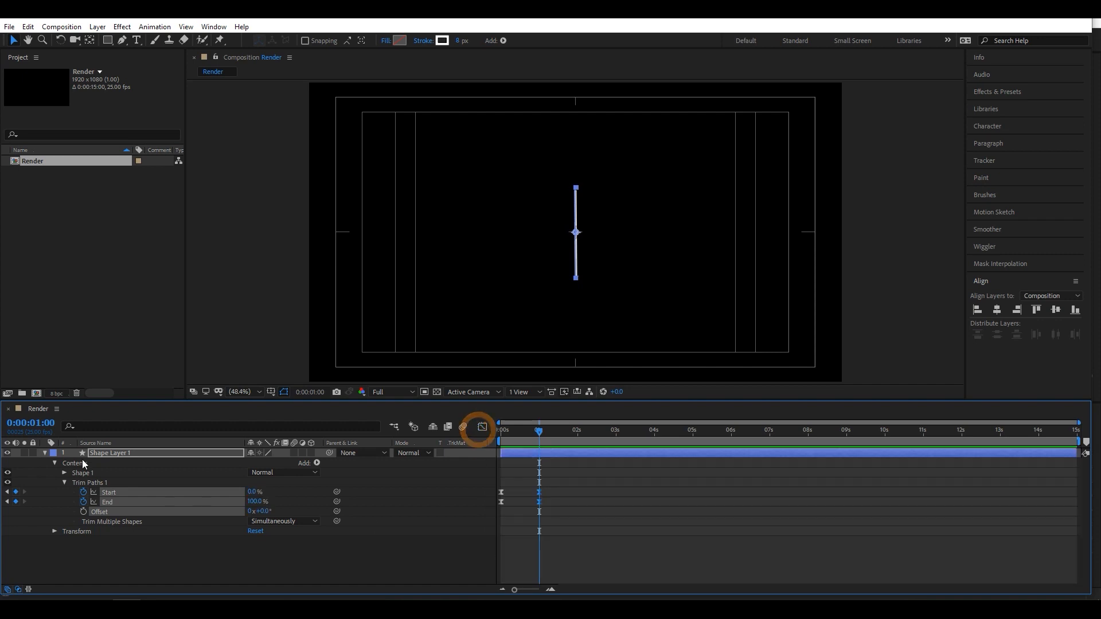
- Collapse the line's layer properties and add a text layer reading "Motion" to the composition
click(44, 453)
click(322, 537)
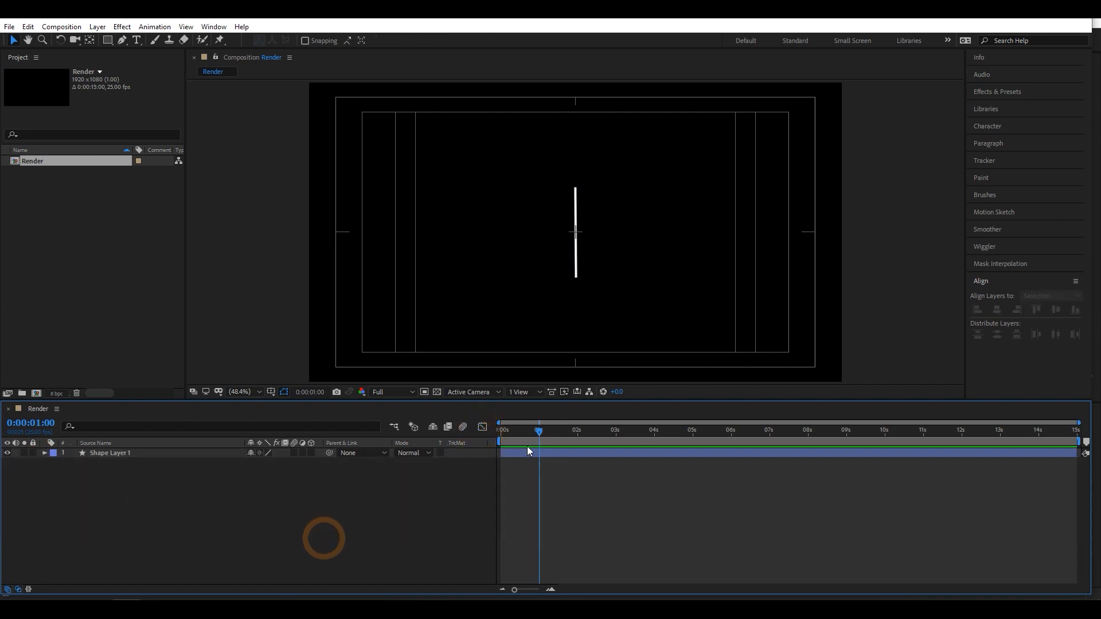
mouse_move(527, 431)
mouse_down()
mouse_move(512, 433)
mouse_move(547, 432)
mouse_up()
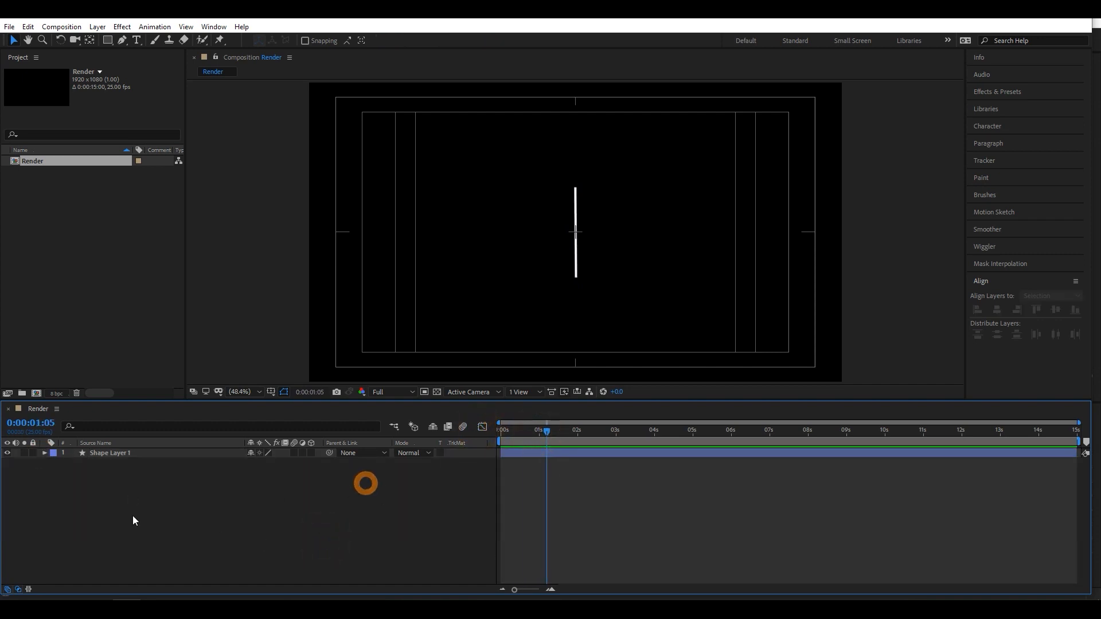
click(136, 40)
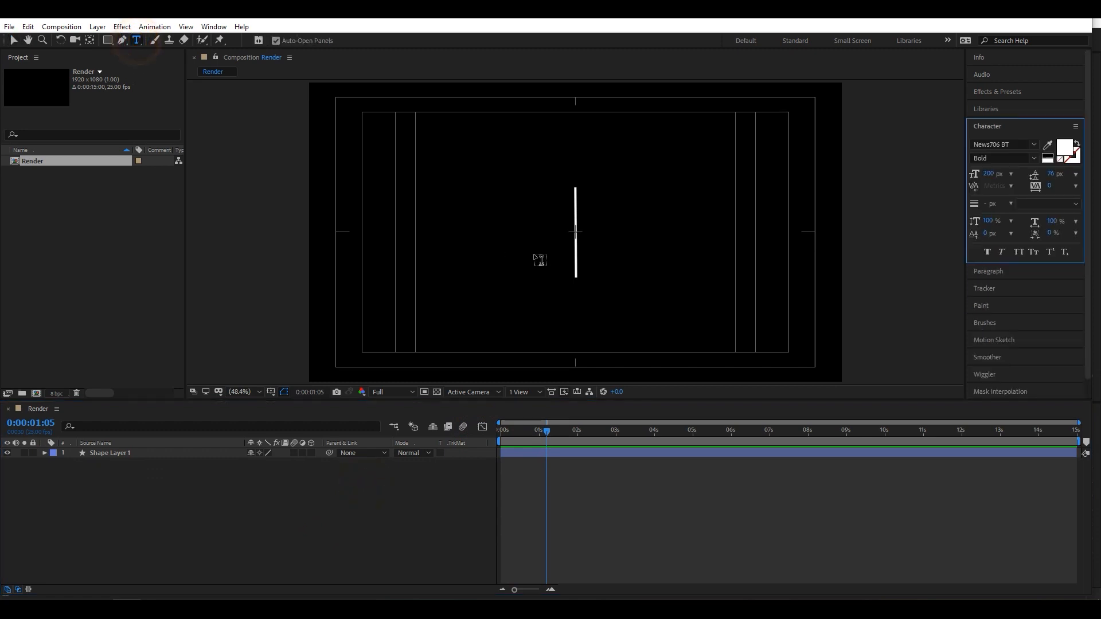
click(464, 232)
text(Mo)
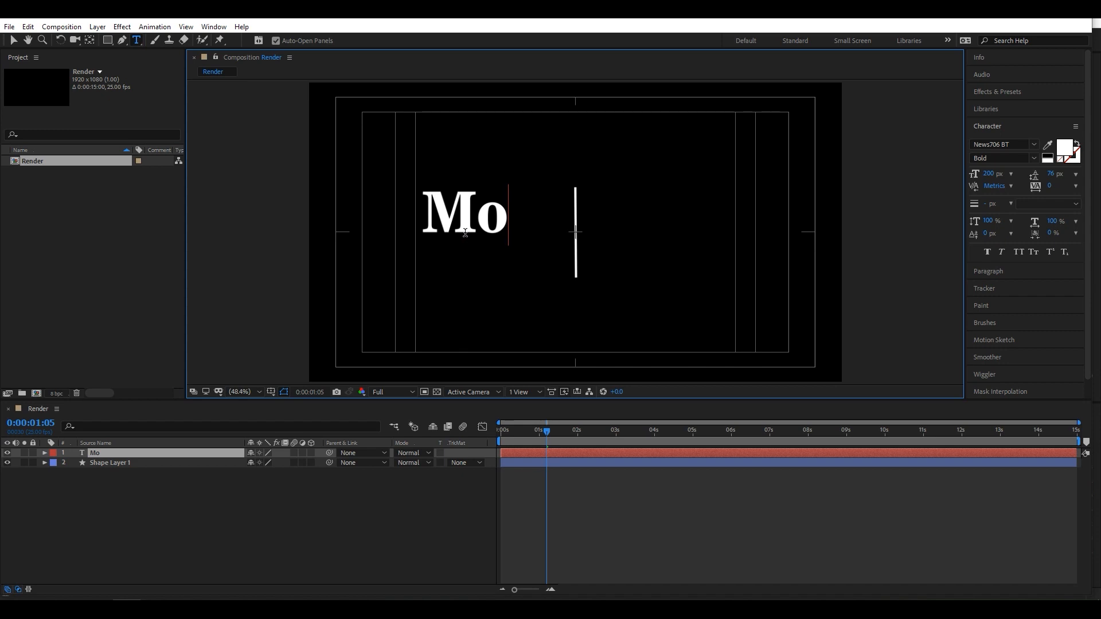
text(ti)
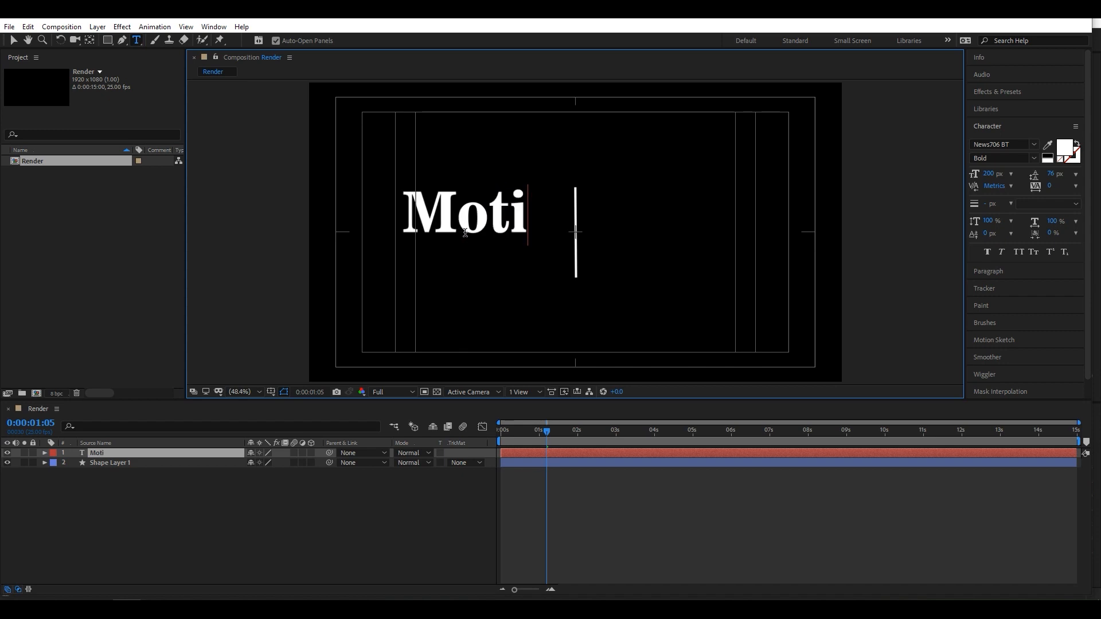
text(on)
key(ctrl+a)
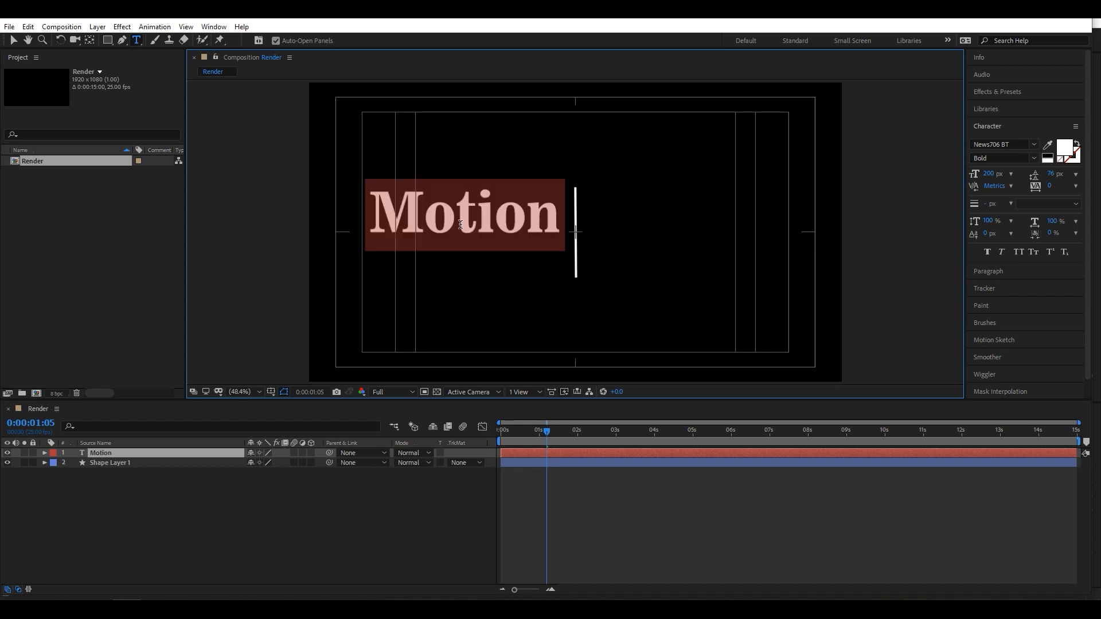
- Align the Motion text layer to the horizontal and vertical center of the composition
scroll(997, 367, down, 3)
click(983, 390)
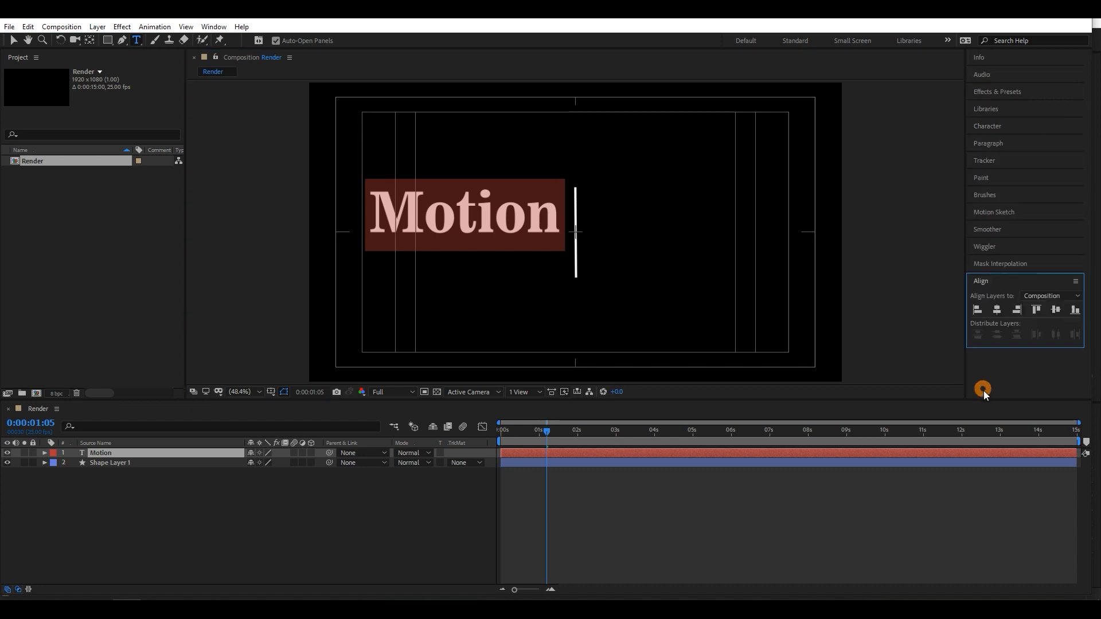
click(997, 309)
click(1056, 309)
- Move the line's shape layer left of the text to position 383, 540 and keyframe its Position at 1 second
click(158, 462)
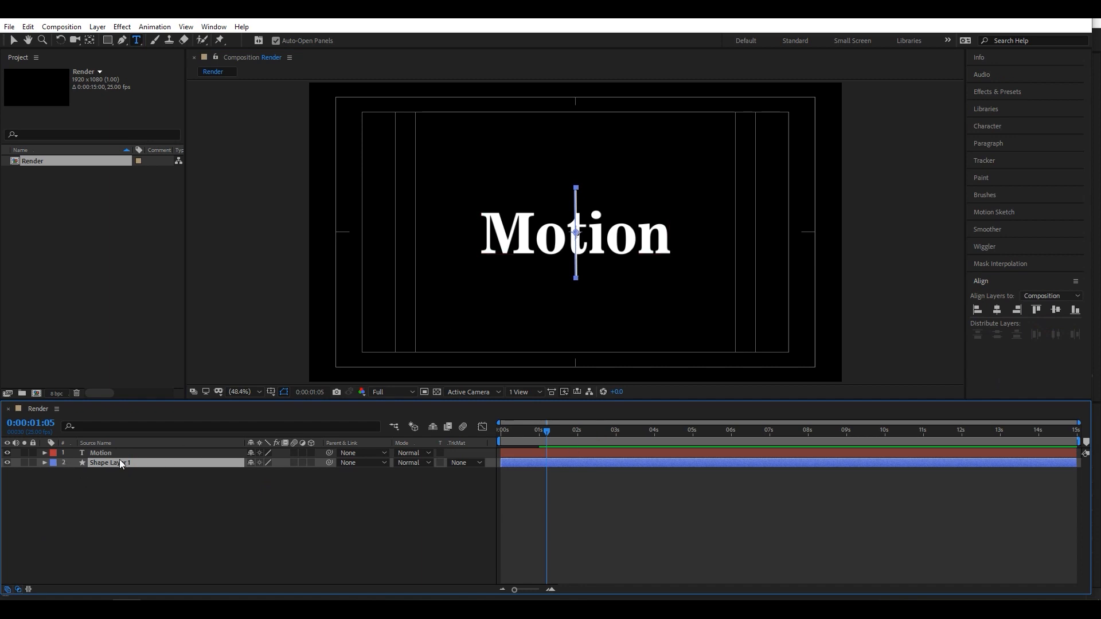
key(p)
drag(545, 434, 540, 436)
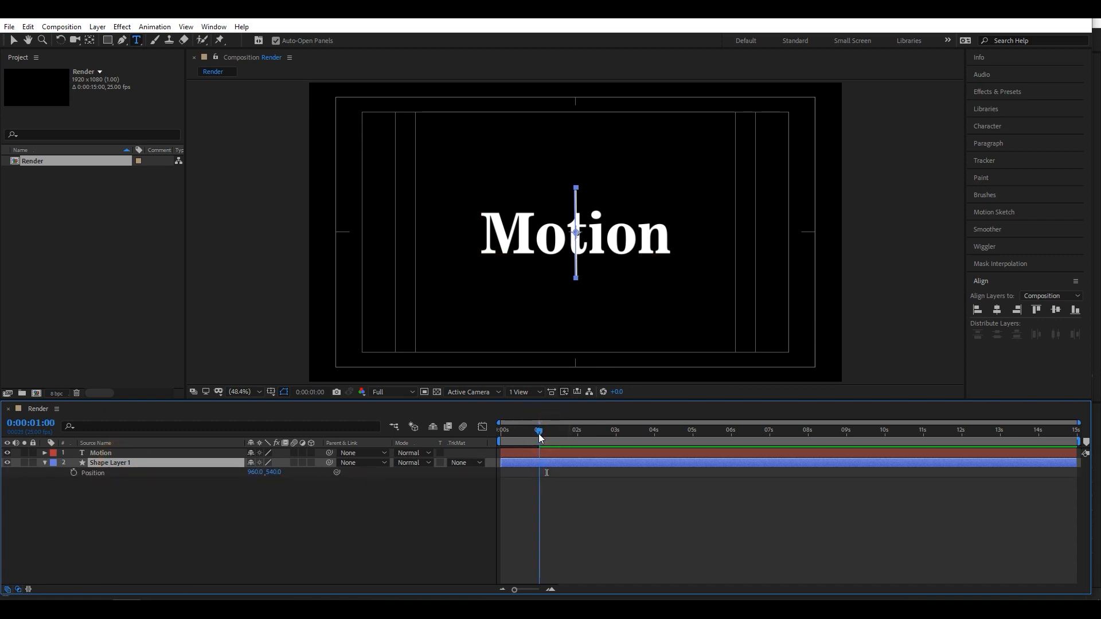
drag(256, 472, 43, 477)
drag(255, 475, 135, 473)
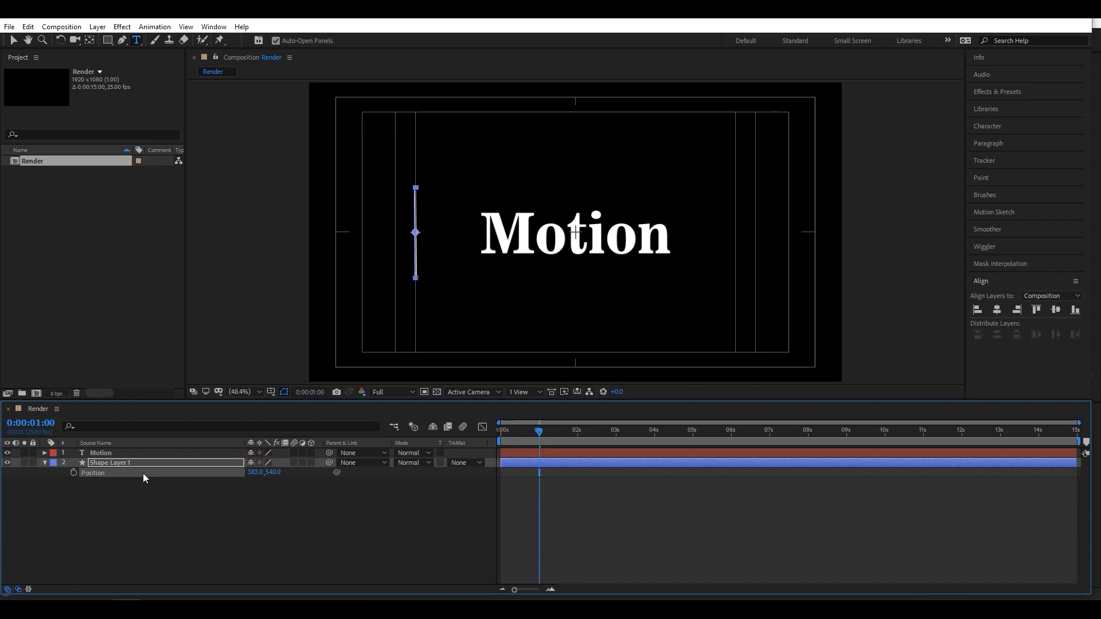
click(73, 473)
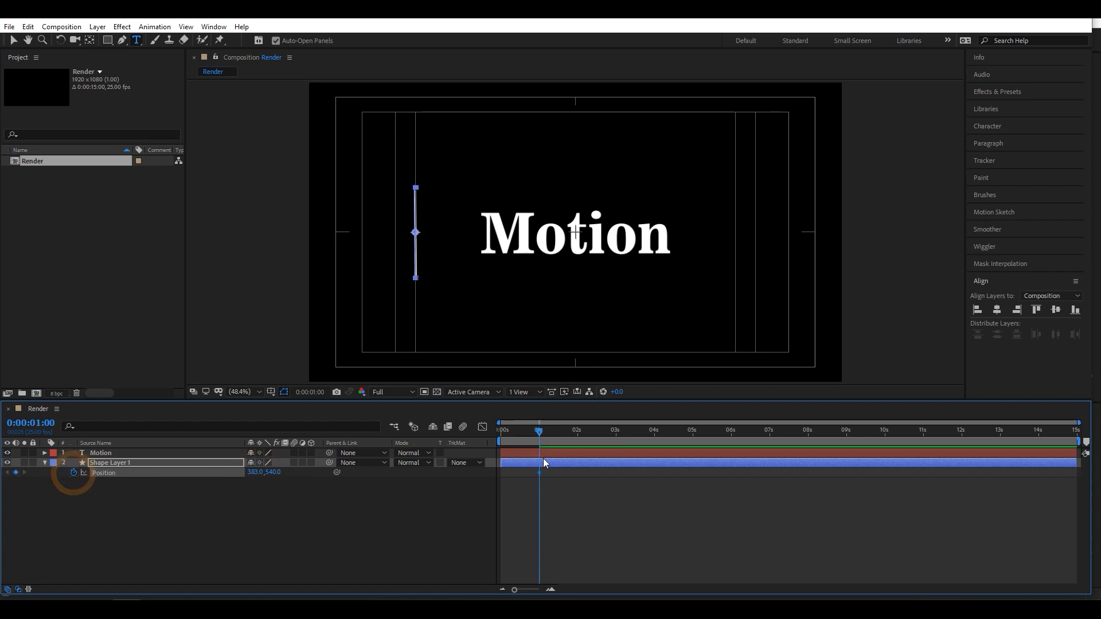
- Add a Position keyframe of 1538, 540 for the line at 2 seconds and preview the movement
drag(539, 431, 578, 436)
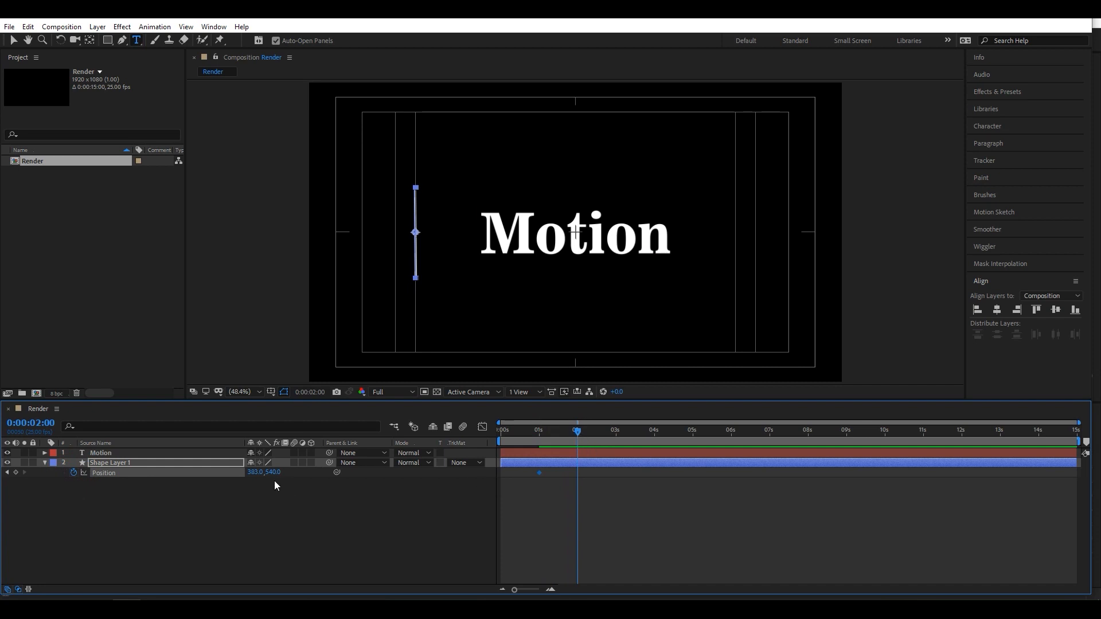
drag(255, 473, 931, 487)
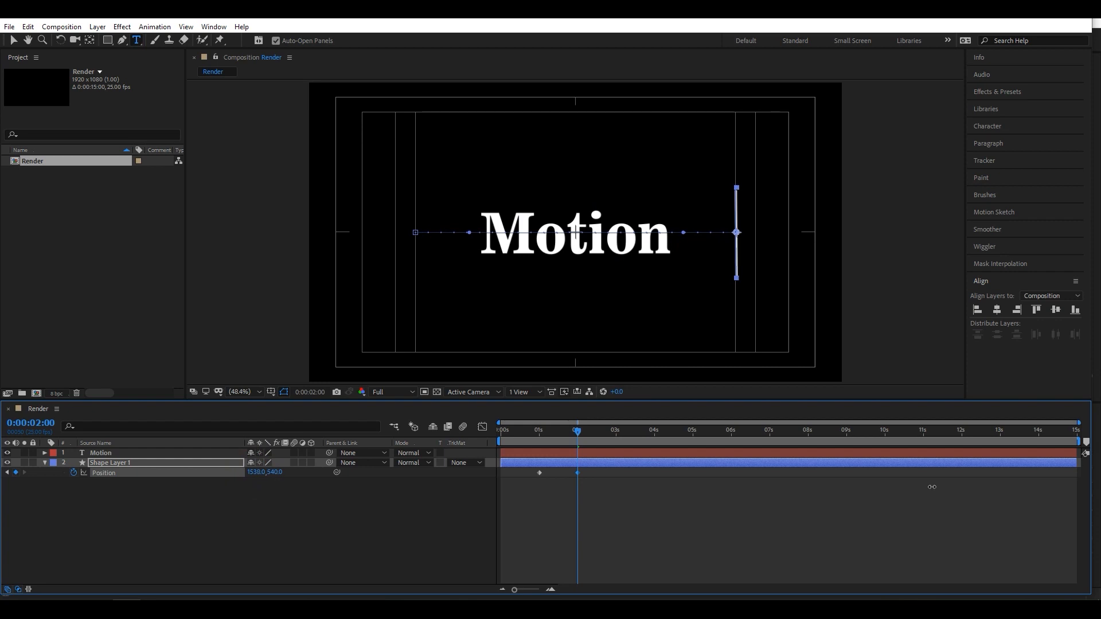
key(space)
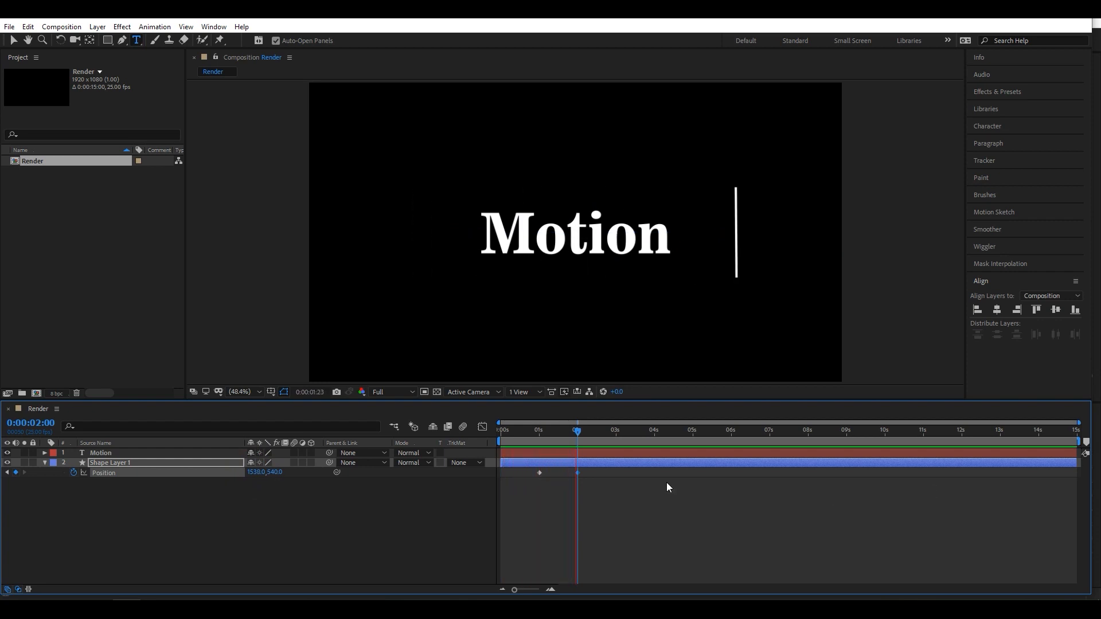
- Apply Easy Ease to both Position keyframes of the line's shape layer
mouse_move(589, 436)
mouse_down()
mouse_move(504, 436)
mouse_move(575, 437)
mouse_up()
drag(608, 480, 529, 474)
right_click(536, 473)
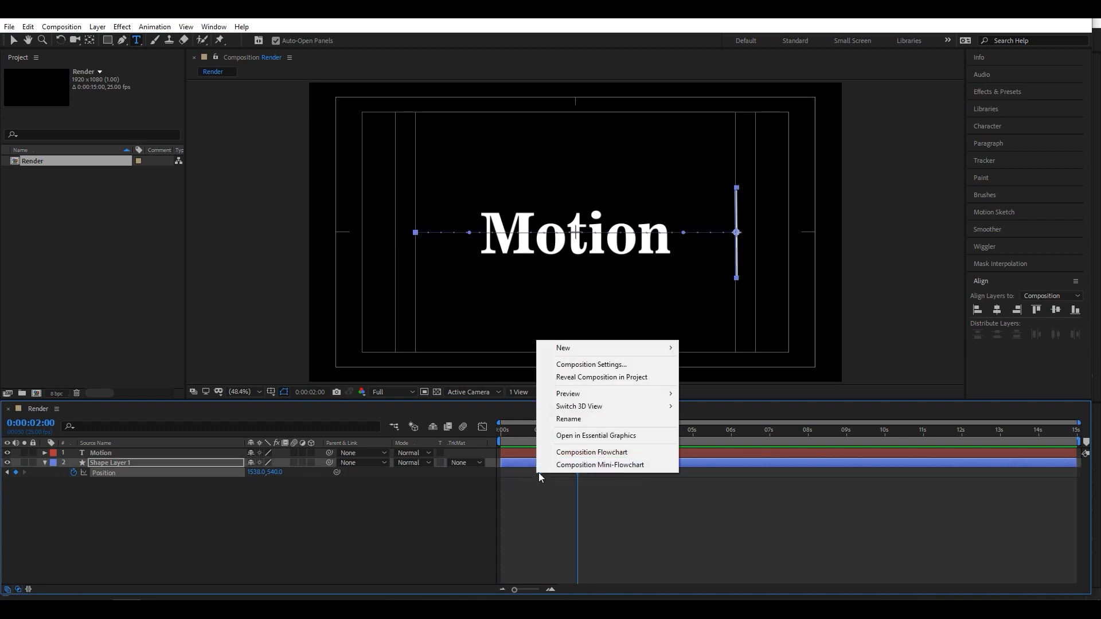
click(546, 493)
click(539, 472)
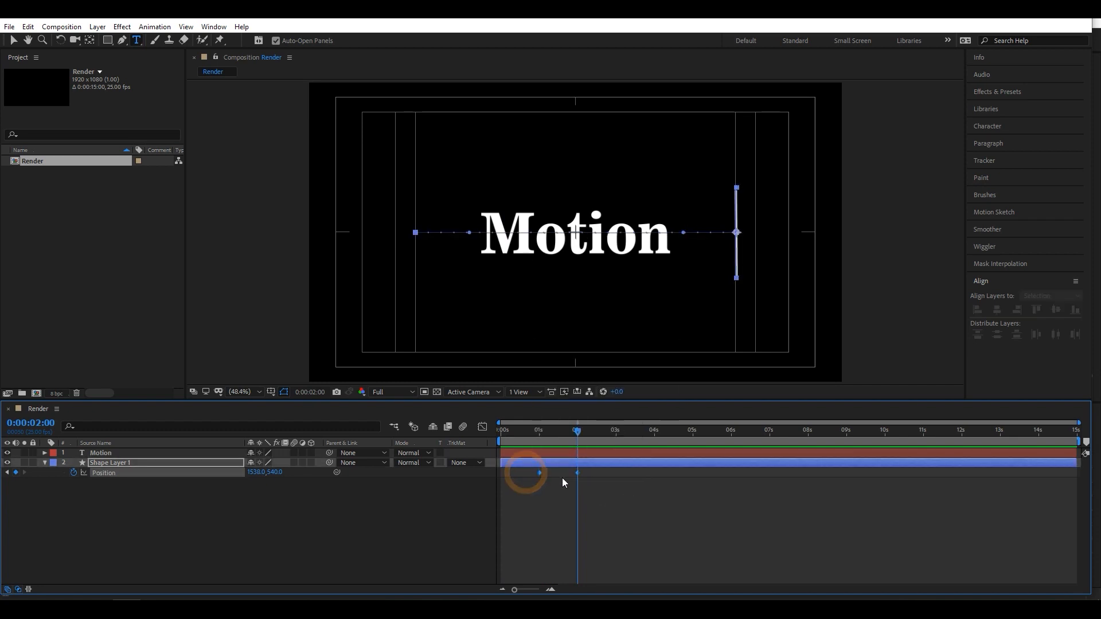
right_click(539, 472)
mouse_move(575, 466)
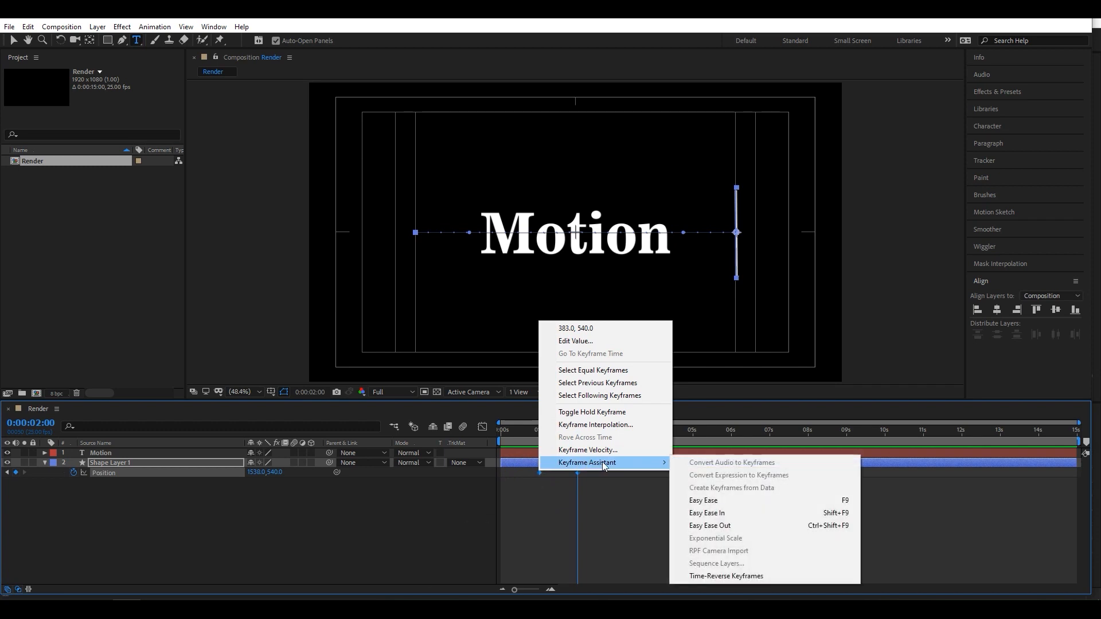
click(726, 500)
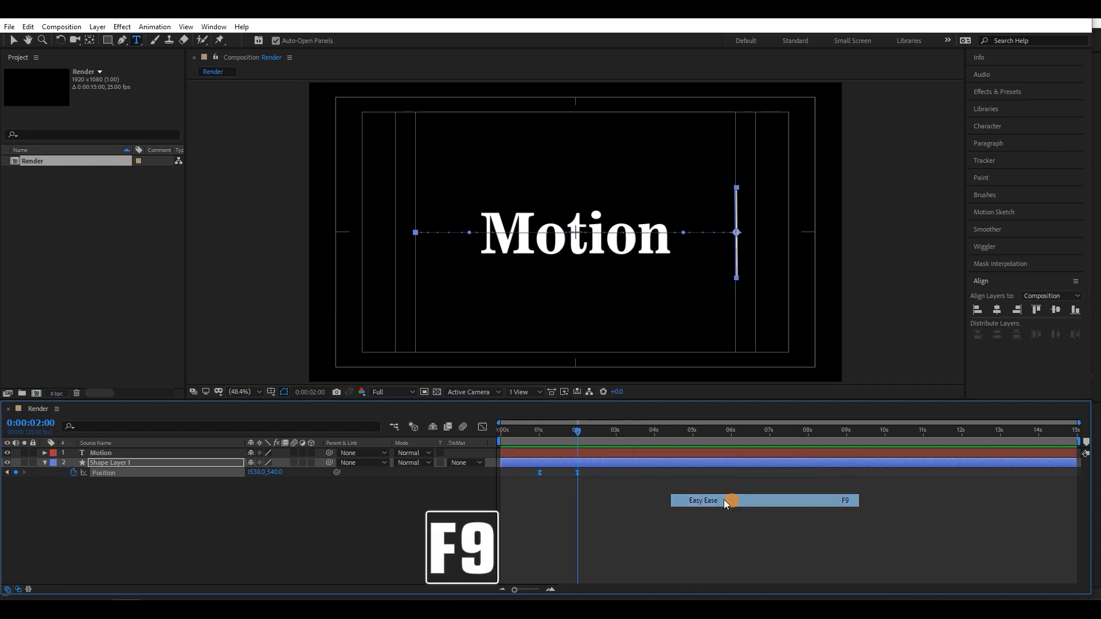
- Reshape the line's Position speed graph into an early peak with a long slowdown toward 2 seconds, and preview the movement
click(481, 427)
drag(651, 511, 526, 557)
key(space)
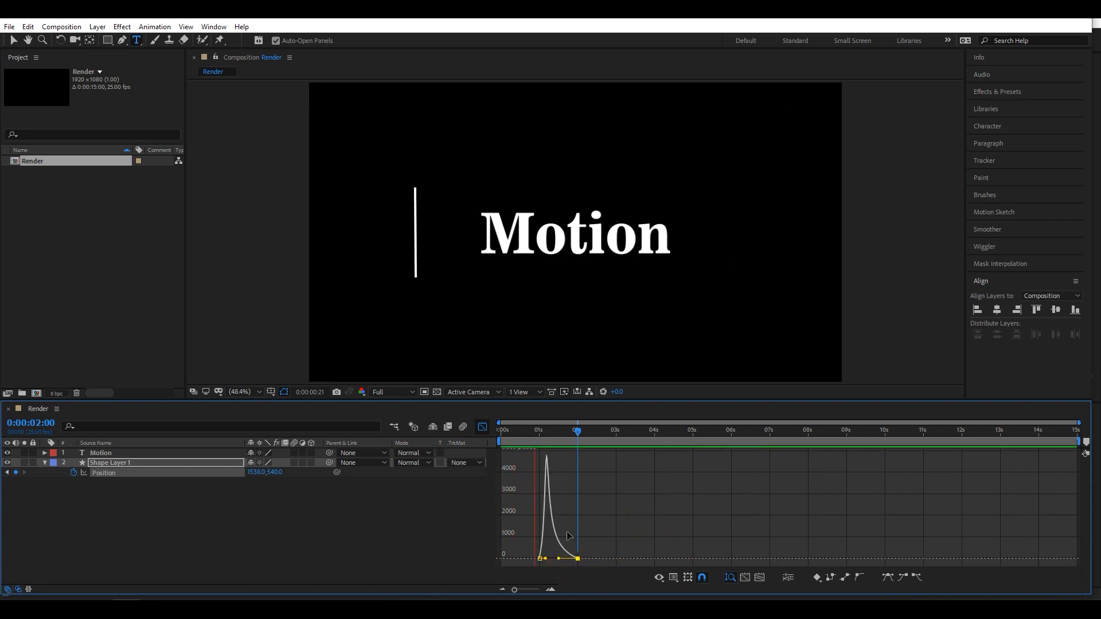
click(482, 426)
click(380, 504)
click(187, 463)
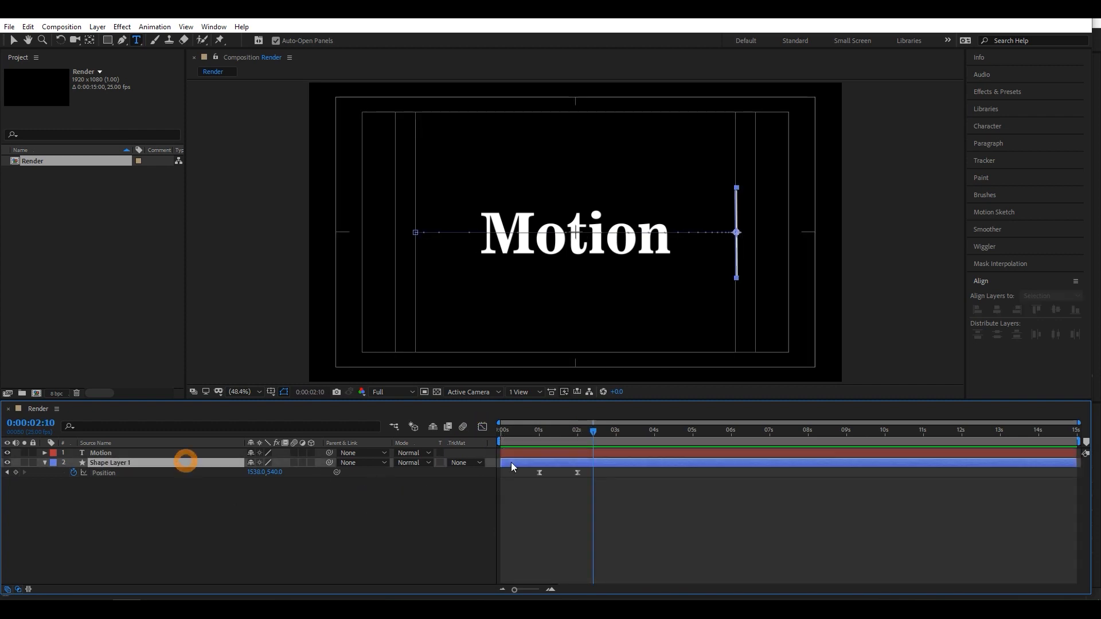
- Add a hold Position keyframe for the line at 3 seconds, and move it back to 382, 540 at 4 seconds
click(593, 430)
drag(593, 429, 616, 429)
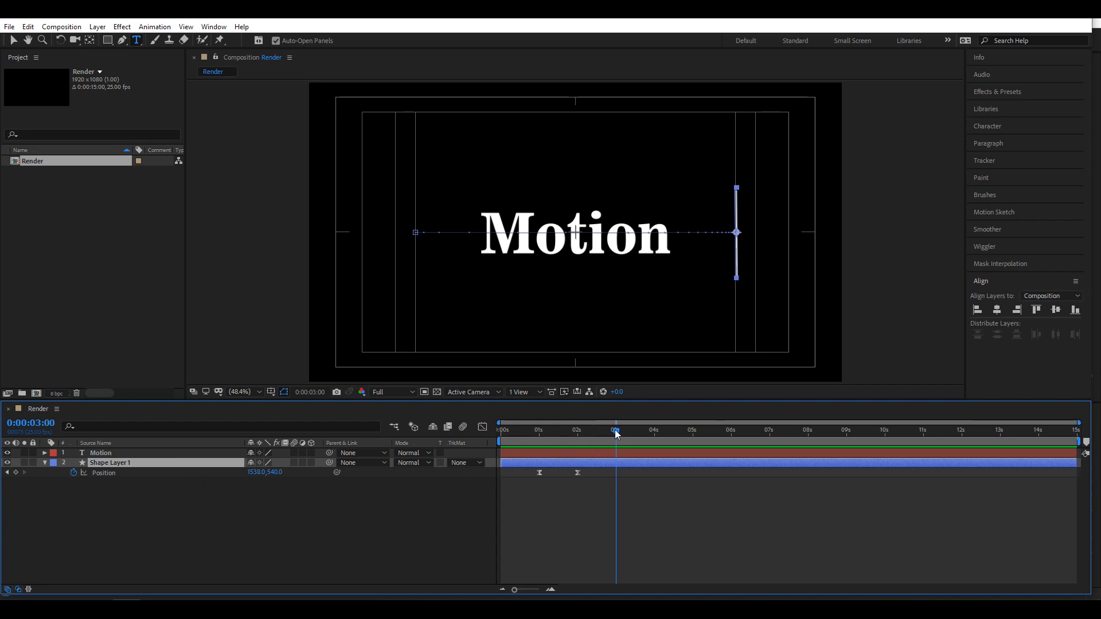
click(15, 472)
drag(618, 433, 657, 440)
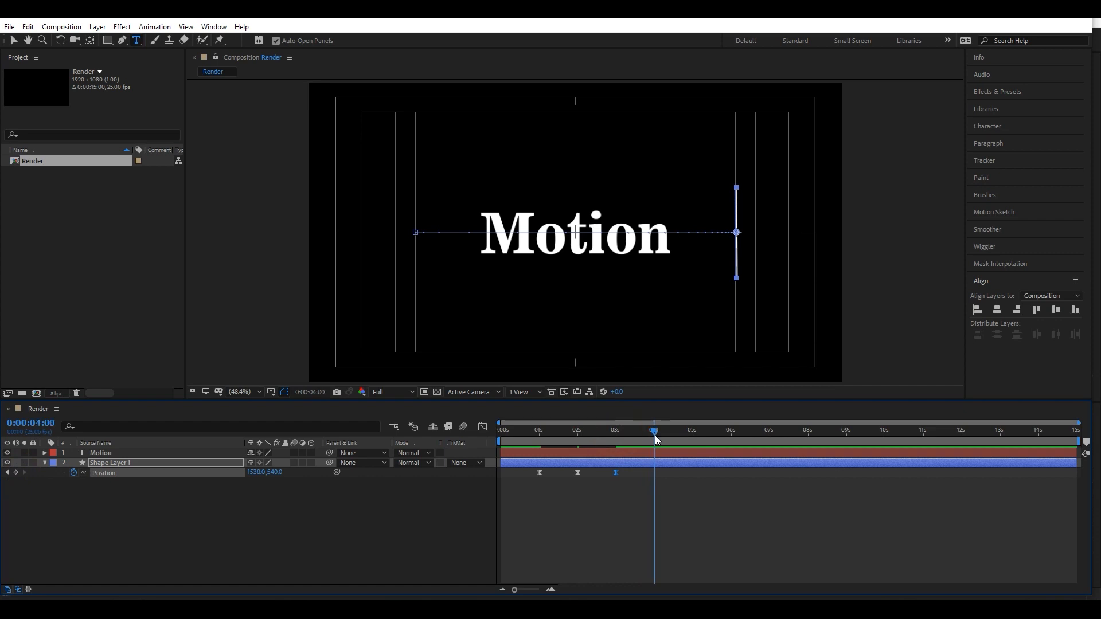
drag(258, 473, 36, 475)
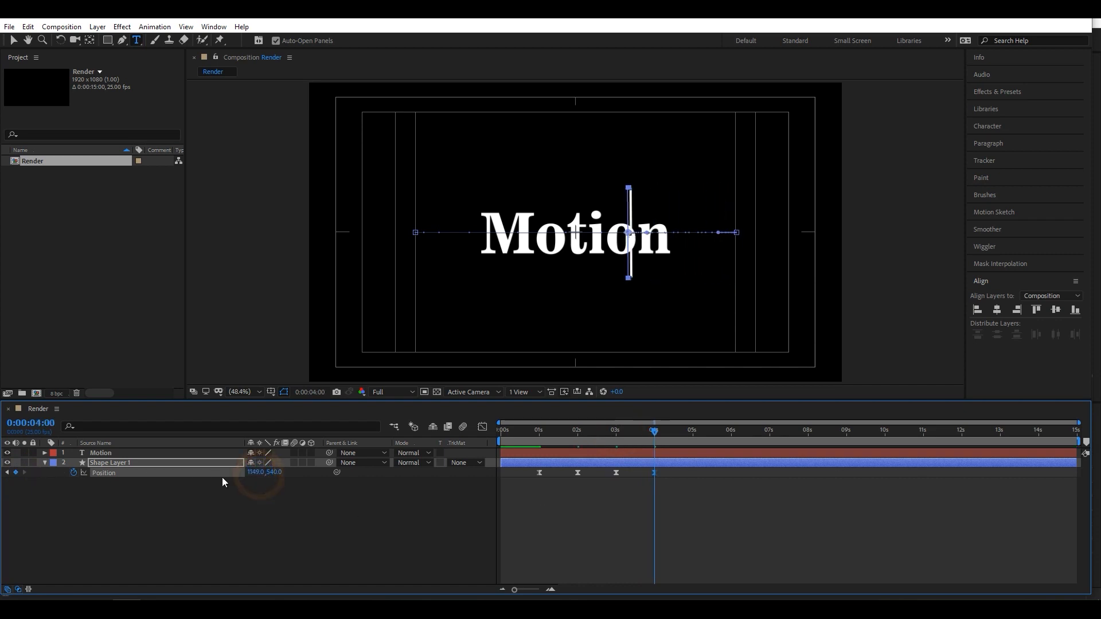
drag(257, 472, 5, 470)
drag(259, 474, 56, 469)
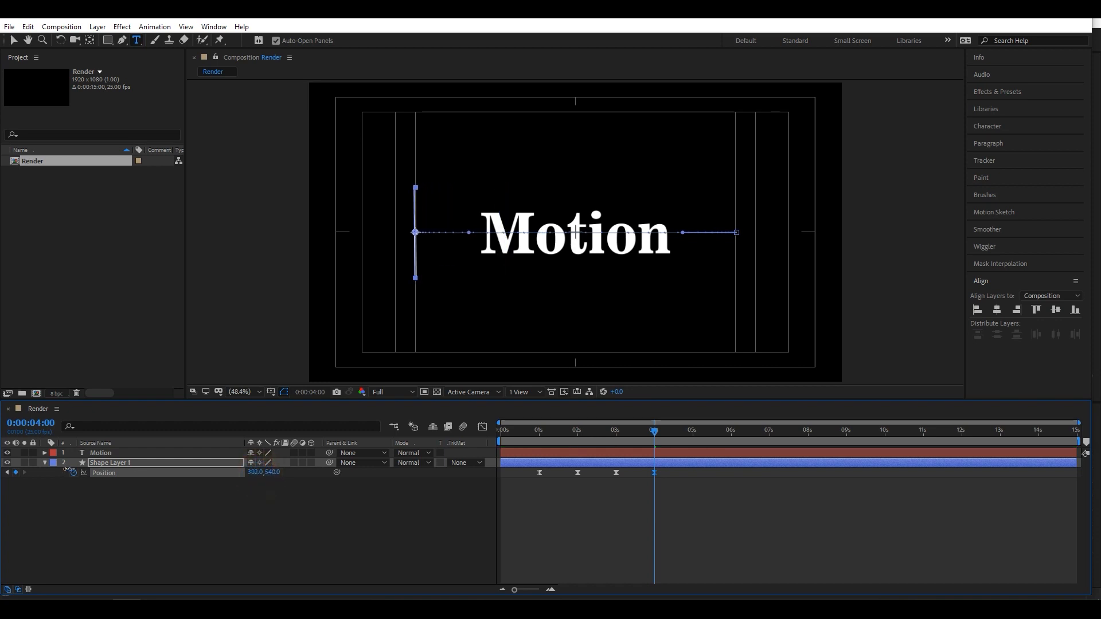
- Hold the line's Position with a keyframe at 5 seconds, move it to 1534, 540 at 6 seconds, and preview the movement
drag(657, 431, 693, 436)
click(15, 472)
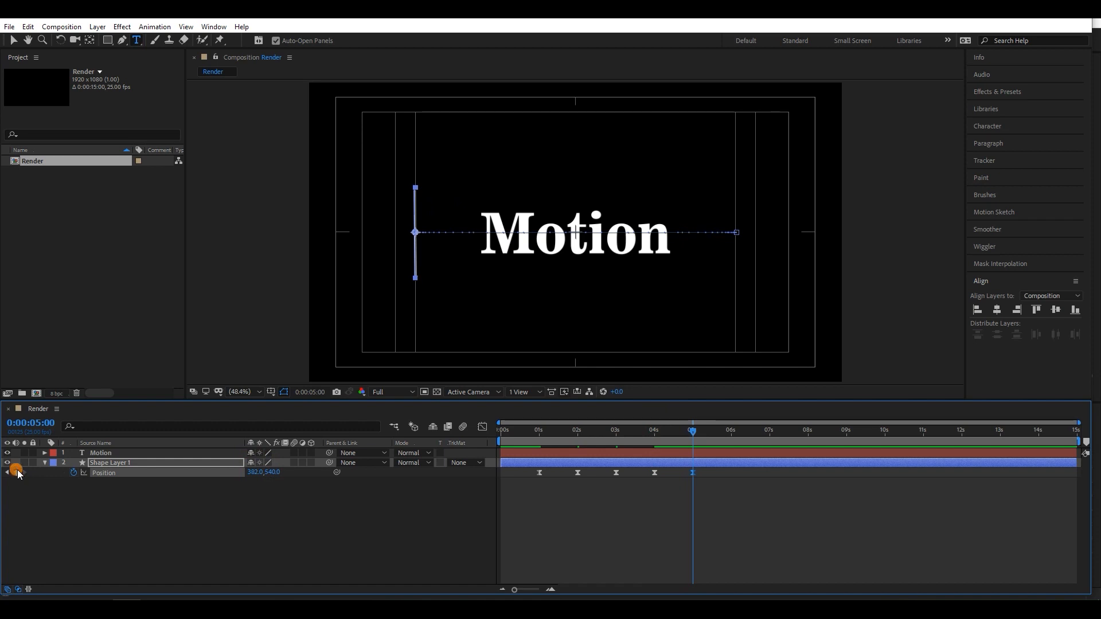
click(699, 433)
drag(700, 436, 731, 445)
drag(248, 475, 930, 496)
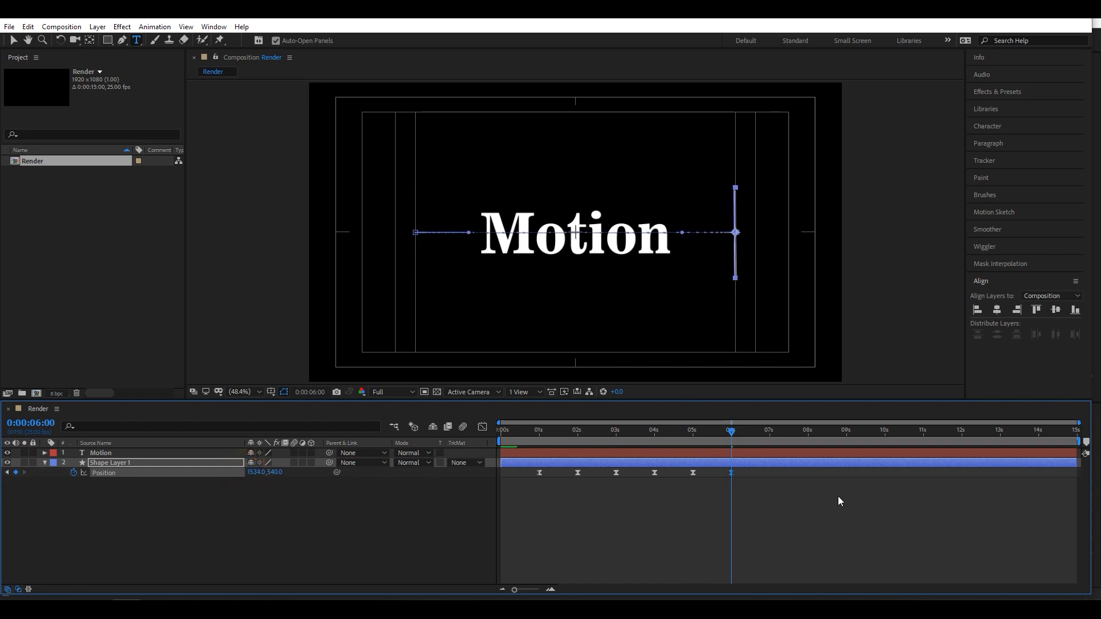
click(691, 502)
key(space)
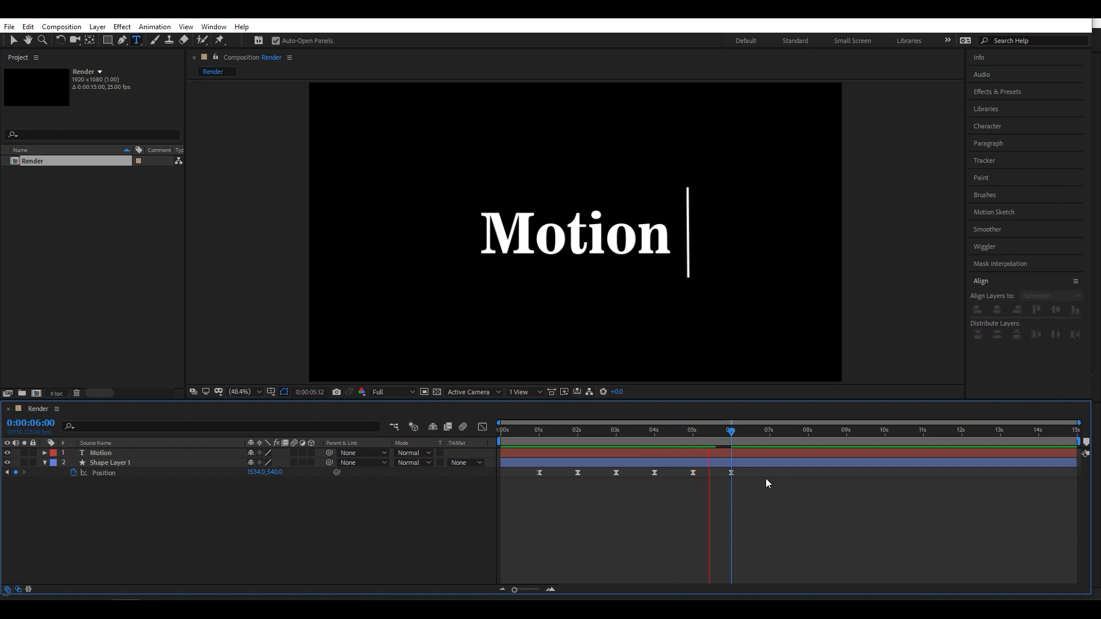
click(589, 501)
- Reveal the line's animated properties and copy its first Start and End keyframes to 6 seconds
click(179, 462)
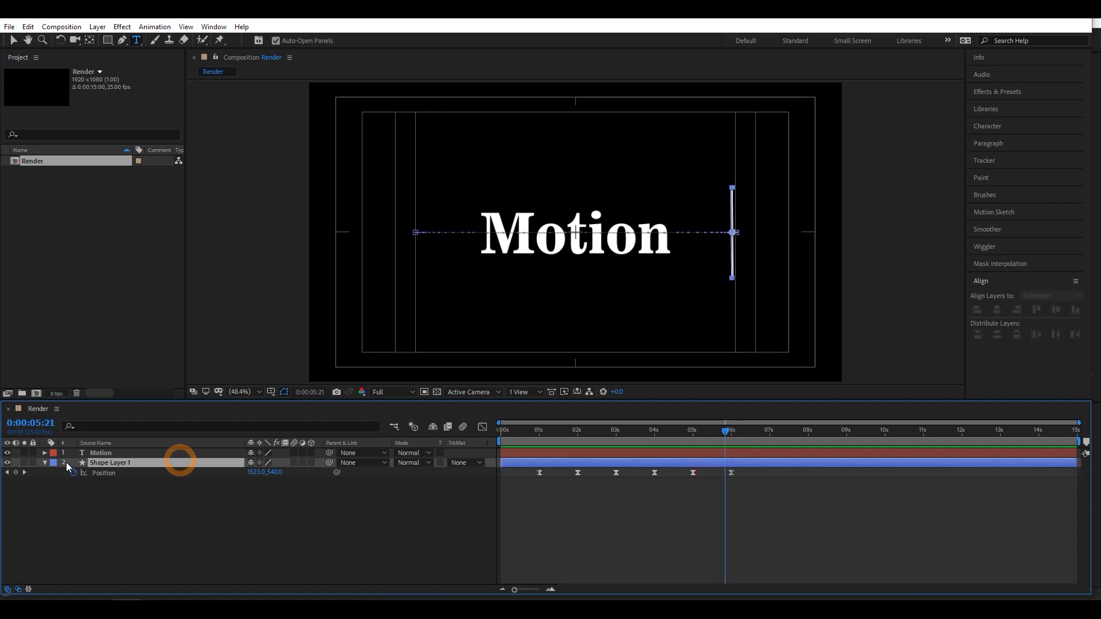
click(44, 463)
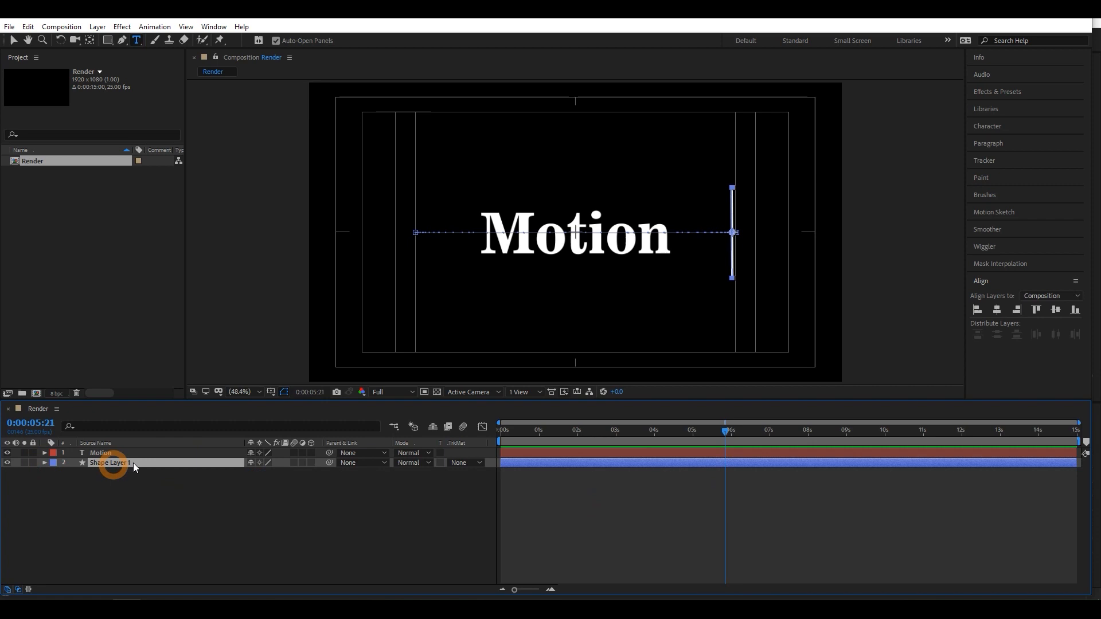
key(u)
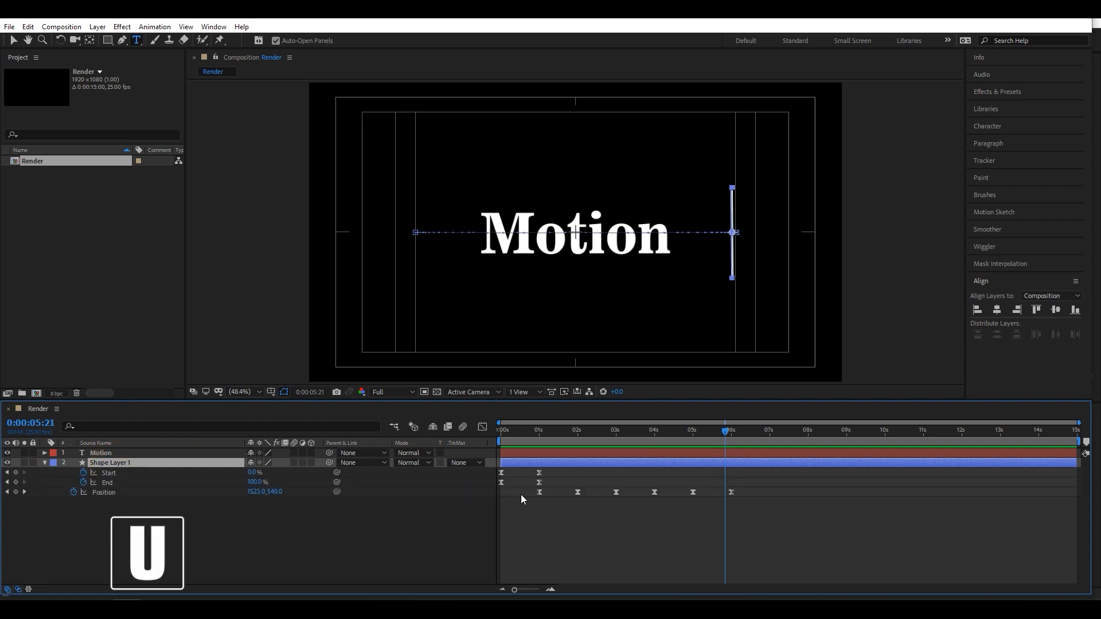
drag(573, 472, 490, 486)
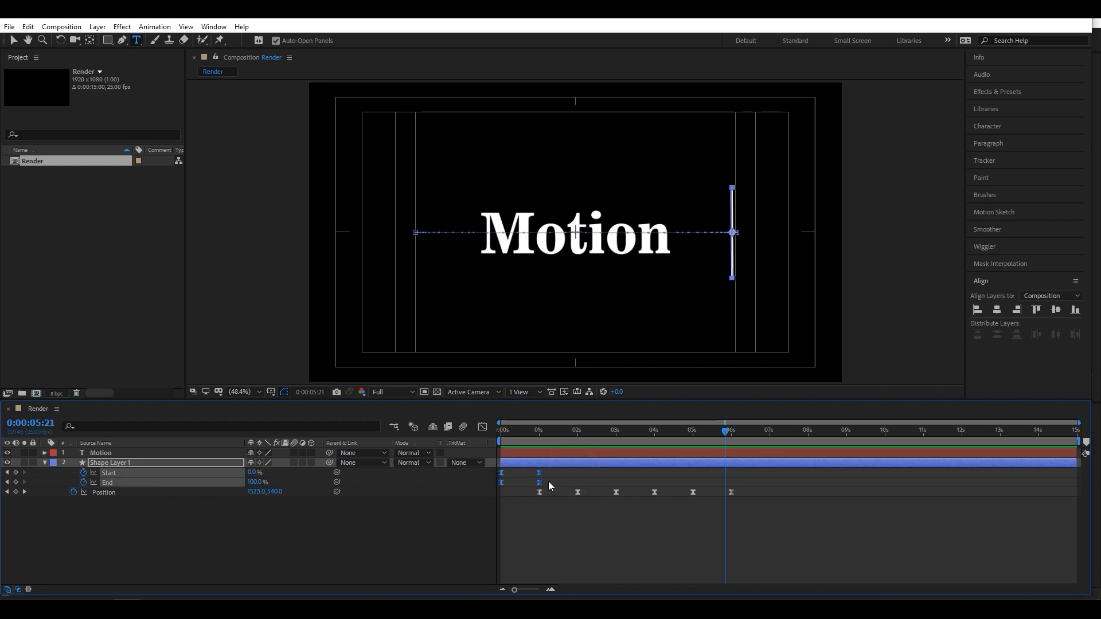
key(ctrl+c)
drag(726, 434, 731, 434)
key(ctrl+v)
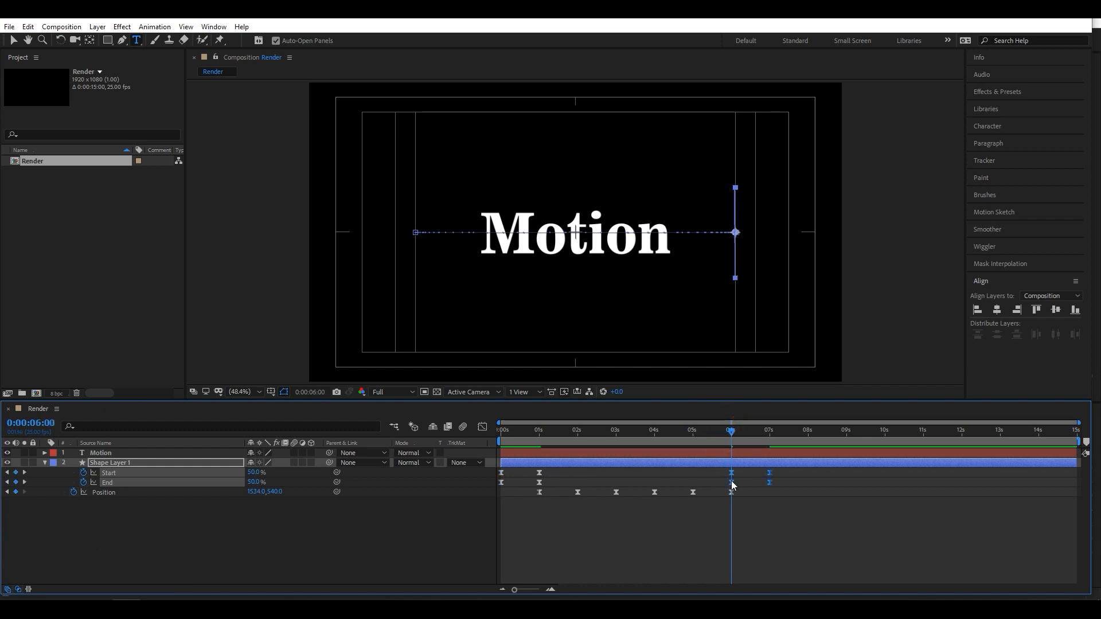
- Time-reverse the pasted Start and End keyframes between 6 and 7 seconds, and preview the line's disappearance
right_click(769, 483)
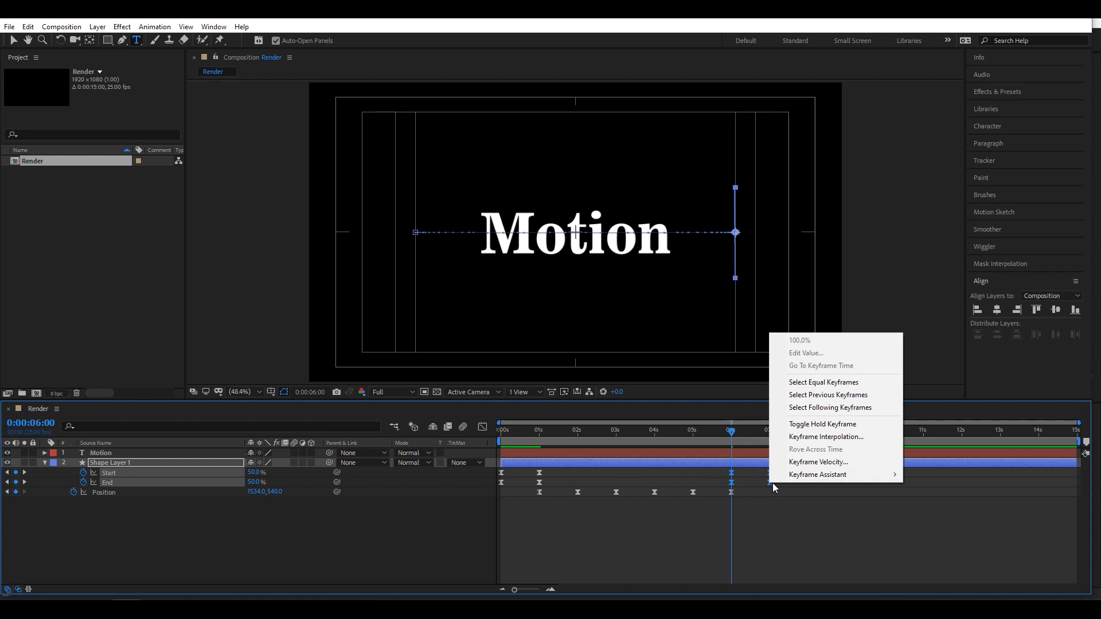
mouse_move(802, 477)
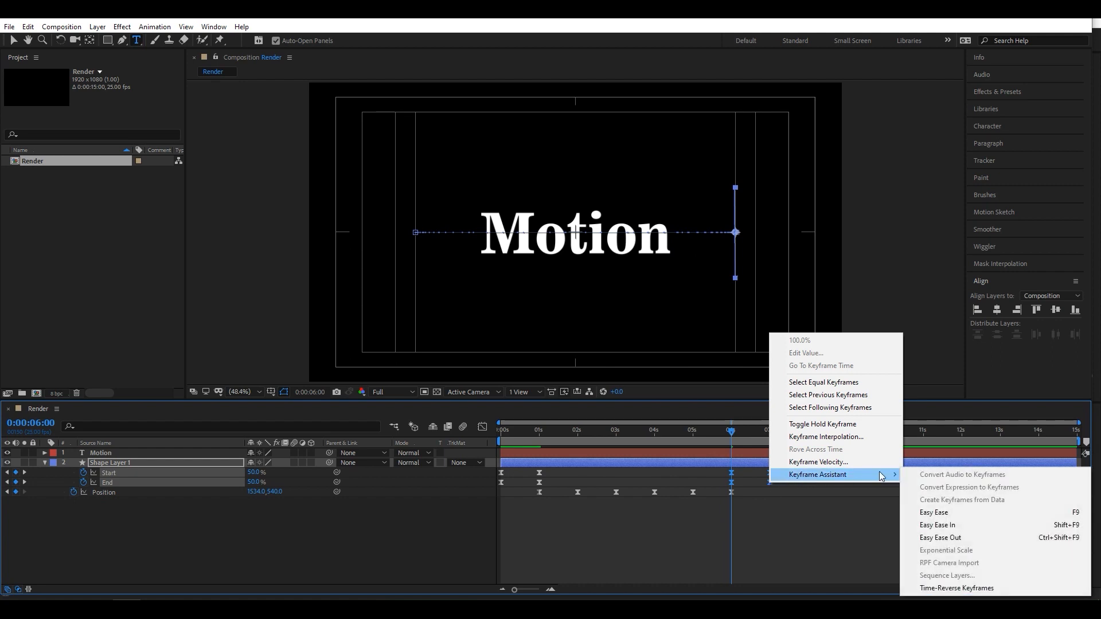
click(959, 588)
key(space)
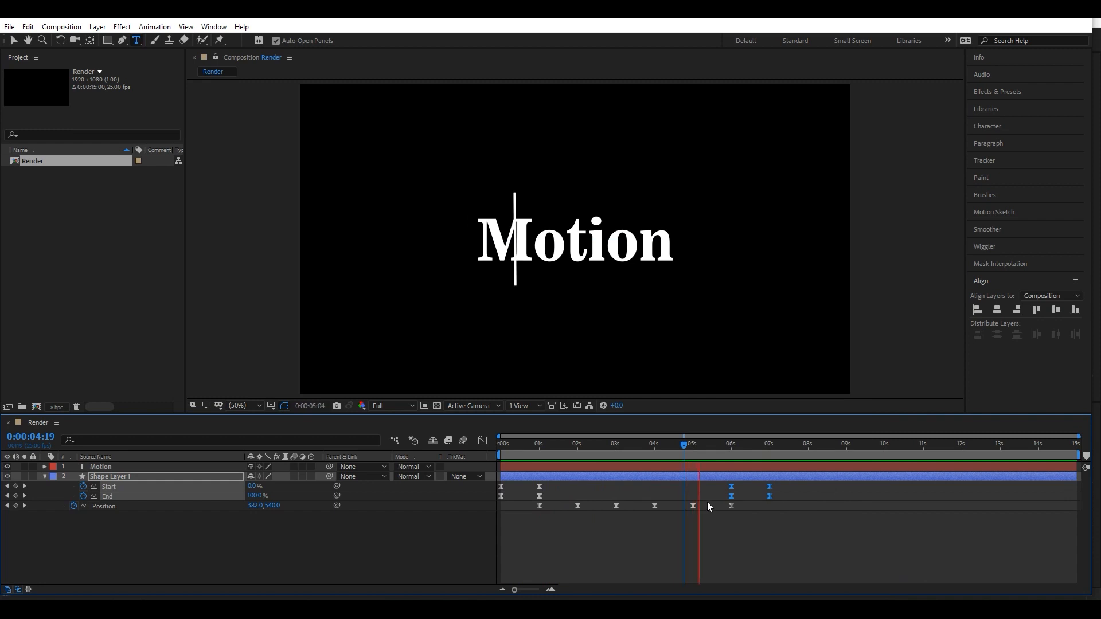
key(space)
drag(771, 445, 742, 451)
click(655, 528)
click(733, 445)
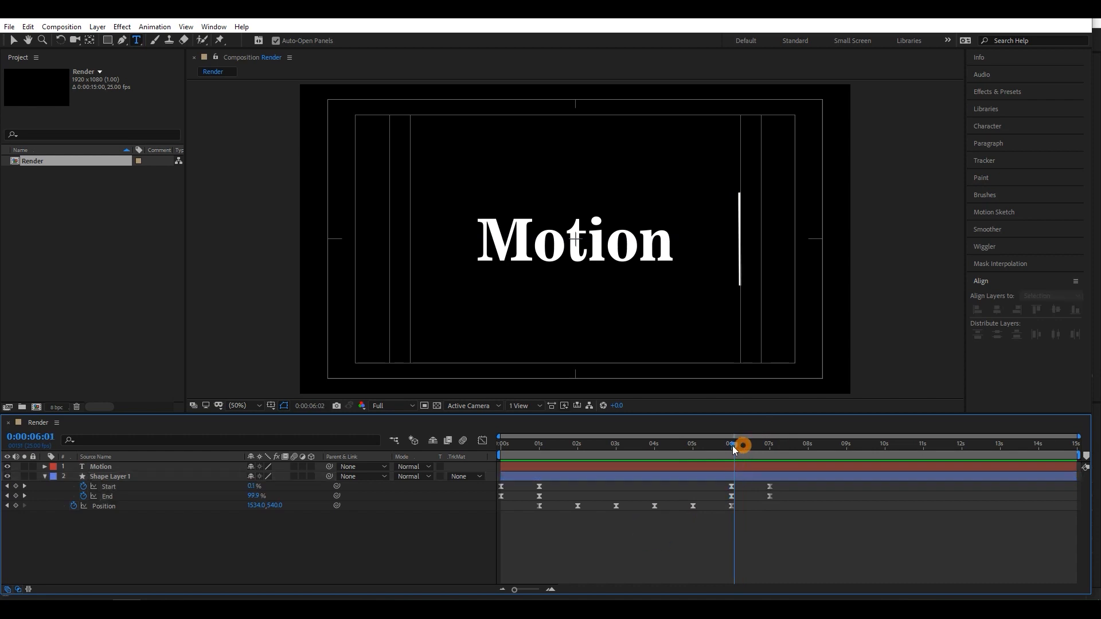
- Create a black 1920 x 1080 px solid named Invert Matte above the text layer
click(87, 472)
click(45, 477)
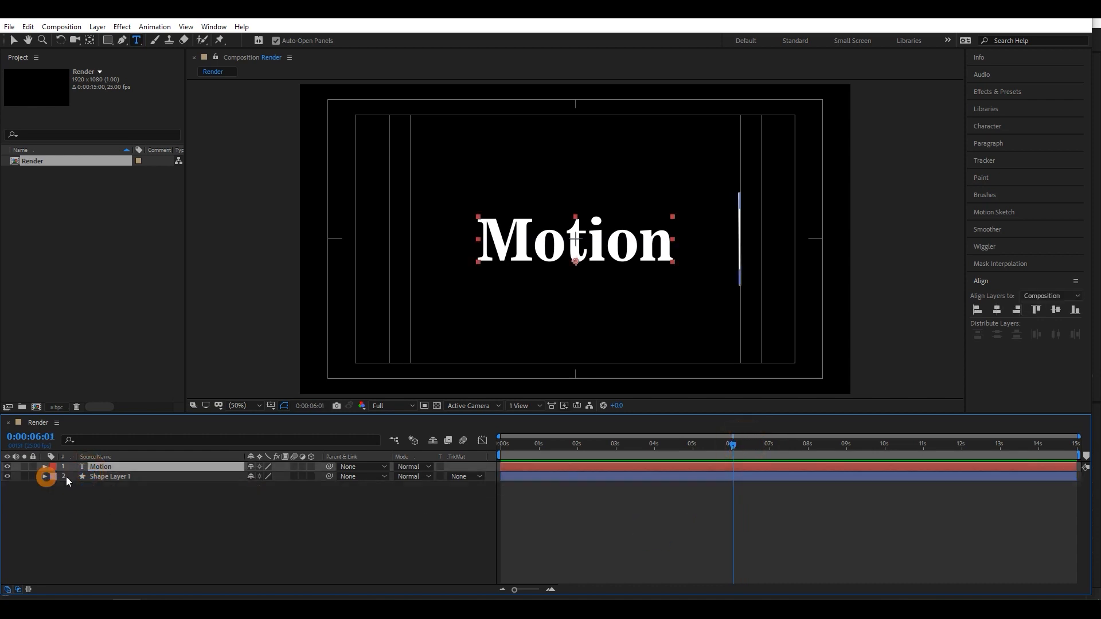
click(93, 476)
click(134, 504)
right_click(166, 500)
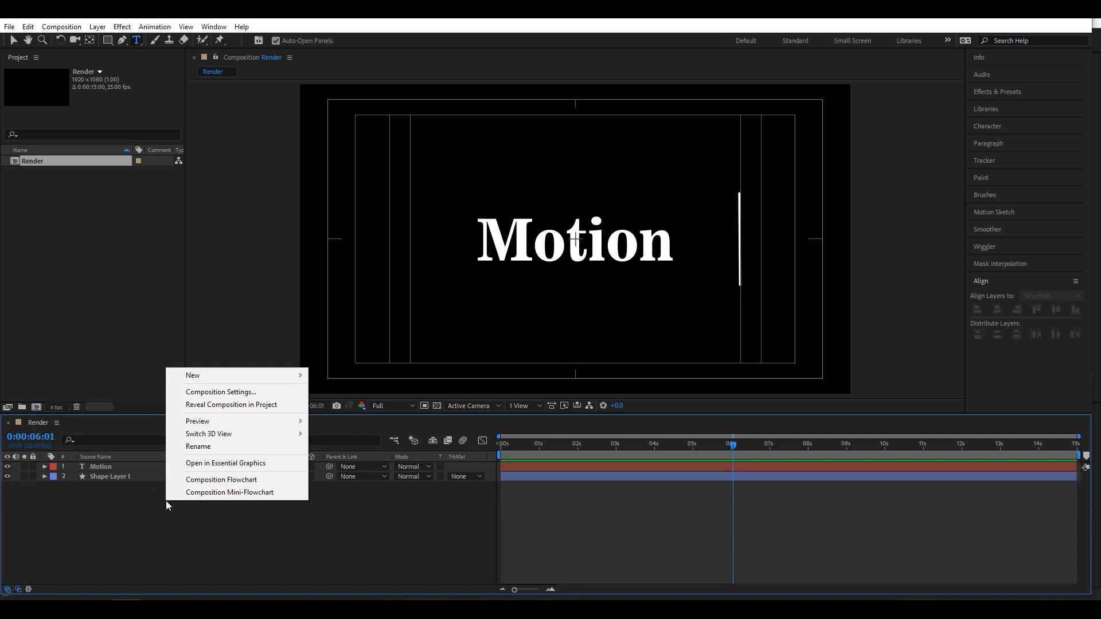
mouse_move(235, 375)
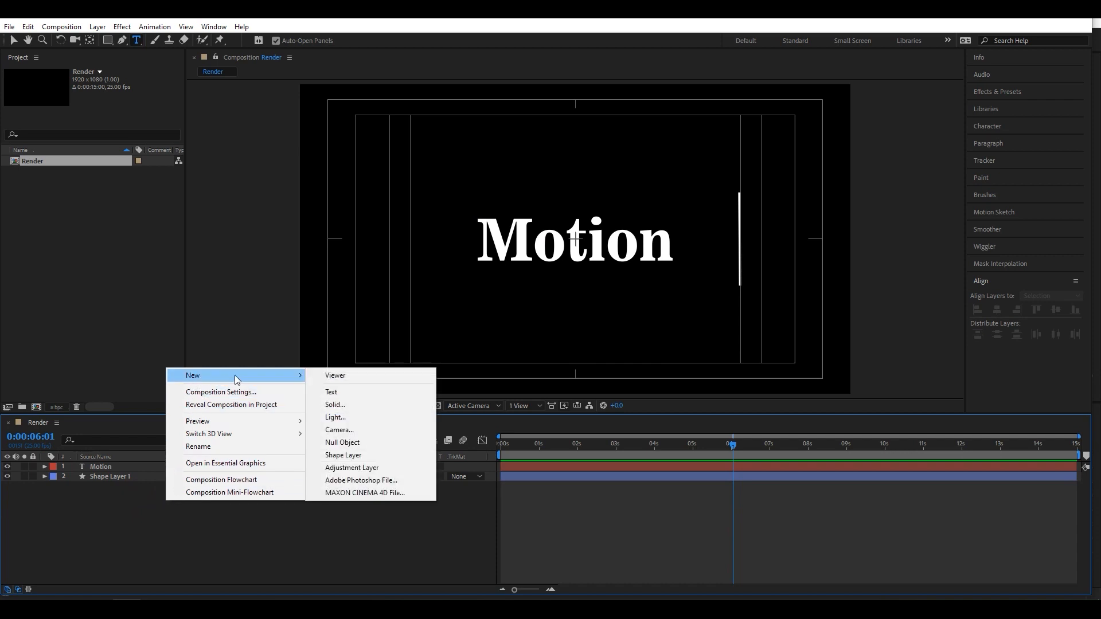
click(373, 404)
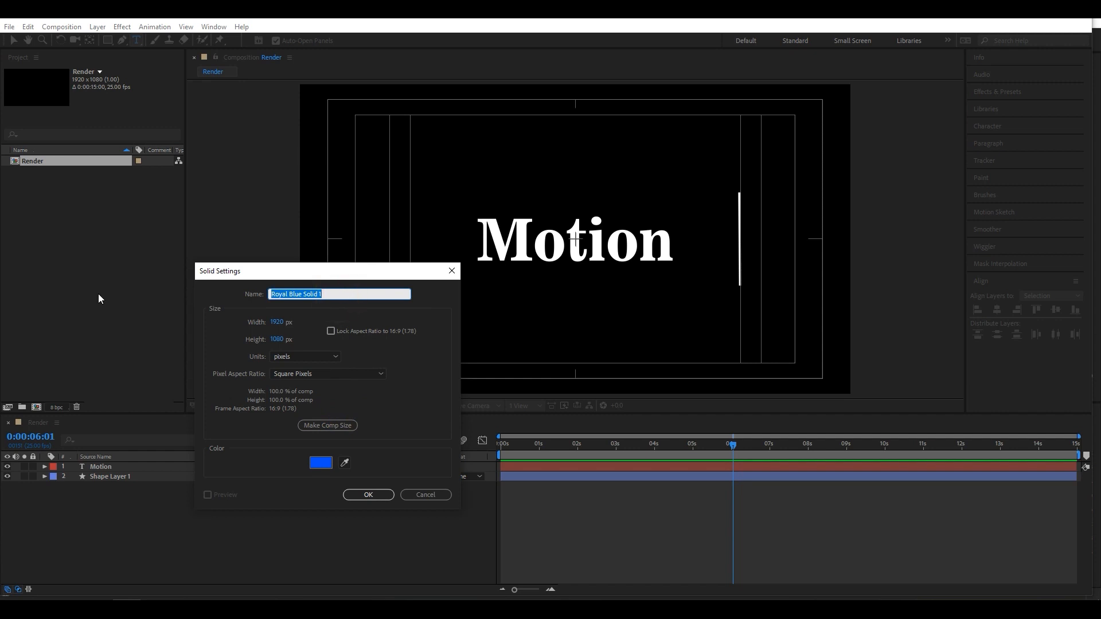
key(BackSpace)
click(320, 462)
drag(739, 319, 615, 461)
click(899, 285)
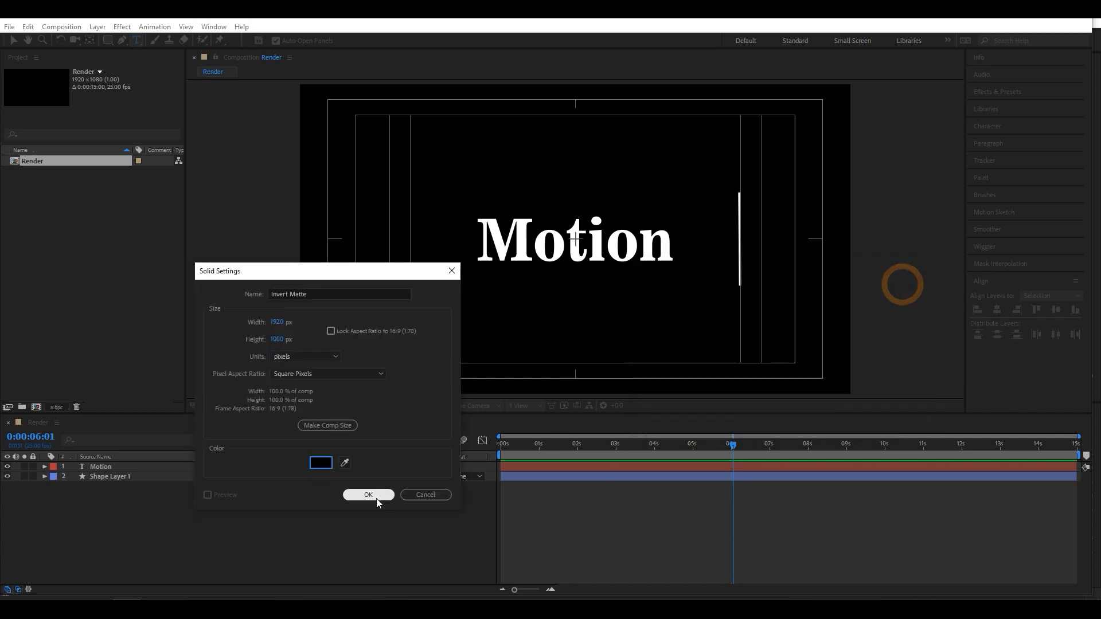
click(376, 494)
- With the playhead at the composition's start, move the Invert Matte solid's anchor point to the middle of its left edge
drag(731, 445, 416, 479)
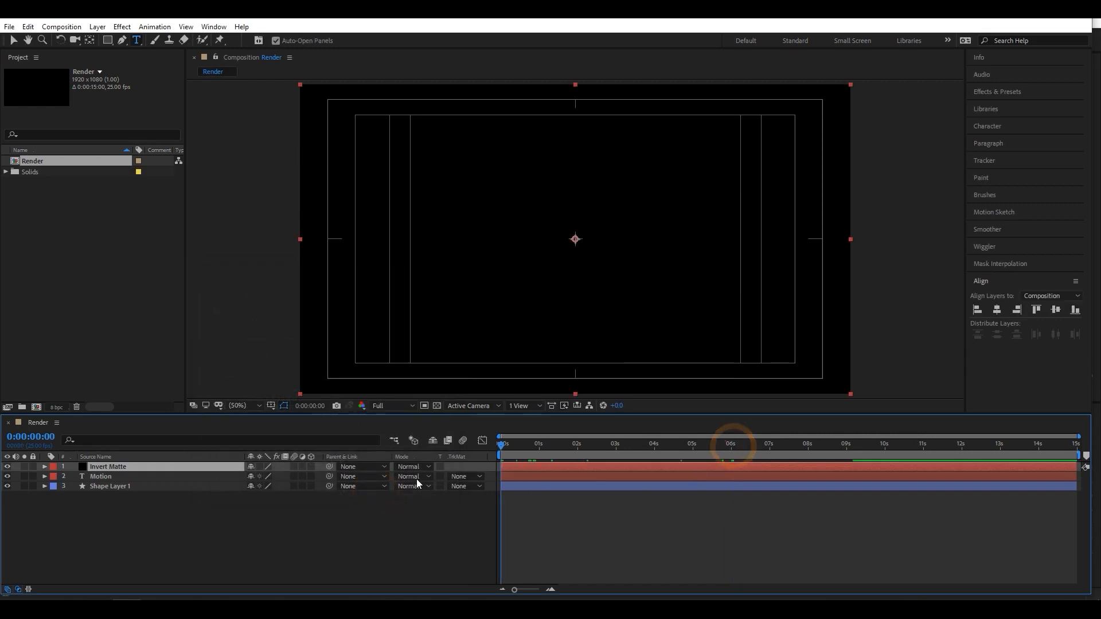
click(104, 458)
click(13, 40)
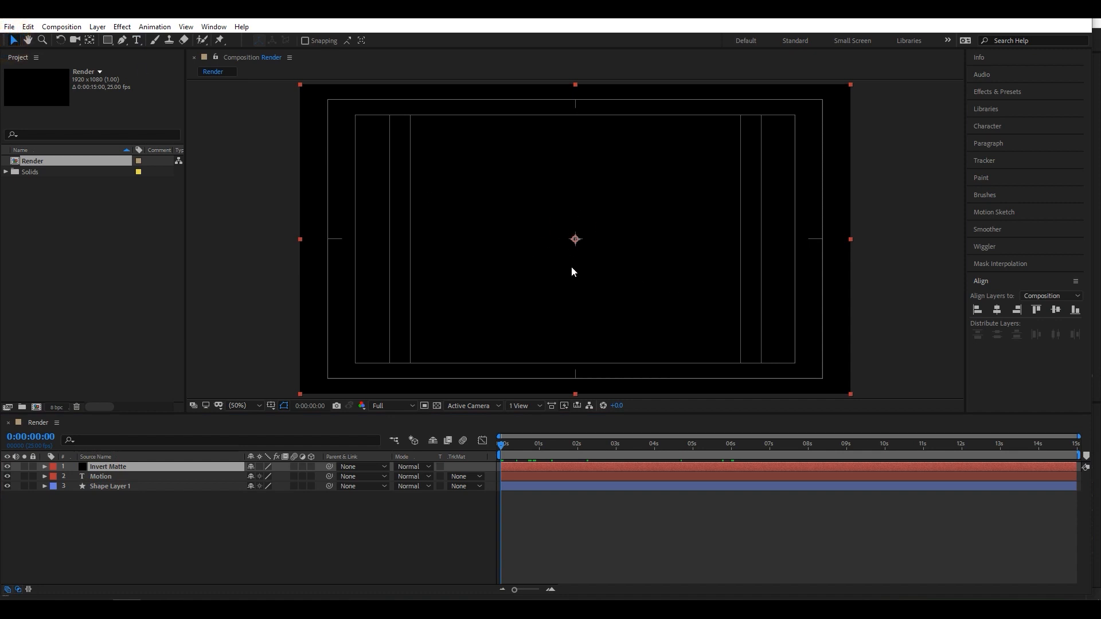
click(90, 40)
drag(575, 244, 302, 239)
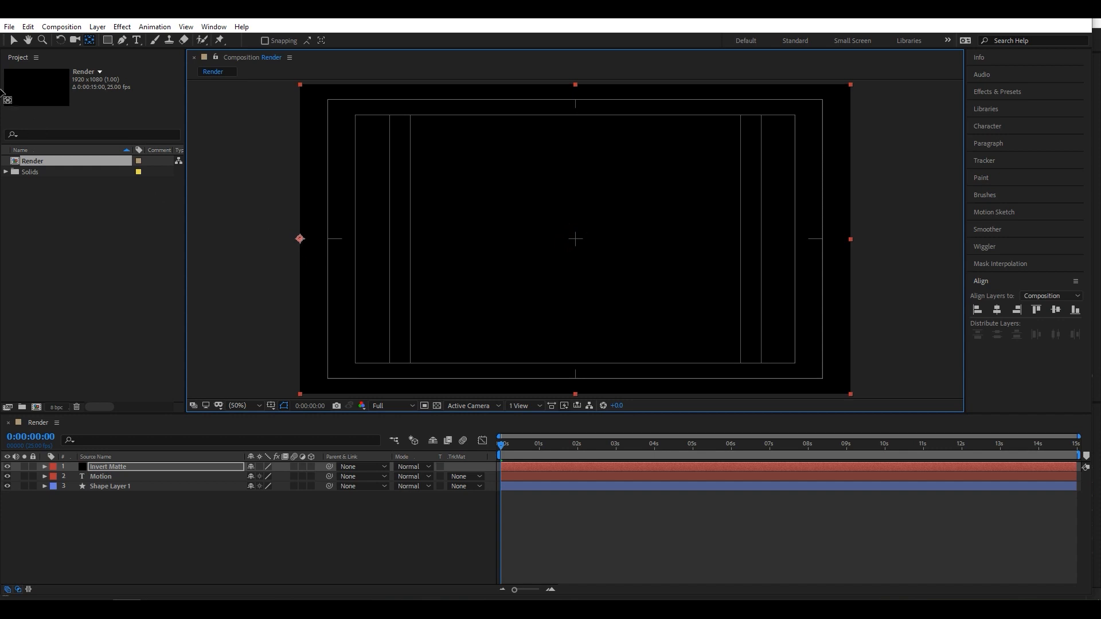
click(13, 41)
- Shift the Invert Matte solid horizontally so its left edge lines up with the guide at the line's starting position
click(229, 539)
click(121, 466)
drag(439, 286, 550, 290)
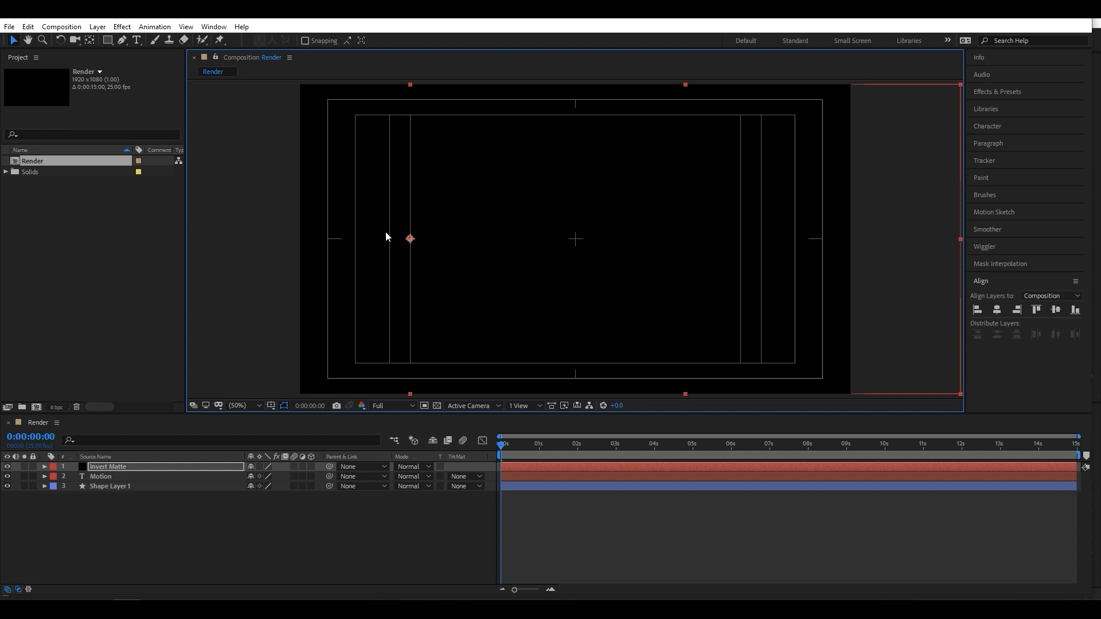
click(186, 470)
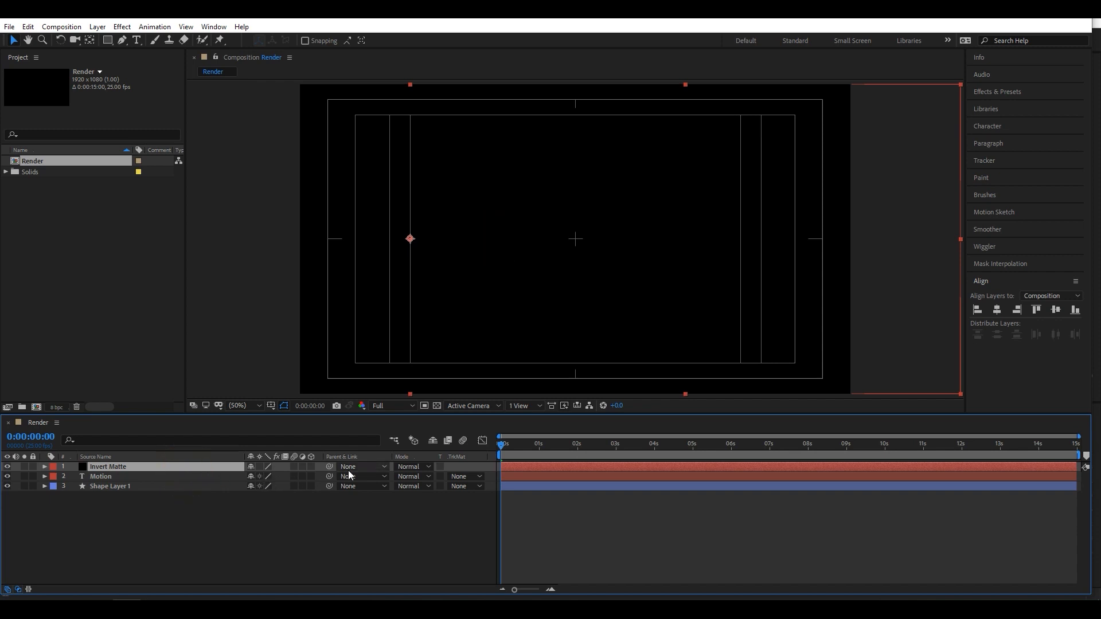
- Show the composition's transparency grid and preview the animation with the black solid in place
click(437, 406)
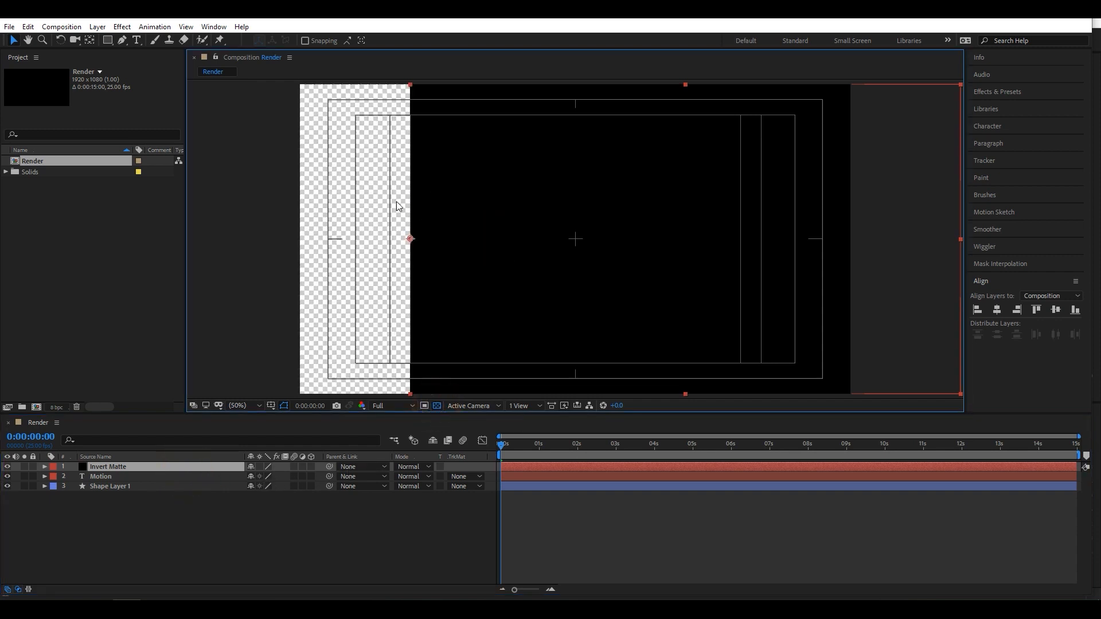
click(445, 523)
drag(501, 444, 455, 450)
key(space)
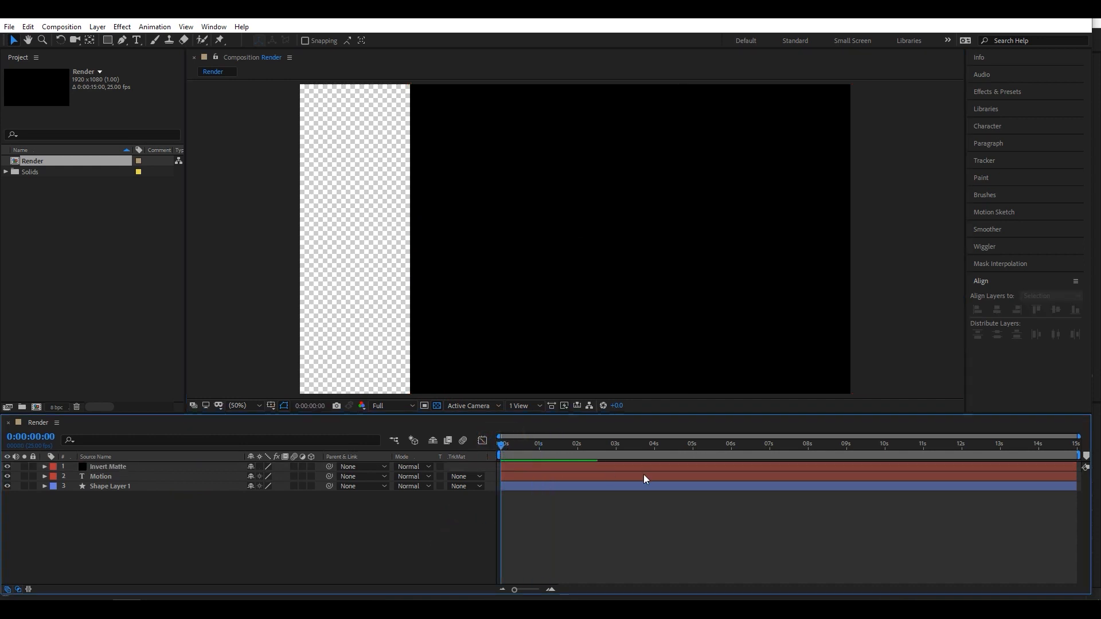
key(space)
drag(544, 446, 476, 448)
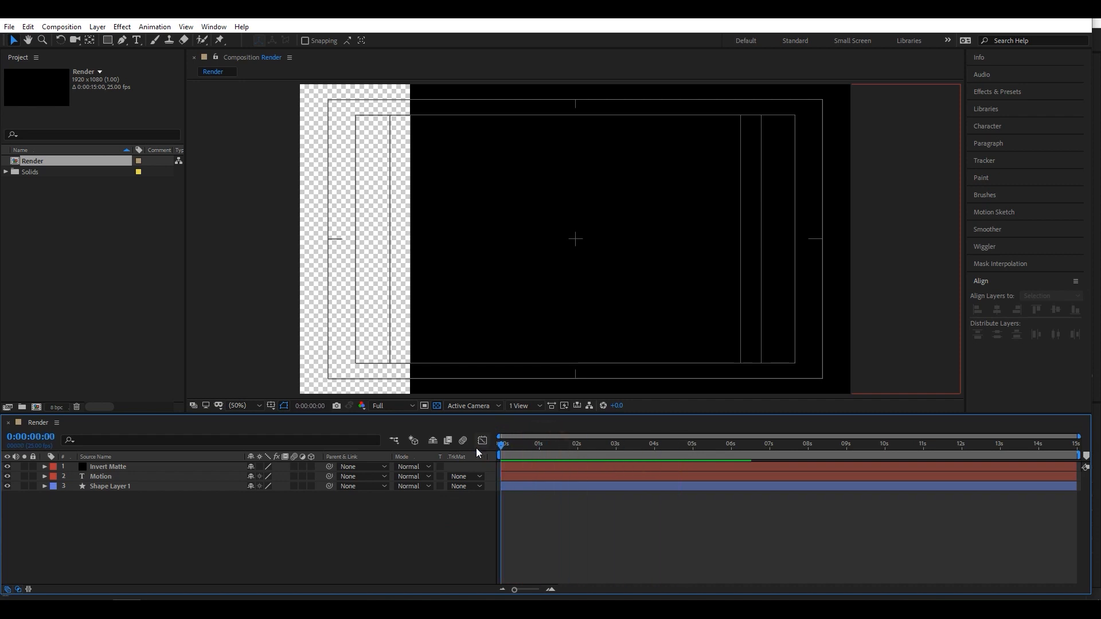
- Parent the Invert Matte solid to Shape Layer 1 at 0 seconds and preview it following the line
click(156, 466)
mouse_move(502, 445)
mouse_down()
mouse_move(549, 445)
mouse_move(499, 456)
mouse_up()
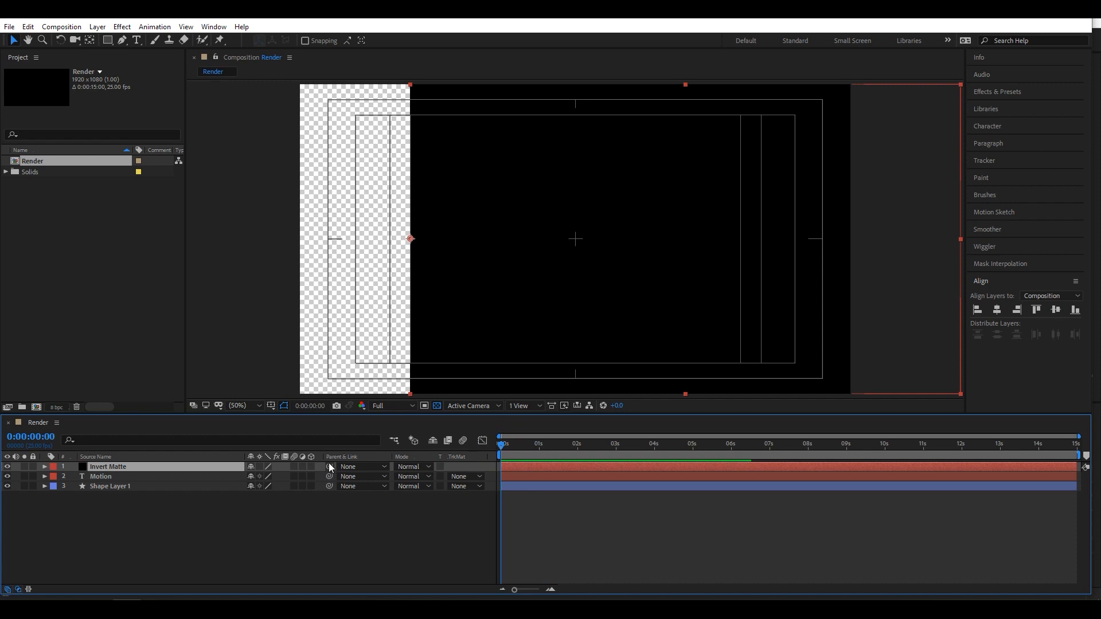
drag(329, 466, 178, 487)
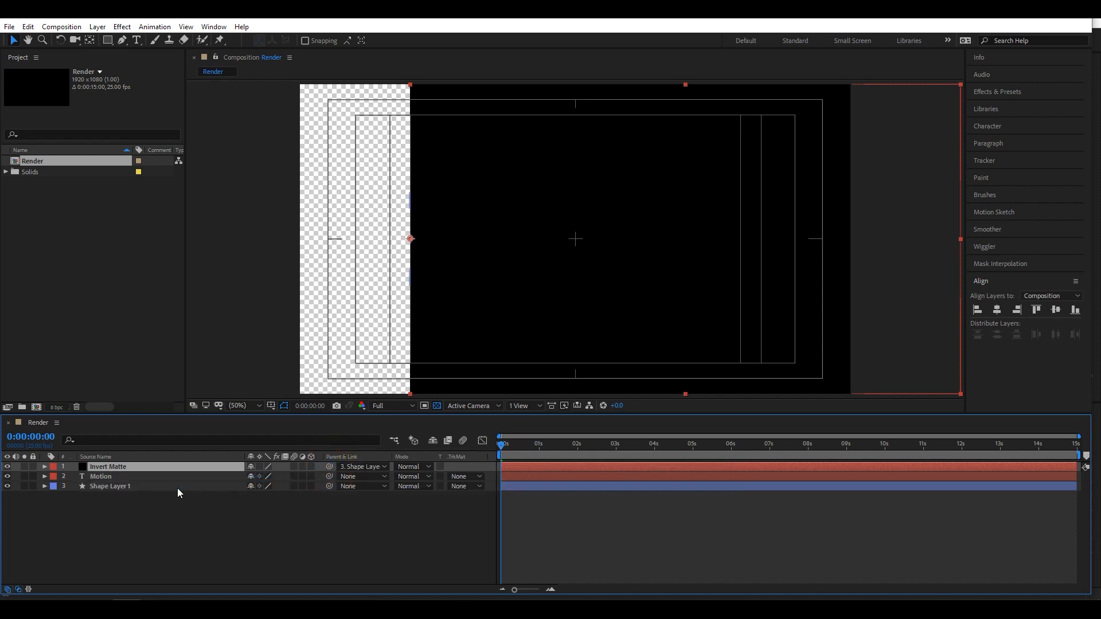
key(space)
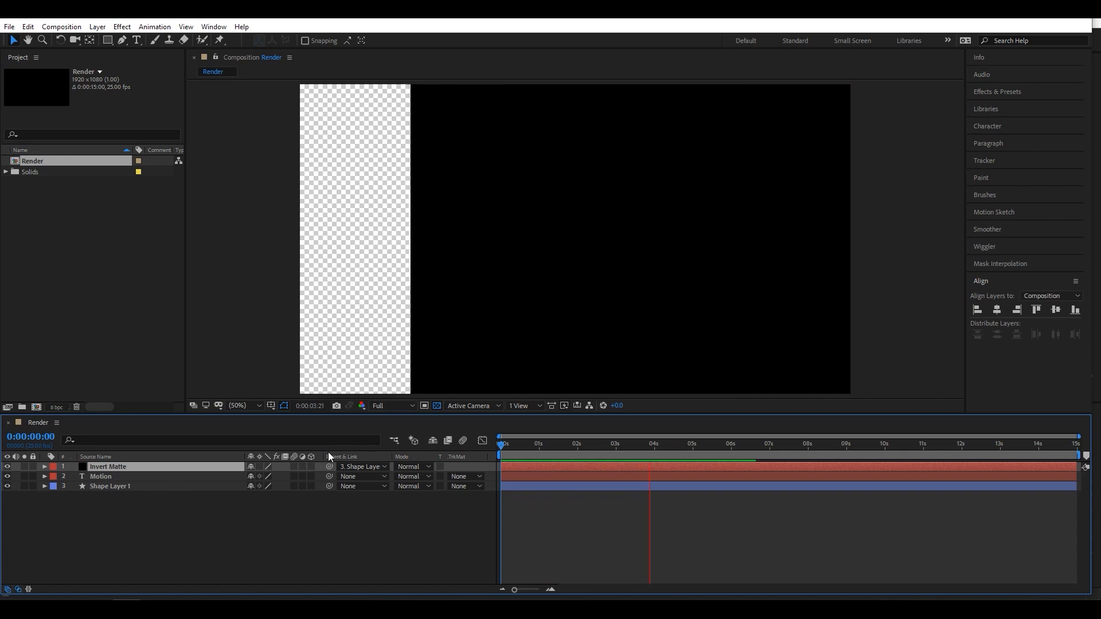
key(space)
drag(670, 444, 641, 456)
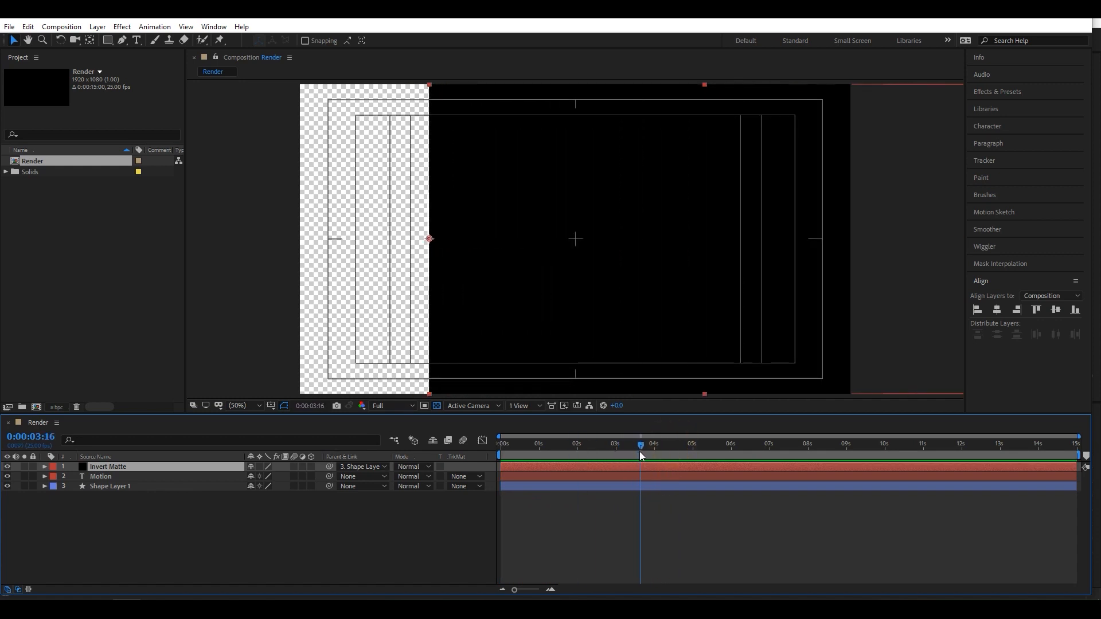
- Set the Motion text layer's track matte to Alpha Inverted Matte using the Invert Matte solid
click(96, 478)
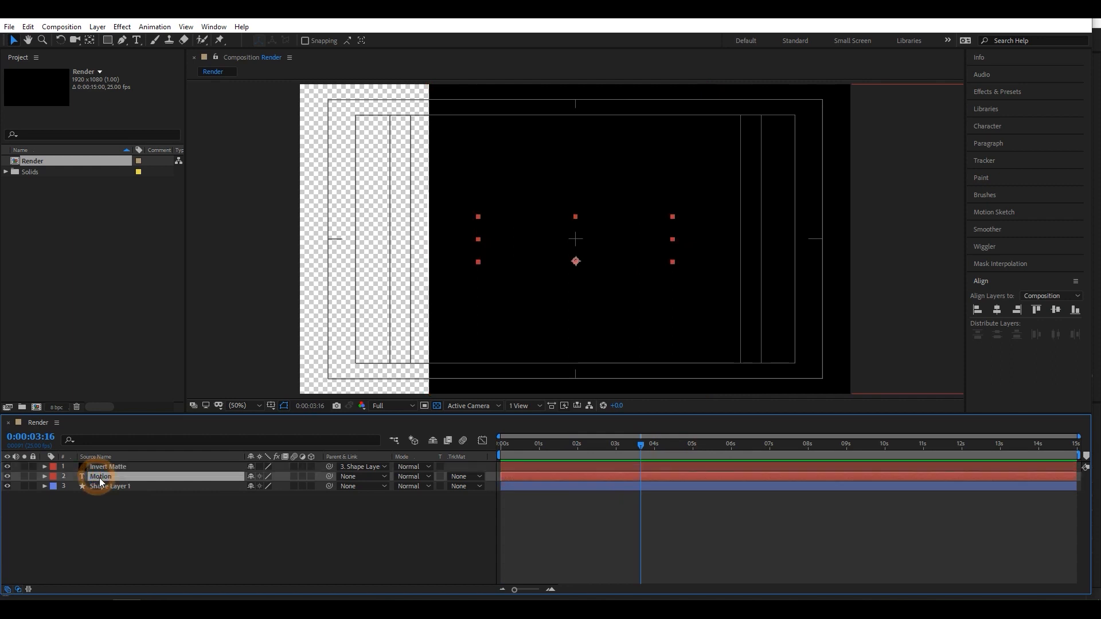
click(457, 477)
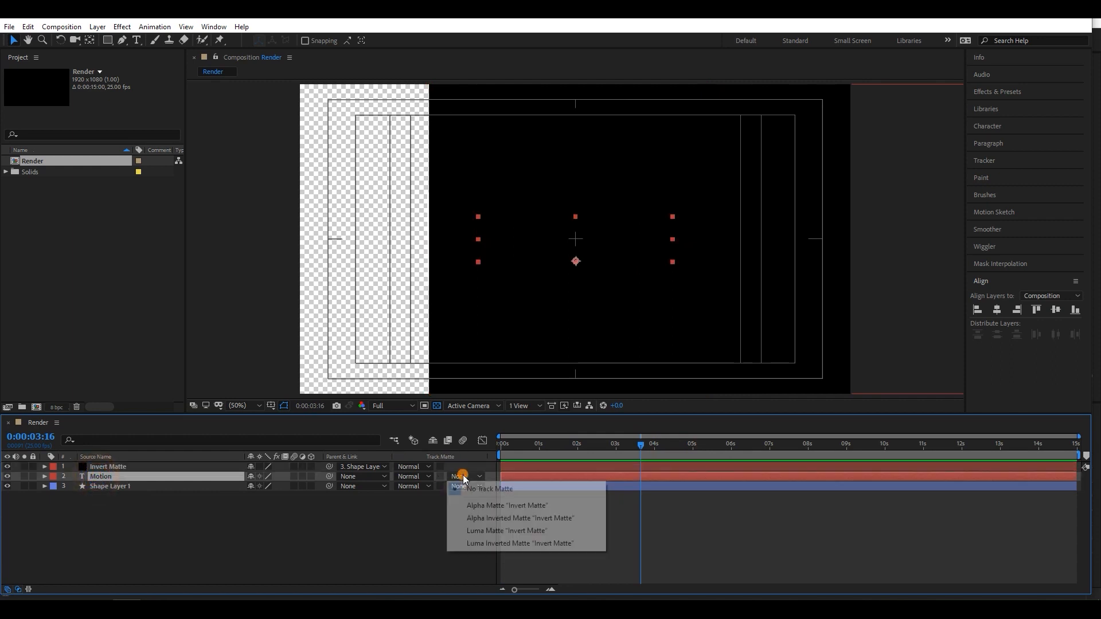
click(482, 518)
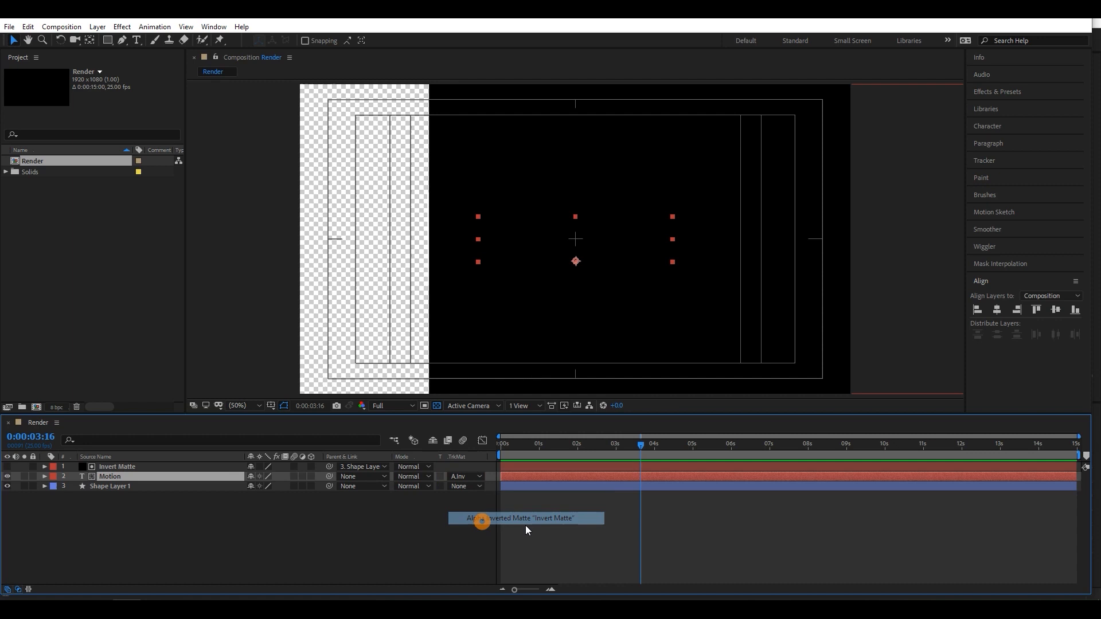
- Turn off the composition's transparency grid and preview the line sweeping across the matted Motion text
drag(638, 447, 589, 452)
click(437, 405)
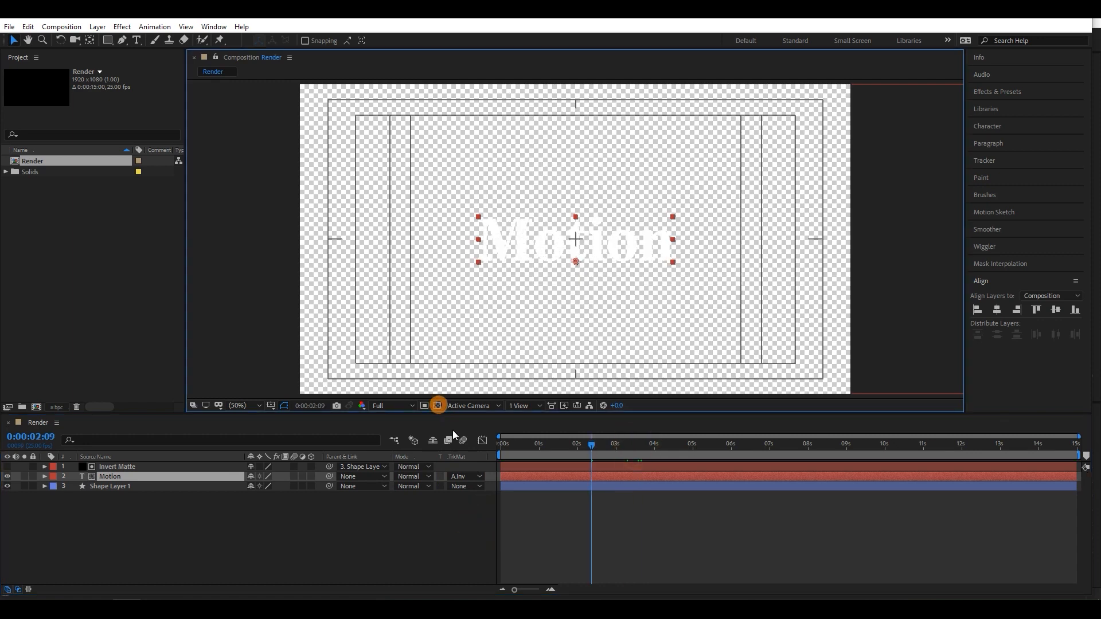
key(ctrl+shift+h)
key(space)
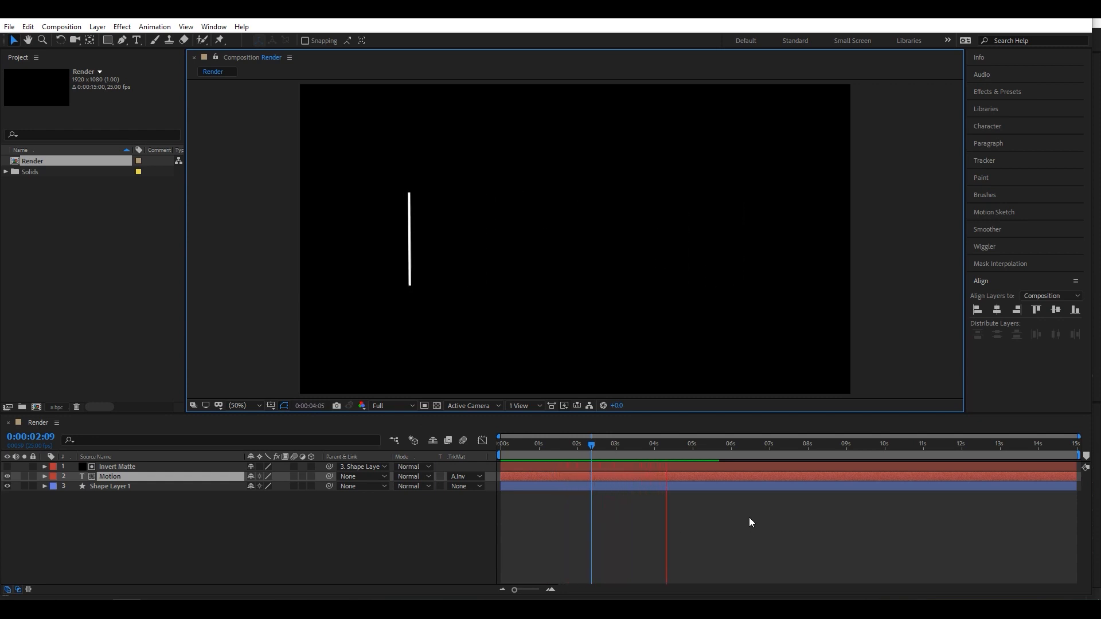
key(space)
drag(682, 448, 629, 454)
- Duplicate the Motion text layer together with its Invert Matte solid
click(222, 514)
click(107, 476)
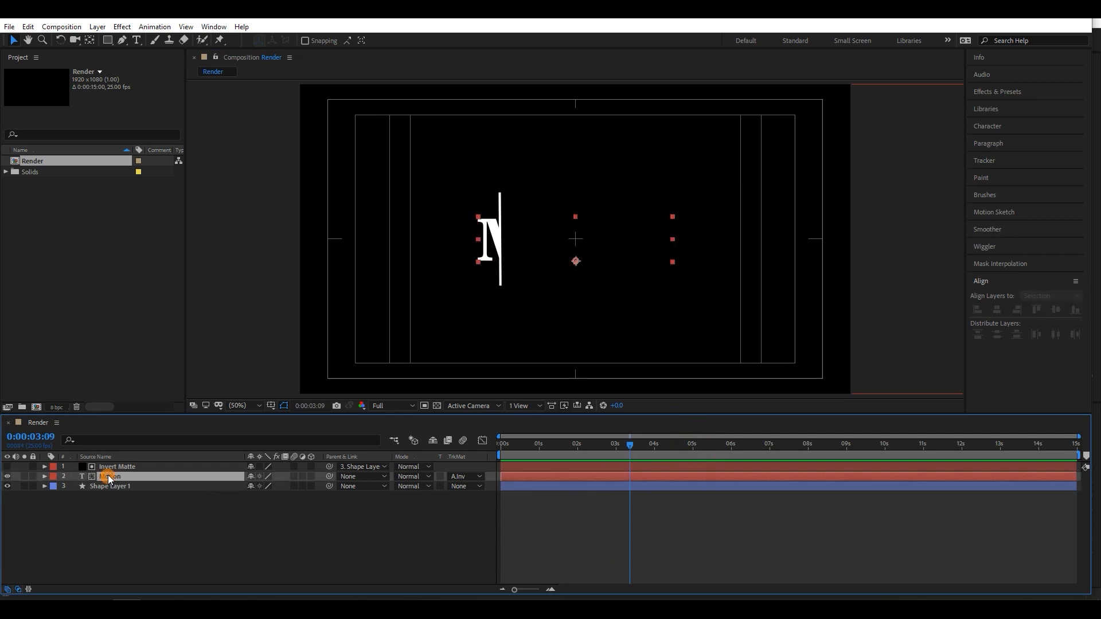
shift+click(115, 466)
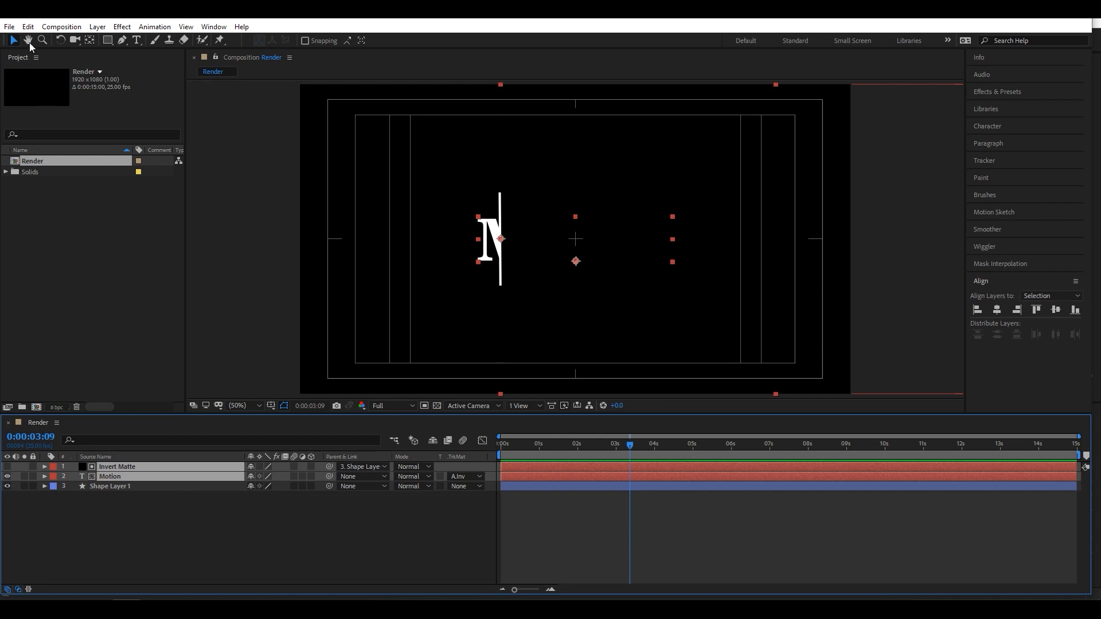
click(28, 27)
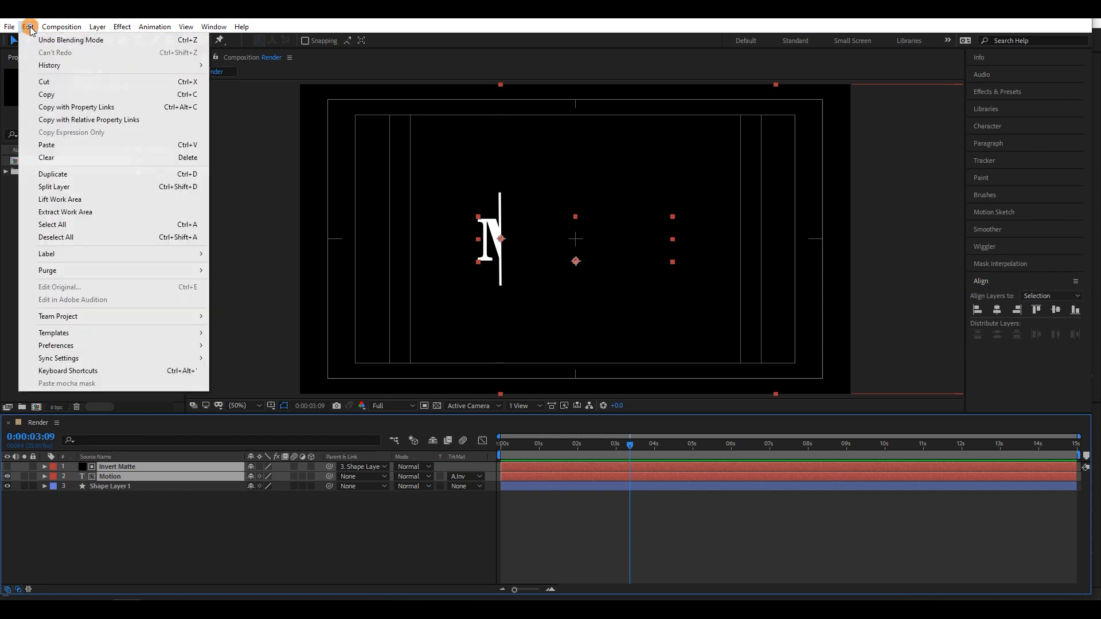
click(48, 174)
click(153, 561)
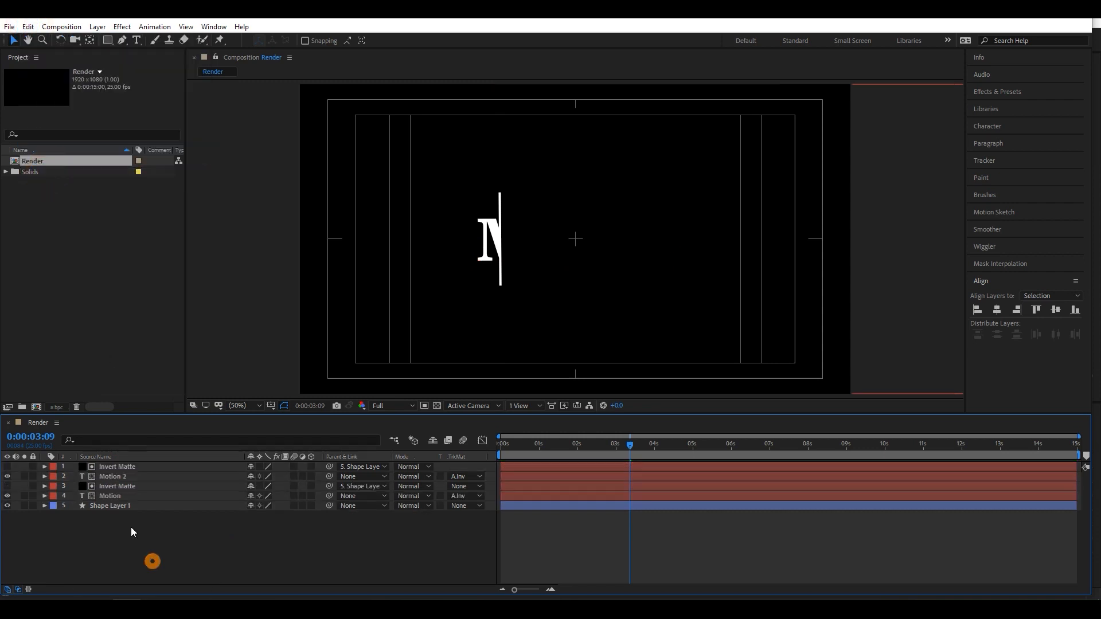
- Change the wording of the duplicated text layer, Motion 2, to "Graphics"
click(114, 477)
drag(631, 446, 604, 448)
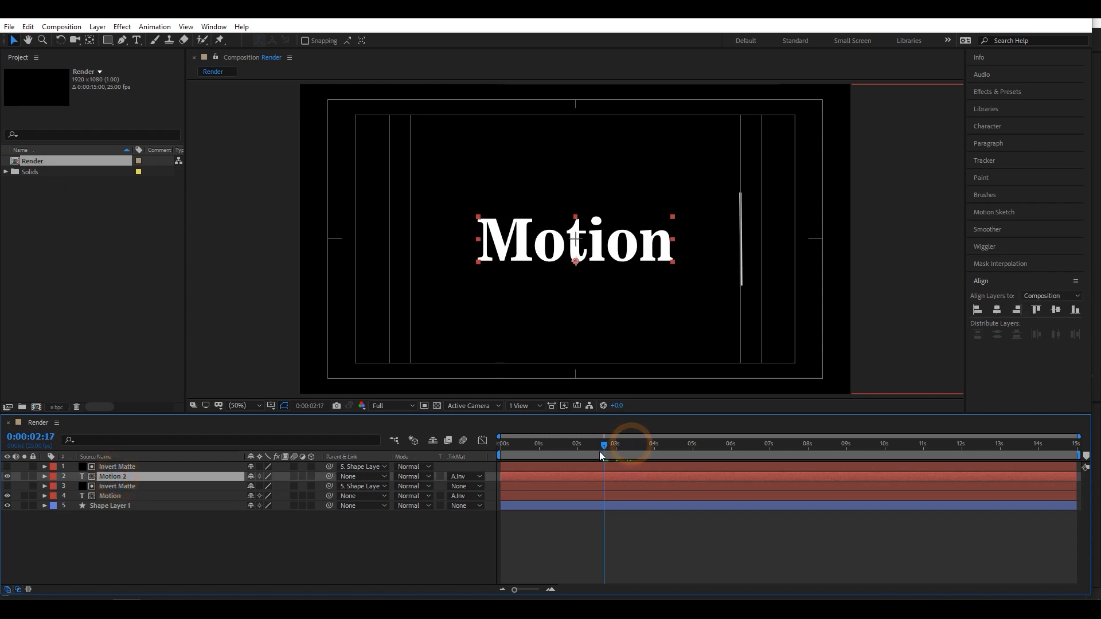
double_click(582, 253)
text(G)
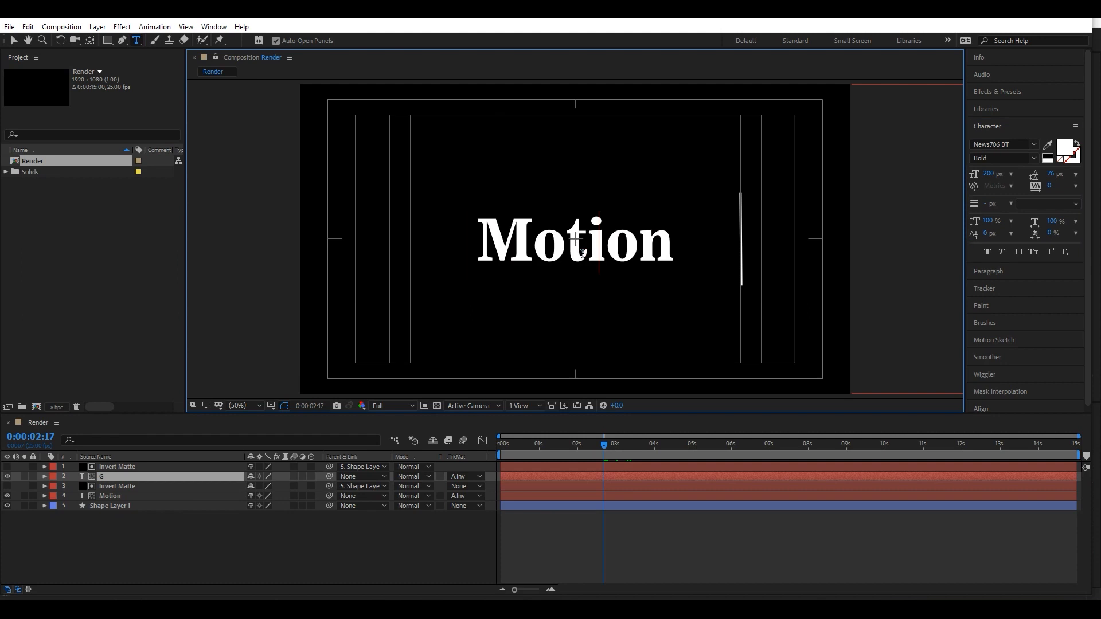
text(raphics)
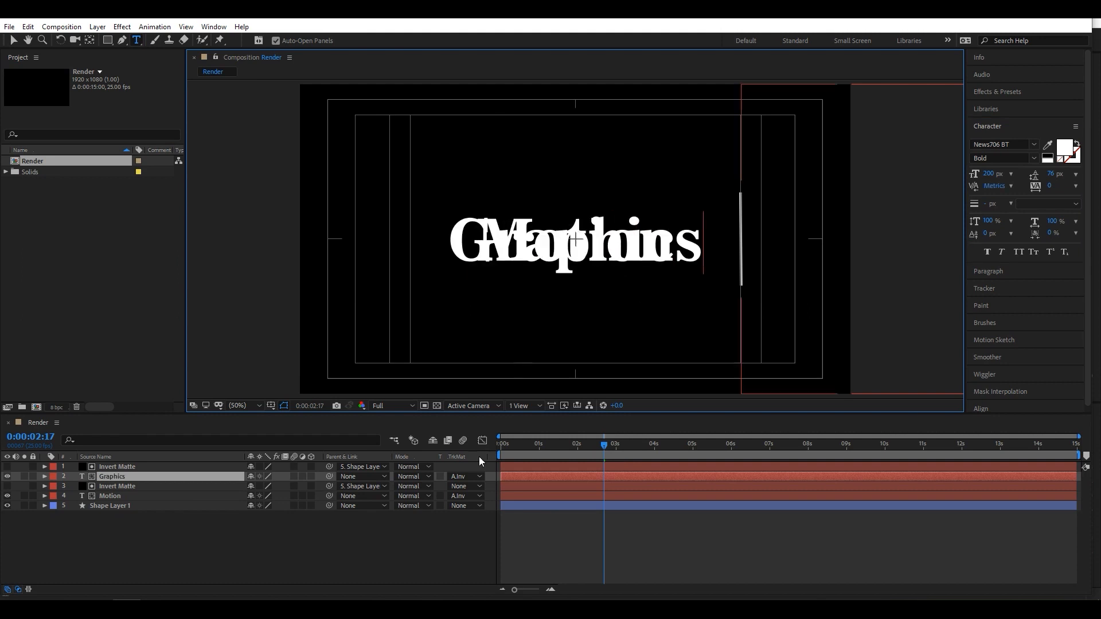
click(222, 534)
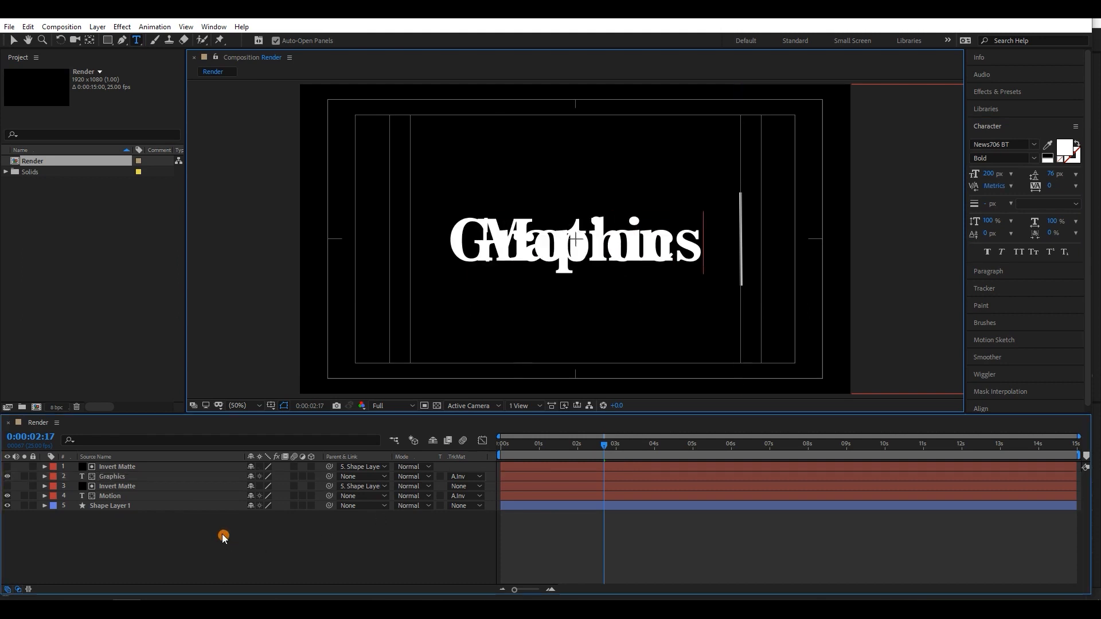
- Switch the Graphics layer's track matte to Alpha Matte "Invert Matte" and preview the animation
click(142, 475)
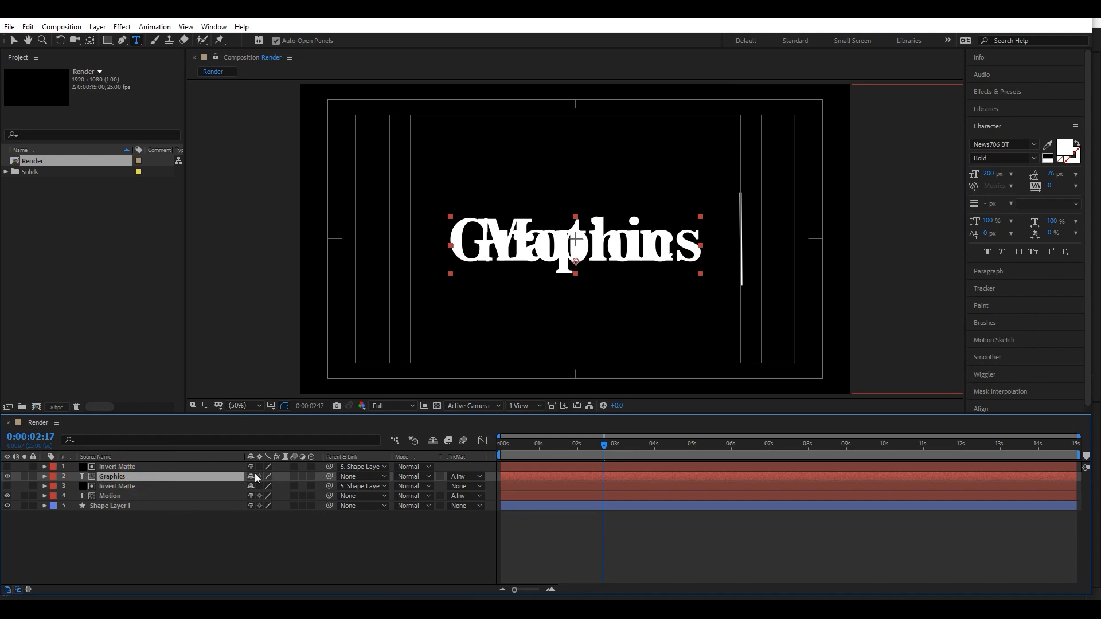
click(457, 476)
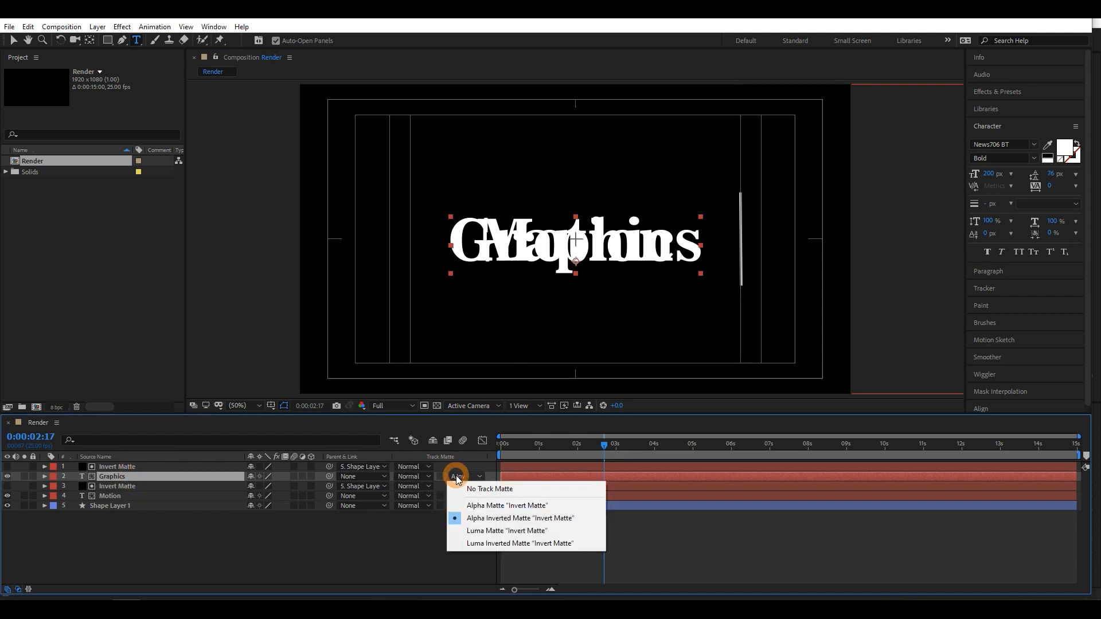
click(486, 507)
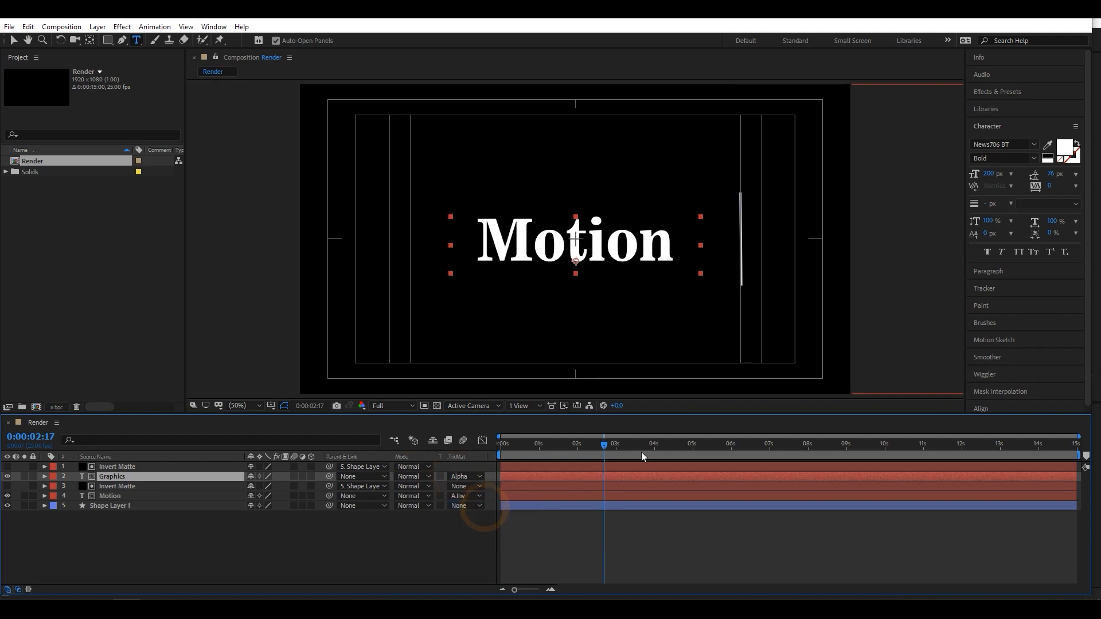
key(space)
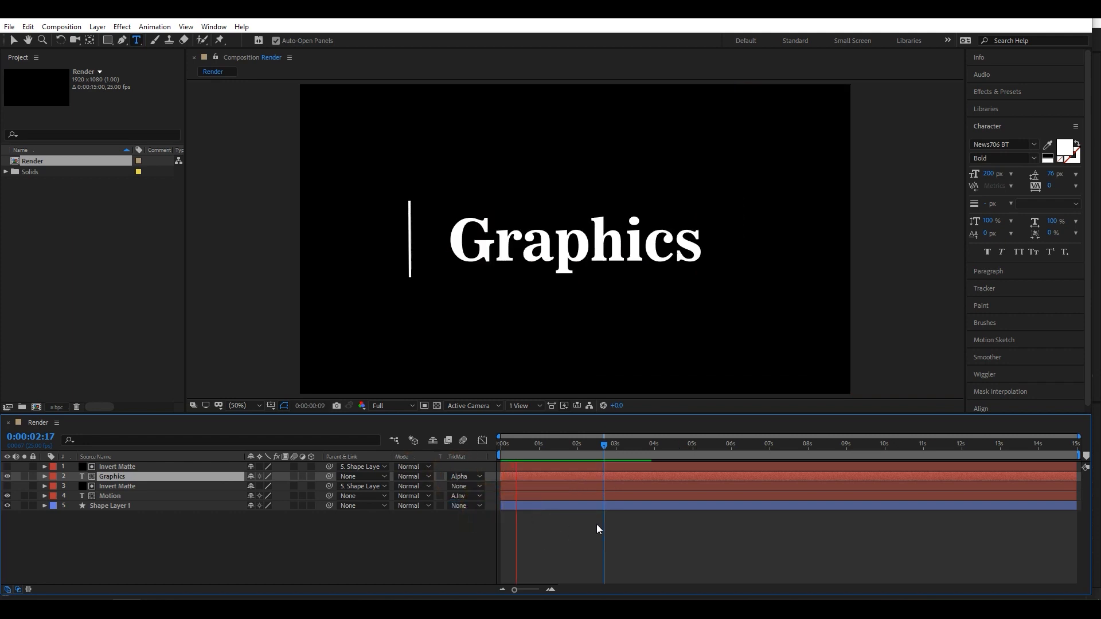
- Trim the start of the Graphics layer to 0:00:02:00 and preview the result
drag(602, 449, 536, 448)
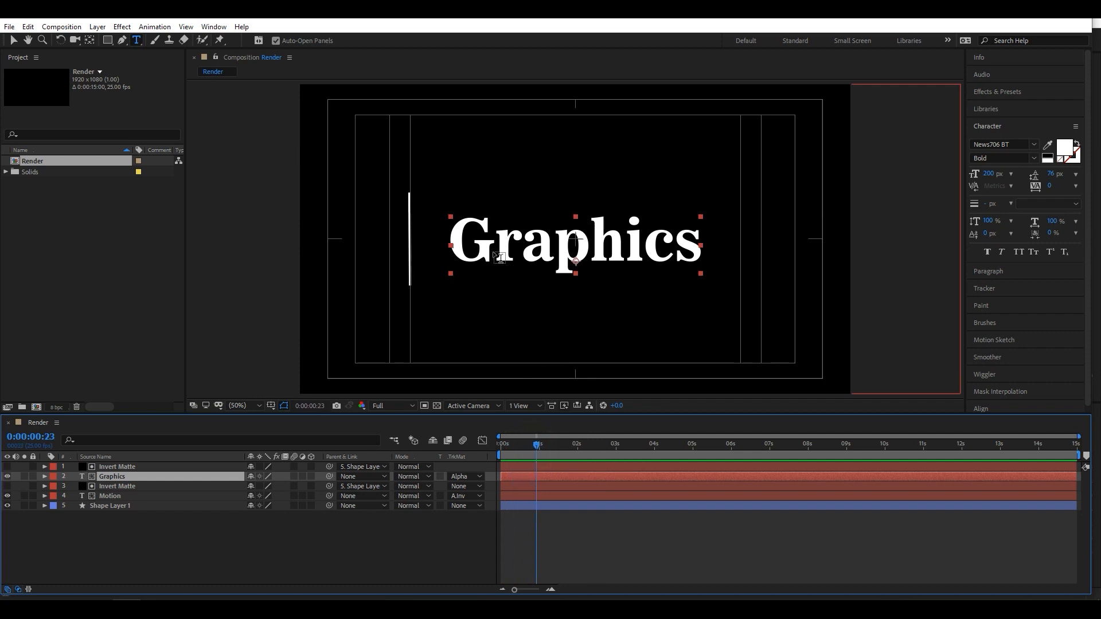
drag(535, 450, 577, 452)
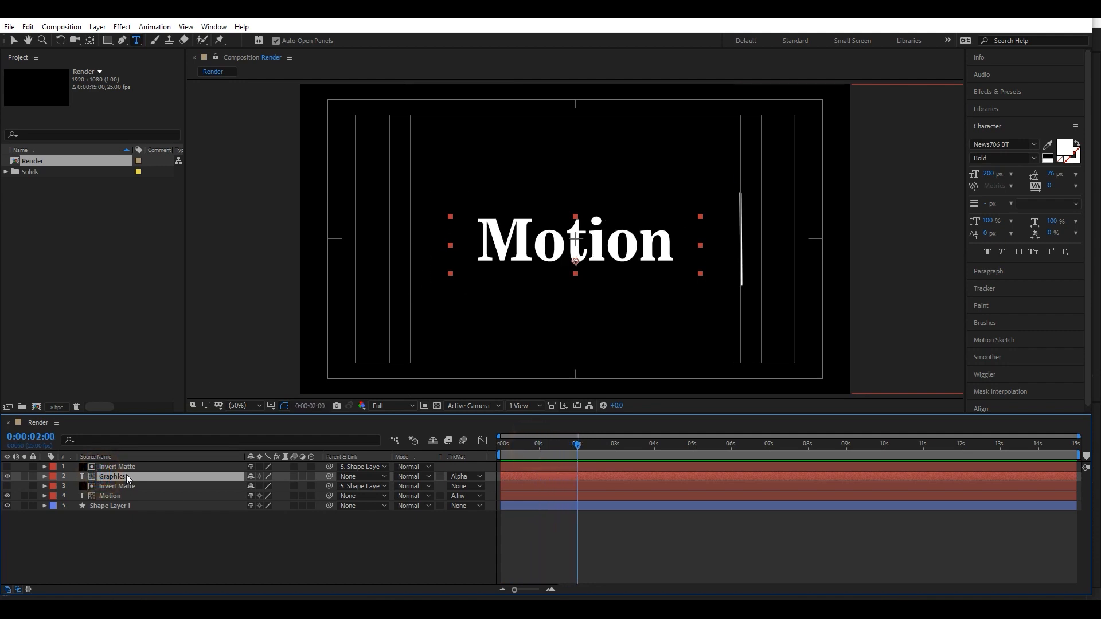
drag(506, 476, 578, 475)
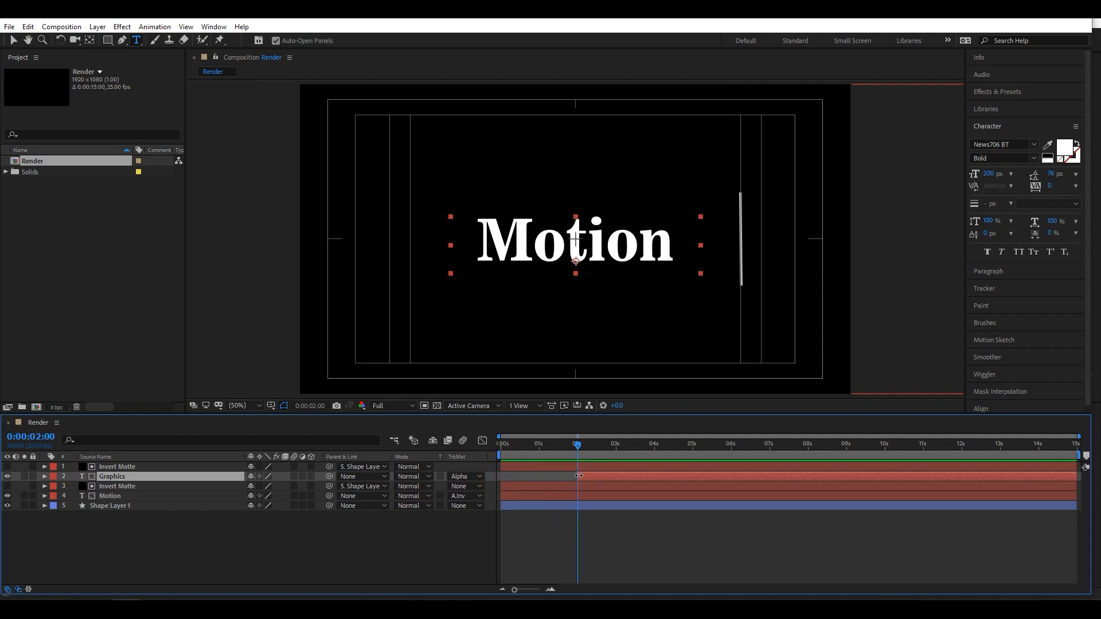
click(562, 540)
key(space)
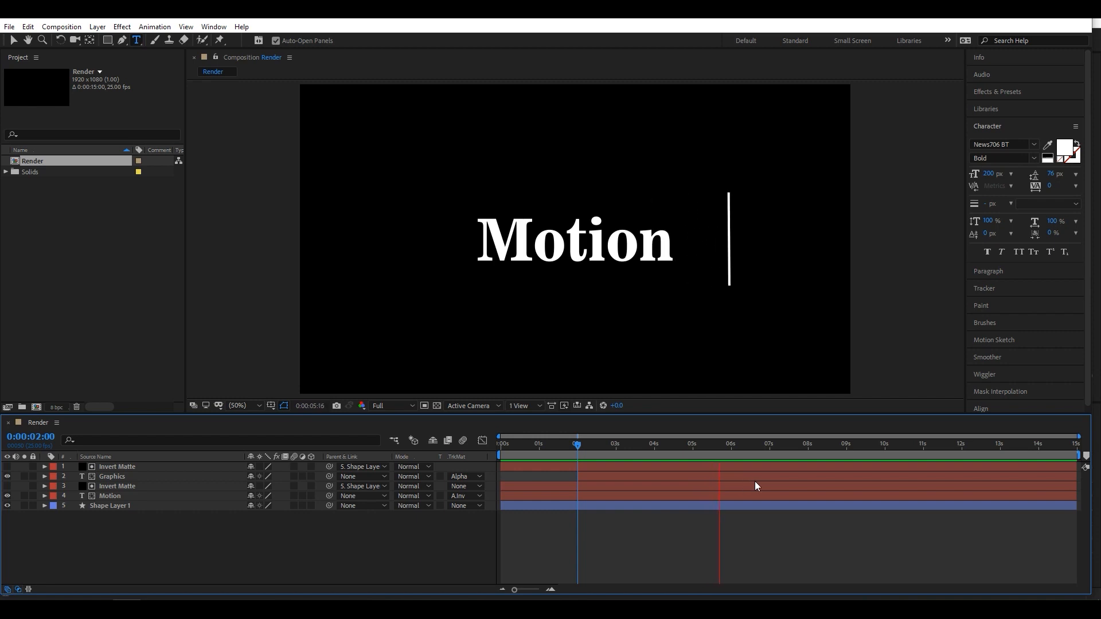
- Trim the end of the Motion text layer to 0:00:05:00 and preview the result
drag(725, 446, 693, 449)
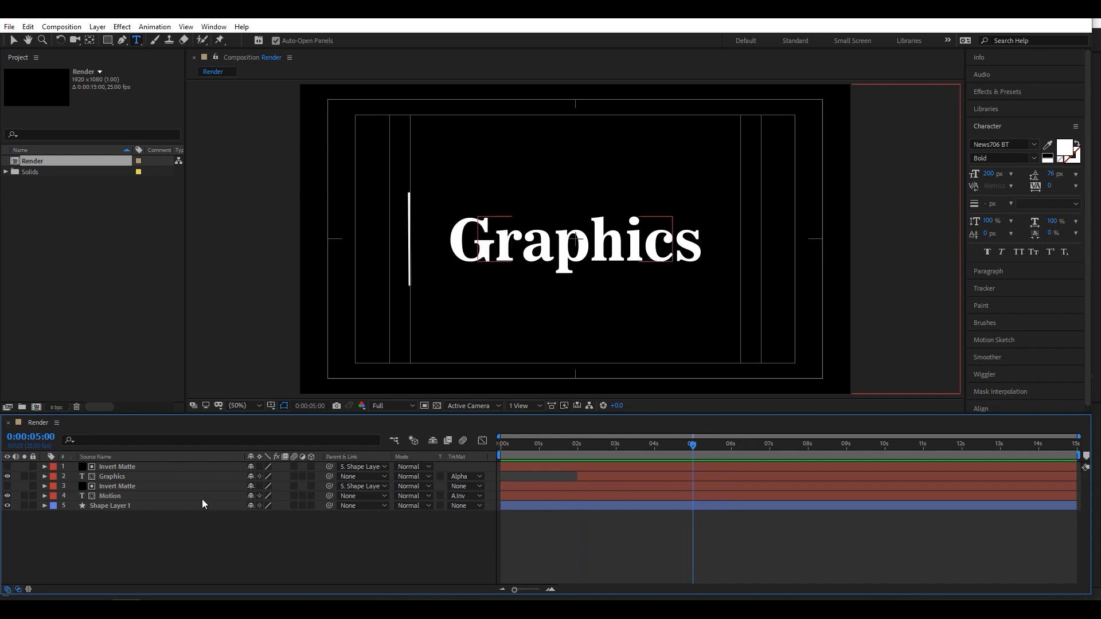
click(154, 496)
drag(1075, 500, 697, 499)
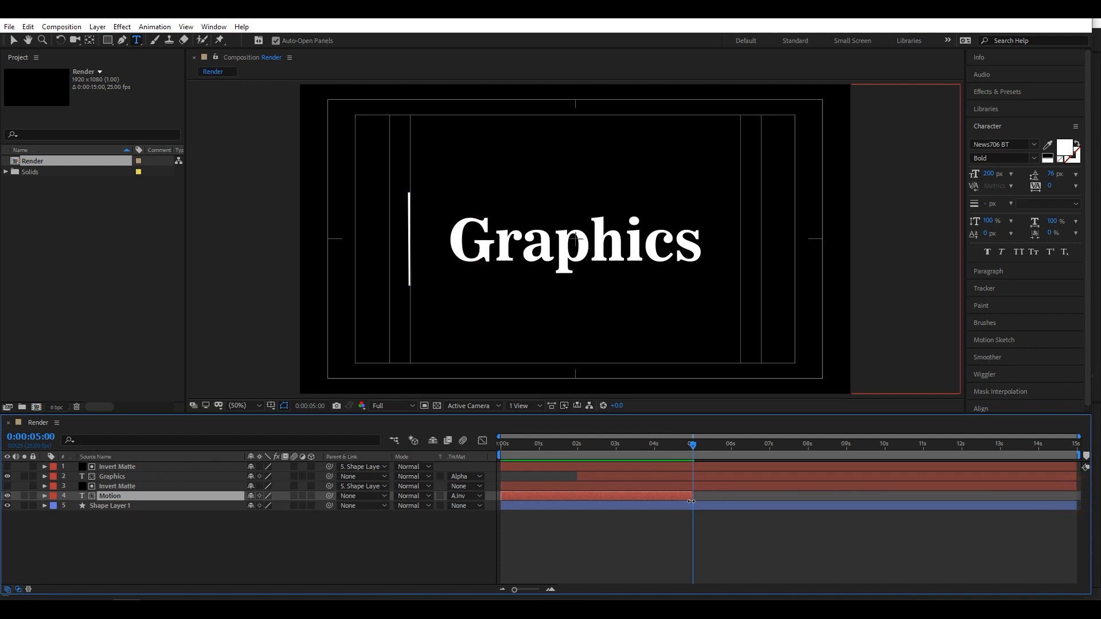
click(631, 542)
key(space)
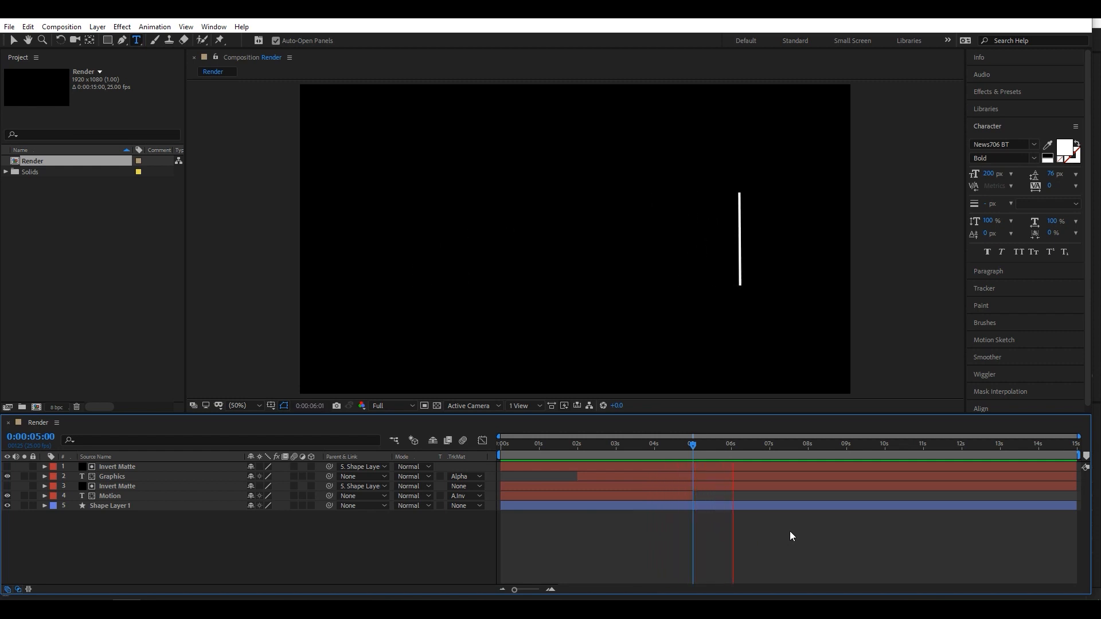
- End the work area at 0:00:08:00, trim the composition to it, and preview the shortened animation
click(794, 445)
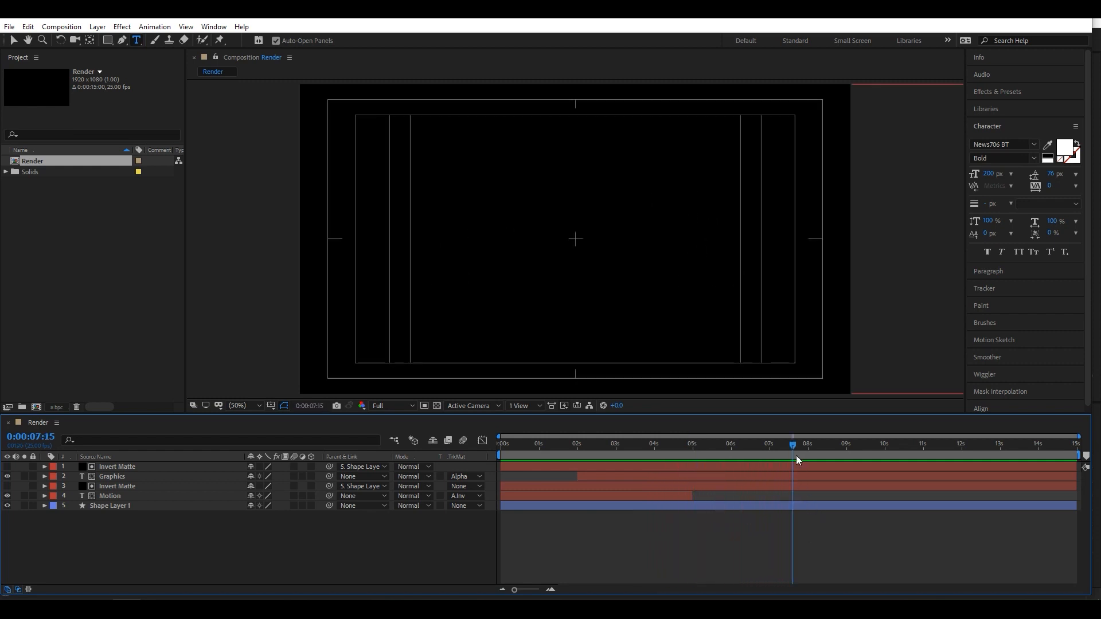
drag(794, 445, 809, 447)
key(n)
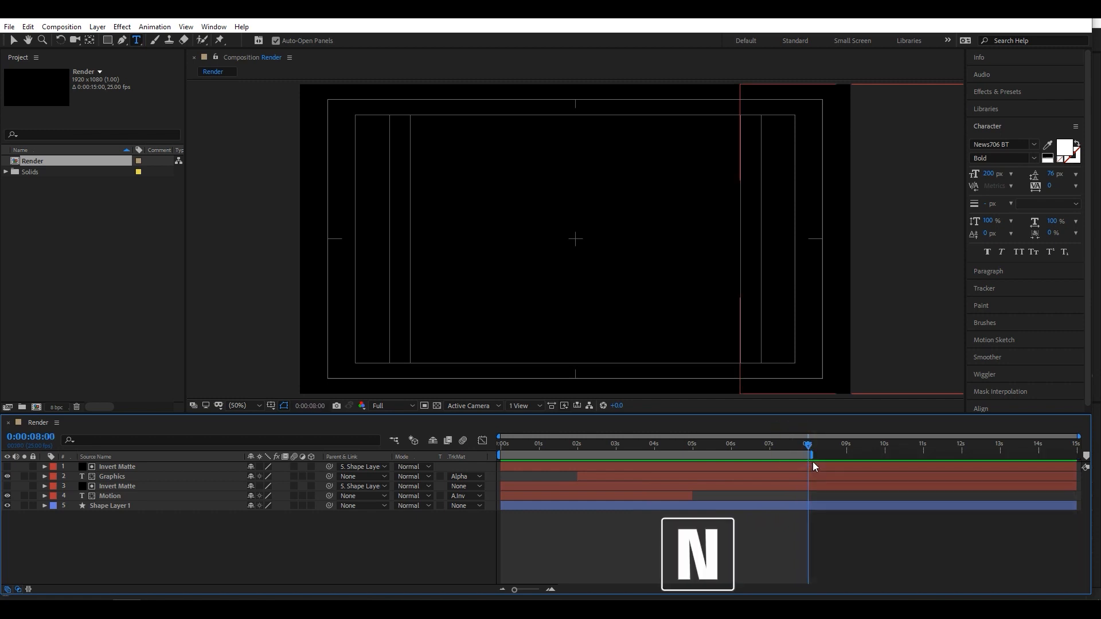
right_click(805, 456)
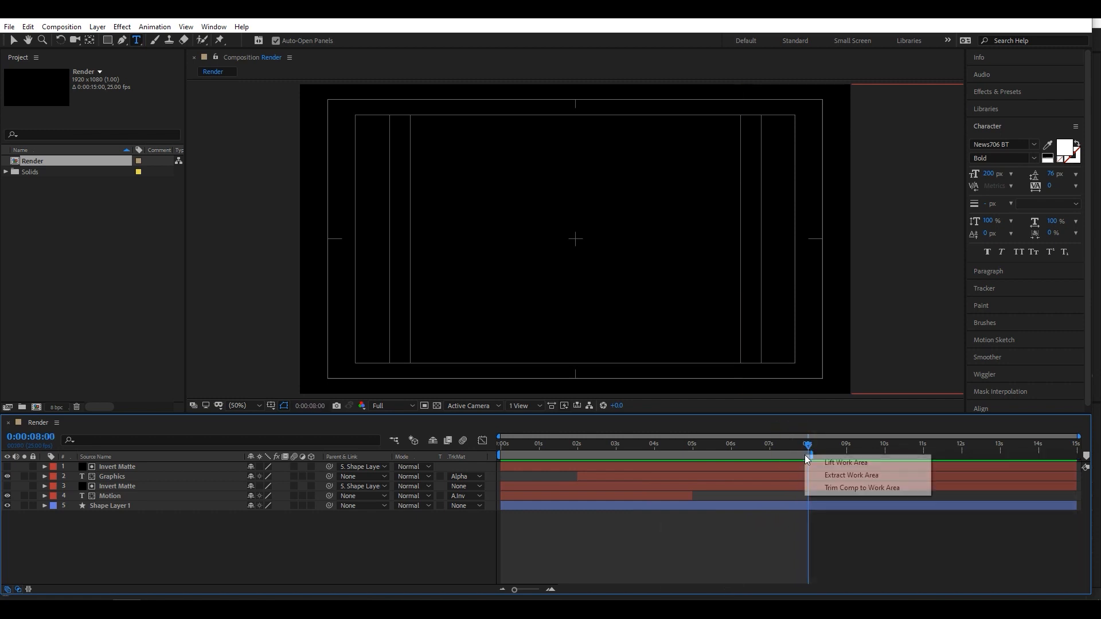
click(856, 488)
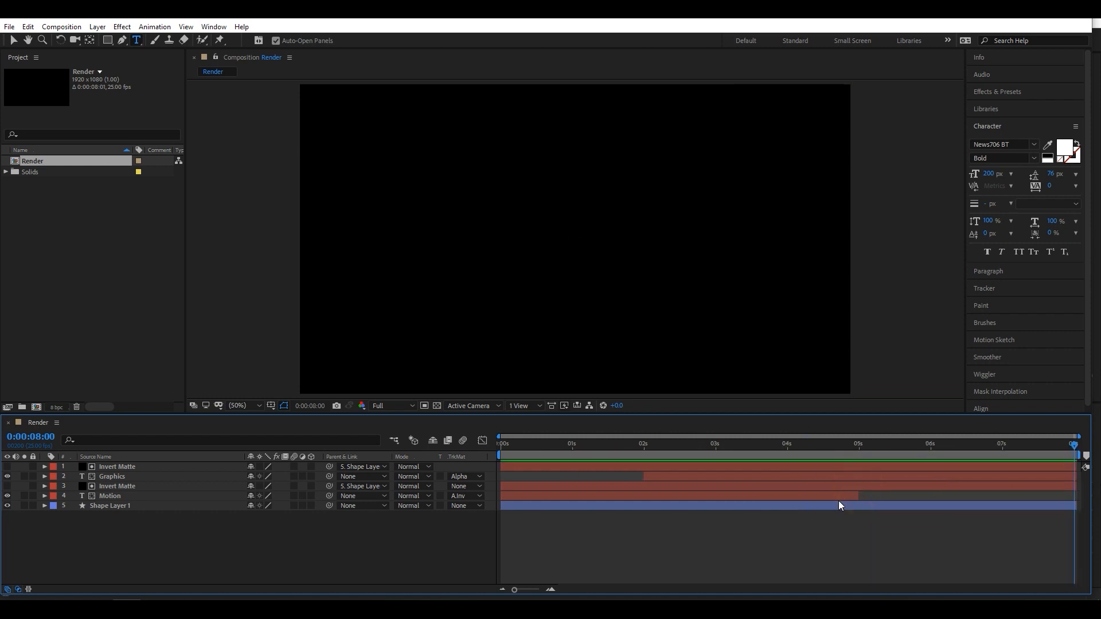
key(space)
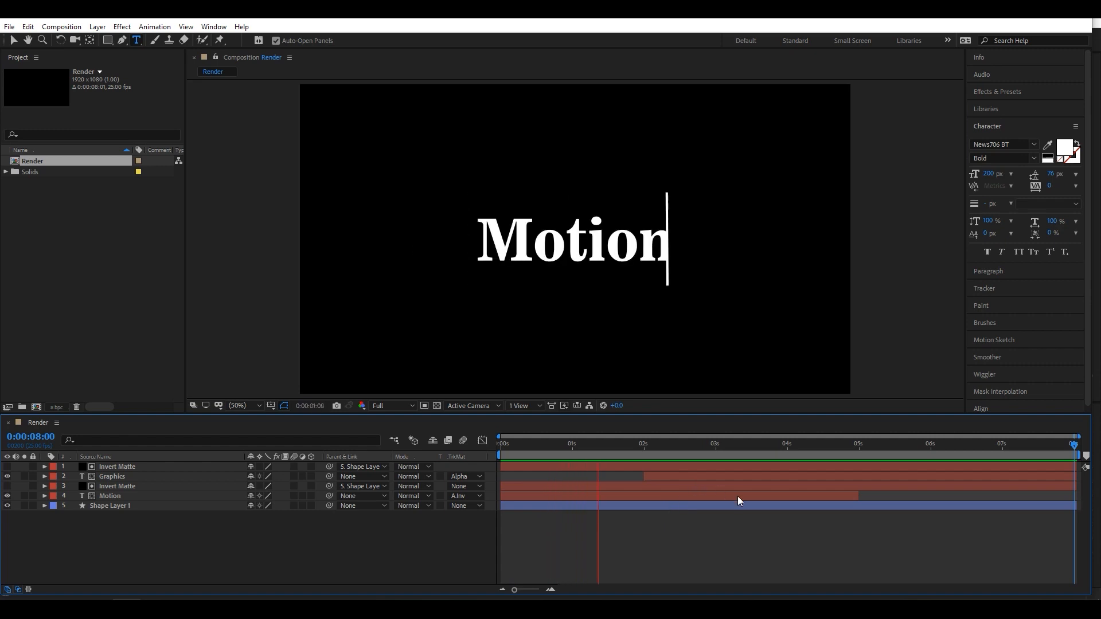
key(space)
- Create a 1920 x 1080 px solid named BG with a bright, saturated blue color
right_click(256, 529)
mouse_move(282, 404)
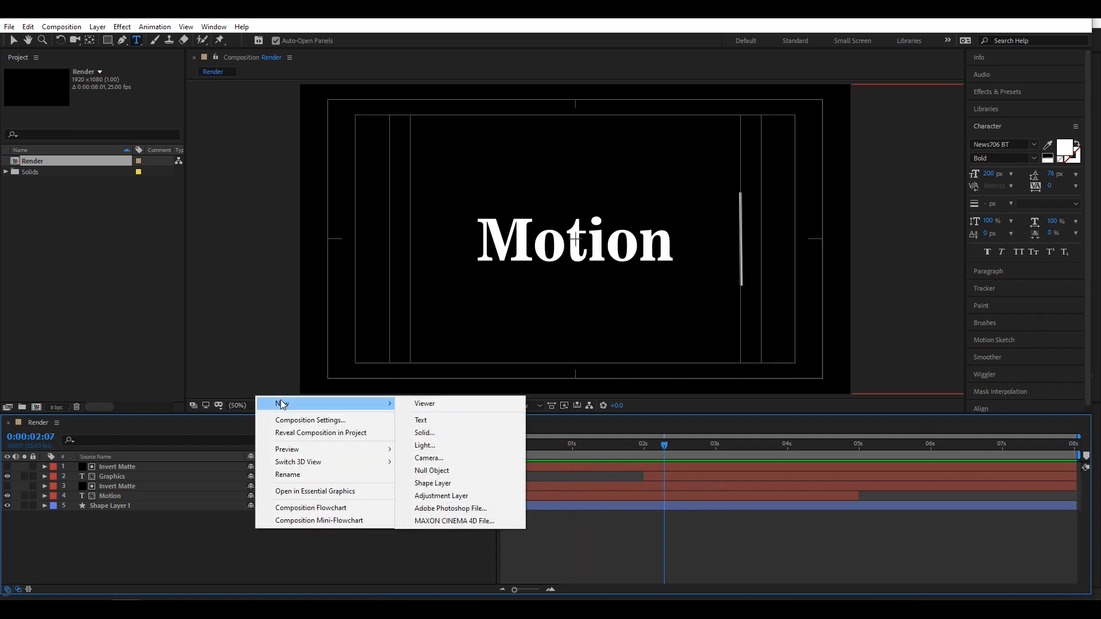
click(426, 433)
click(329, 295)
text(BG)
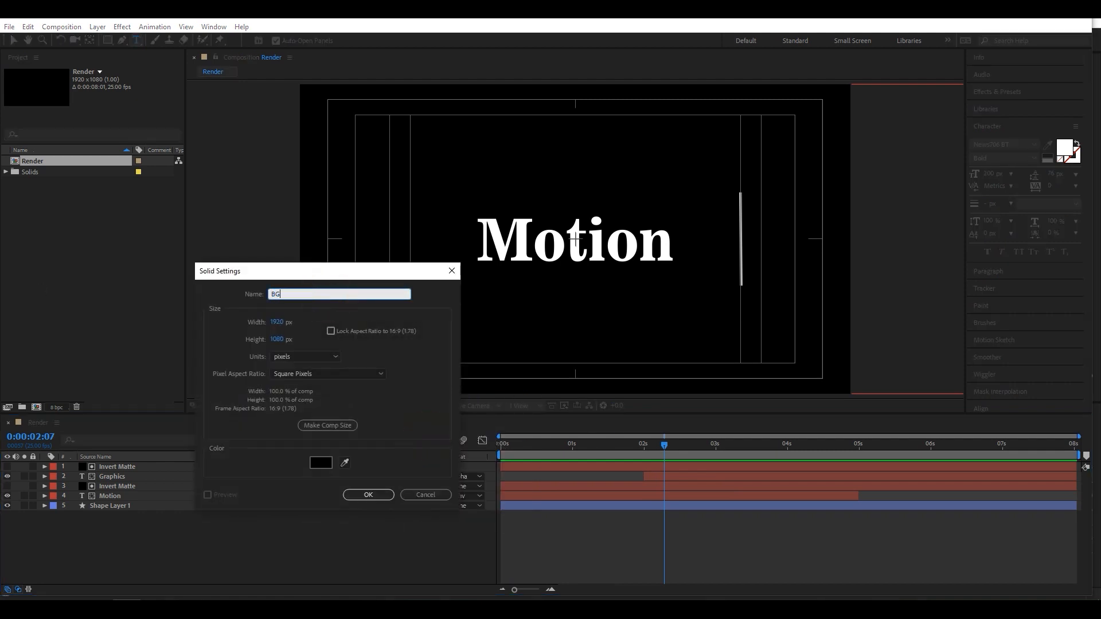
click(319, 464)
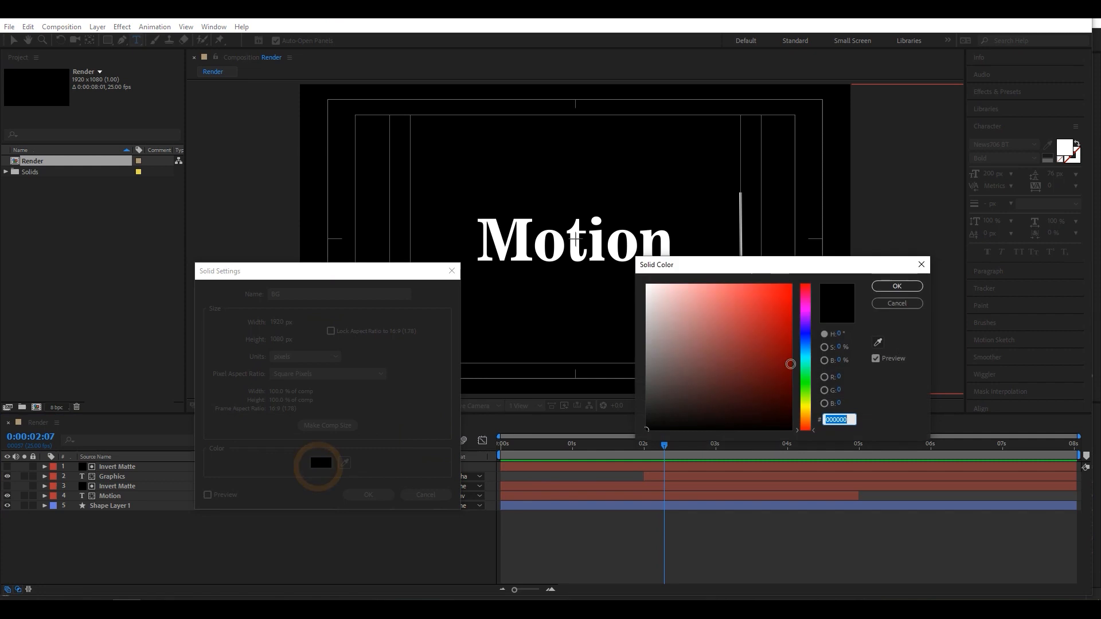
click(806, 346)
drag(805, 348, 807, 344)
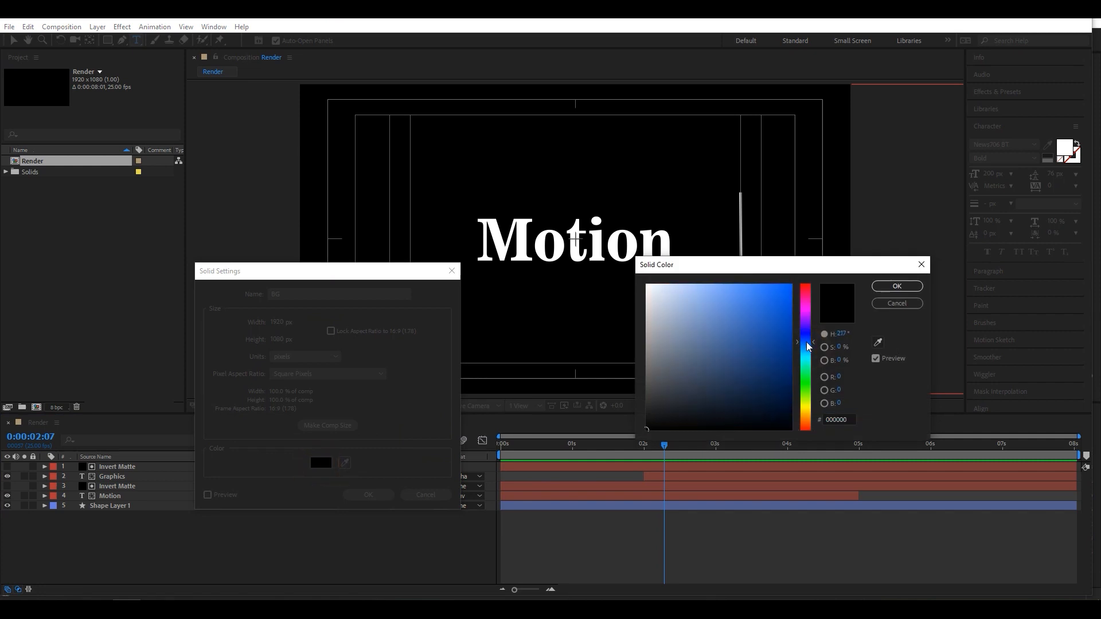
click(786, 329)
click(887, 286)
click(365, 495)
- Move the BG solid below all other layers and preview the animation over it
drag(219, 468, 211, 536)
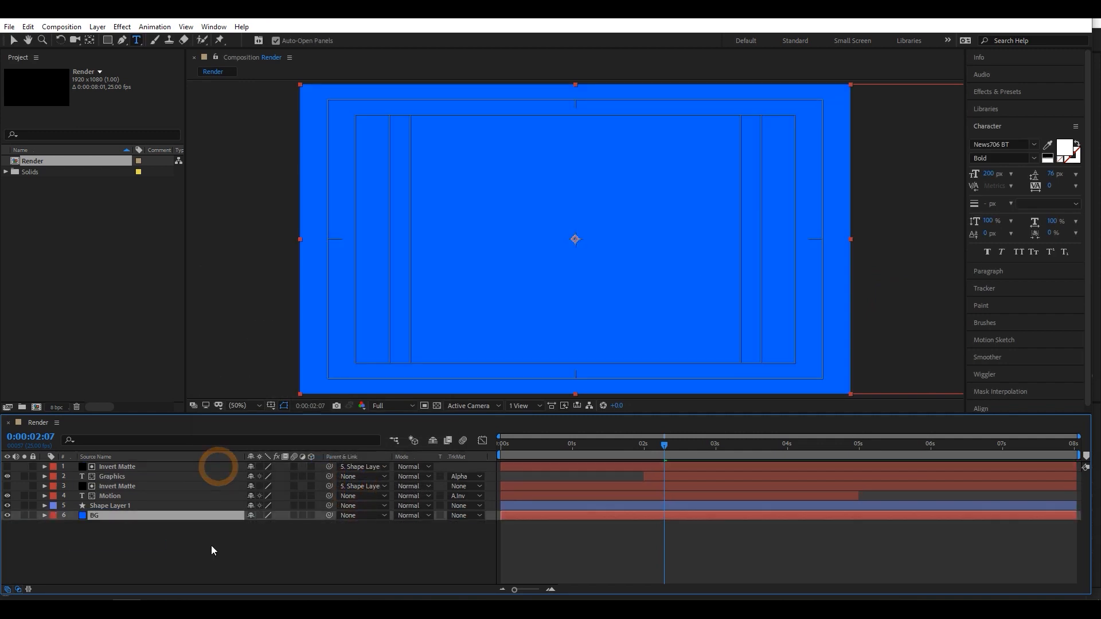
key(space)
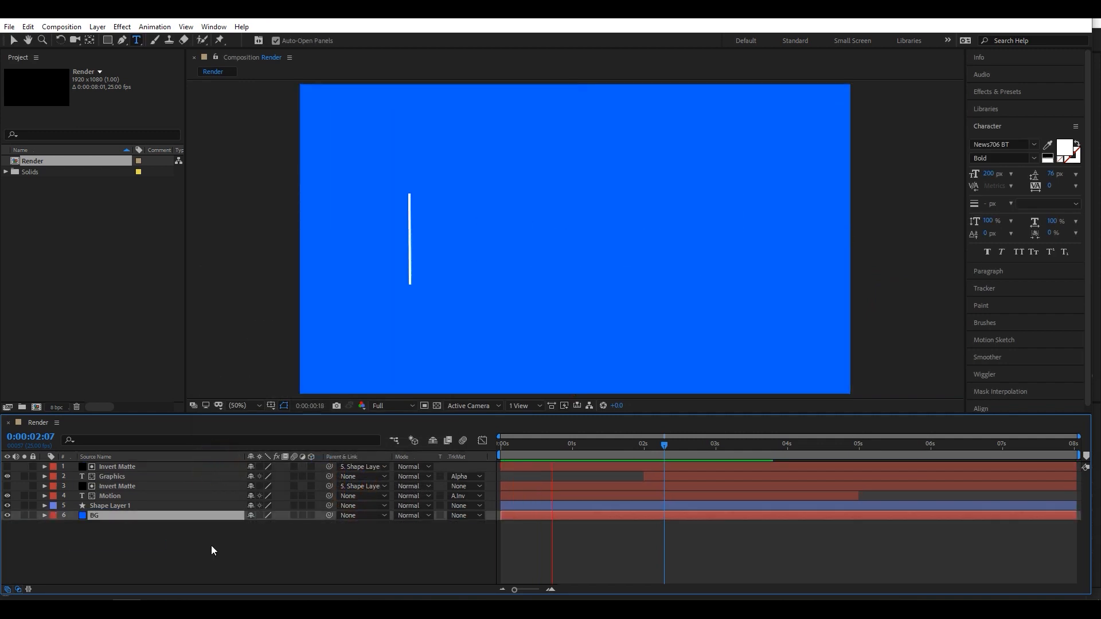